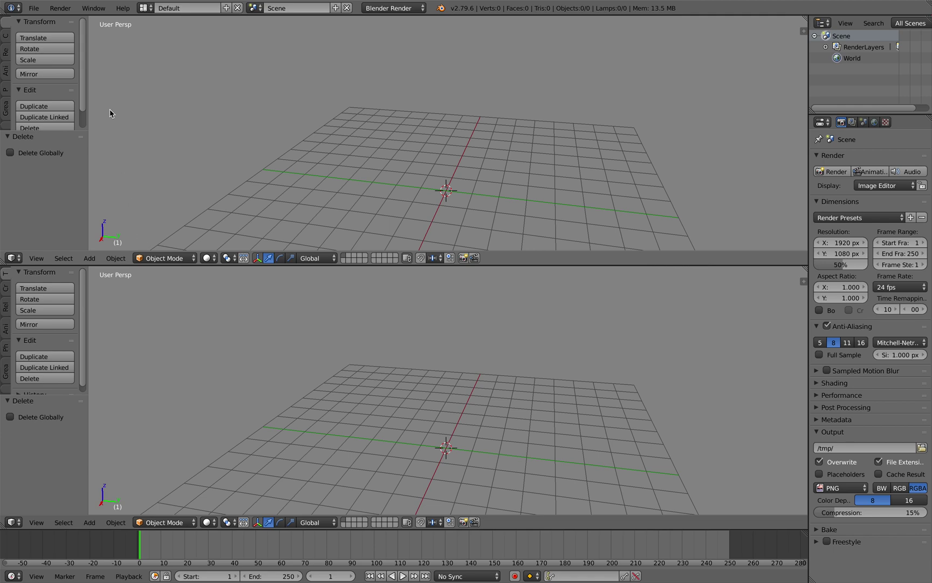
# Switch the upper 3D view to the Node Editor and create a new Sverchok node tree
pyautogui.click(144, 8)
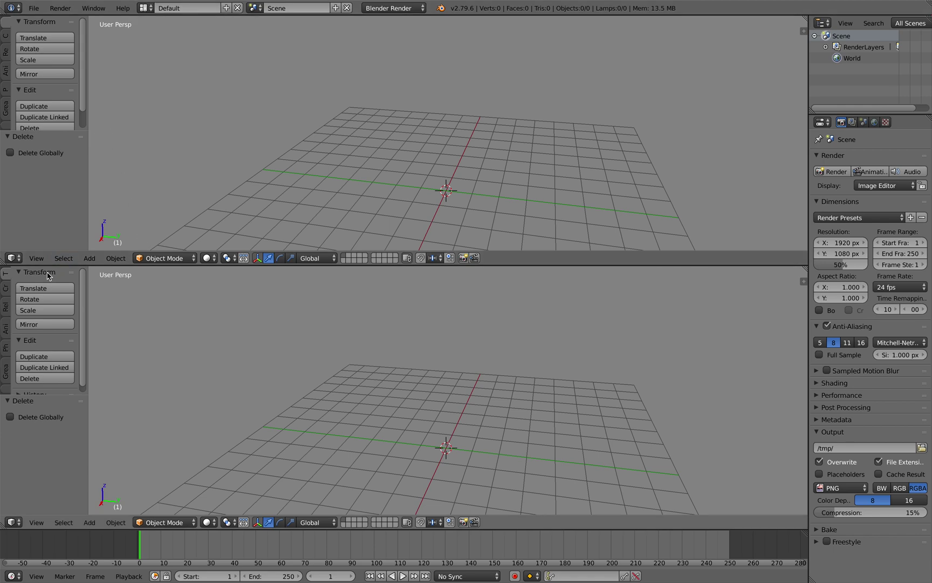
pyautogui.click(16, 258)
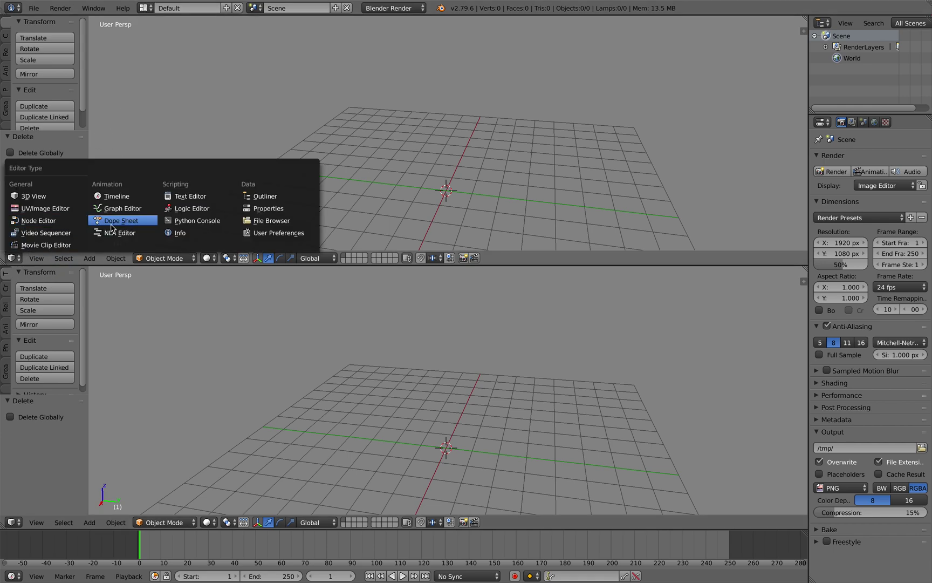
pyautogui.click(72, 224)
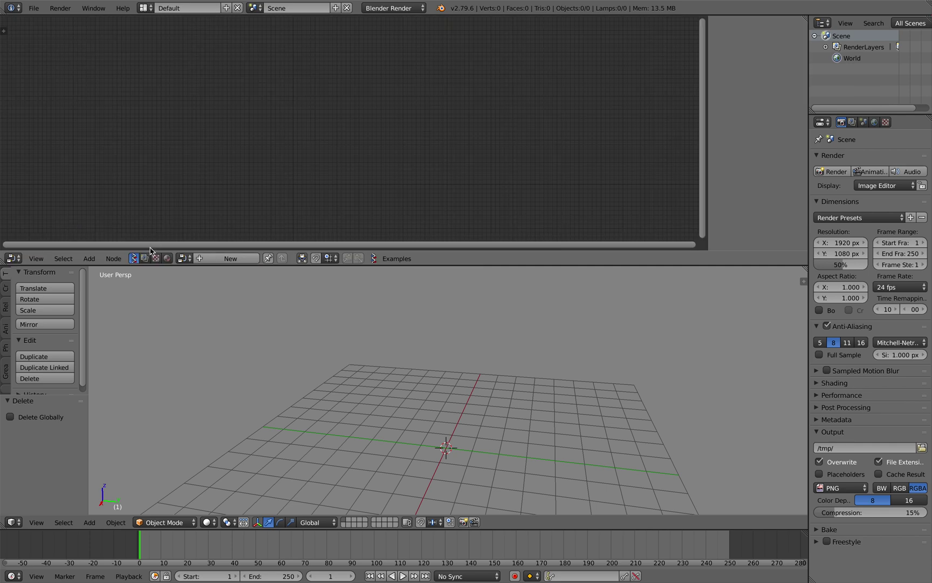
pyautogui.click(211, 261)
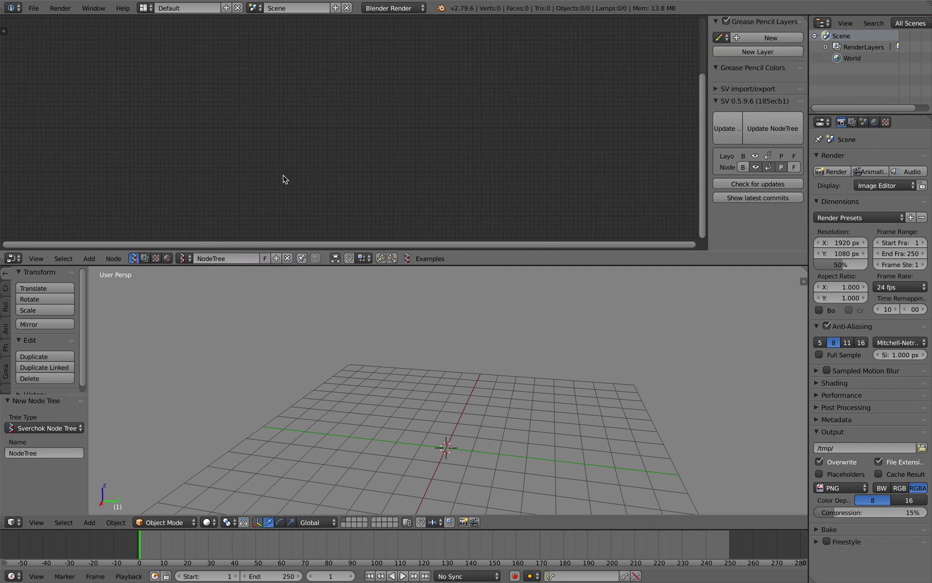
# Load the Stairs From Plan Lines example from the Sverchok Architecture examples
pyautogui.click(446, 263)
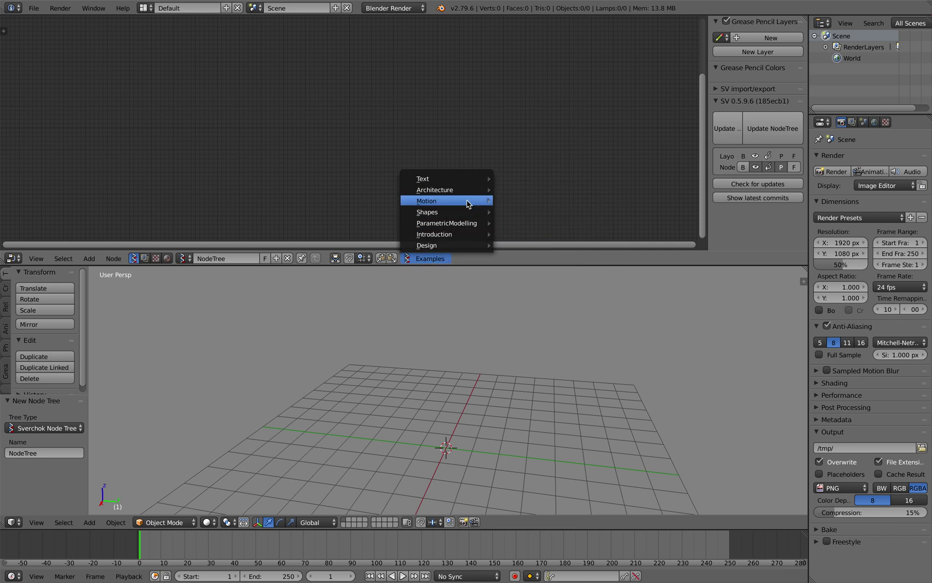
pyautogui.moveTo(467, 214)
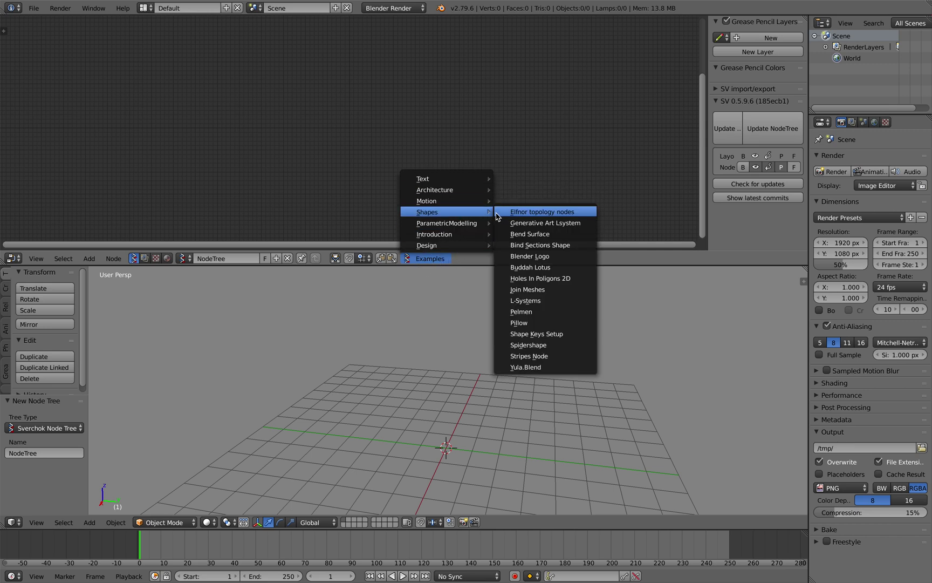
pyautogui.moveTo(485, 229)
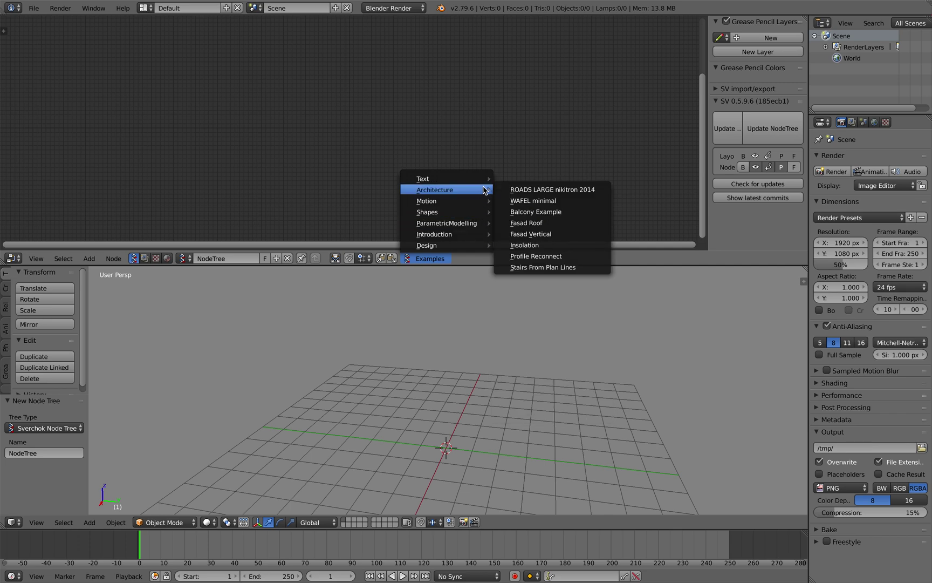
pyautogui.click(572, 270)
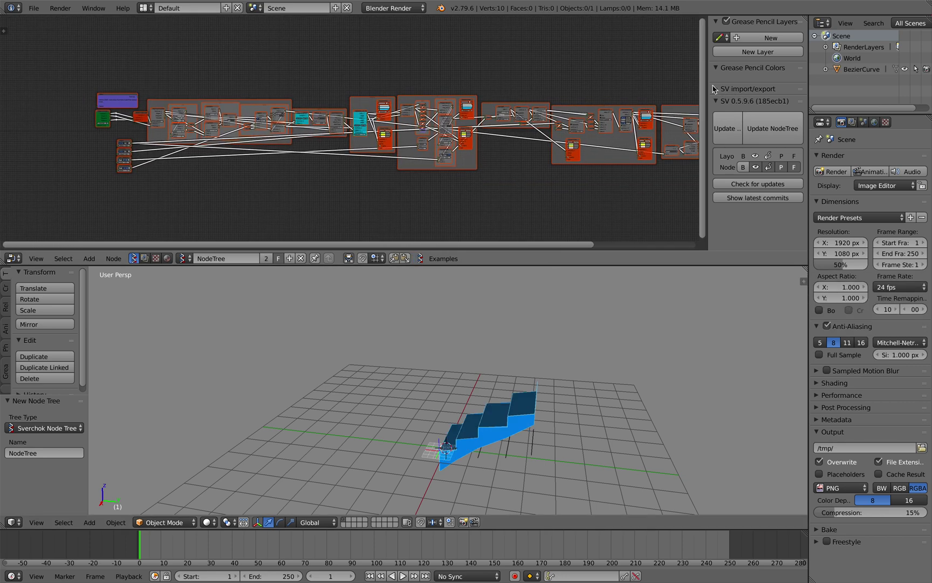
# Hide the node editor's sidebar and view the generated stairs from a lower side angle
pyautogui.moveTo(709, 84); pyautogui.dragTo(771, 92)
pyautogui.moveTo(551, 424); pyautogui.dragTo(485, 408, button='middle')
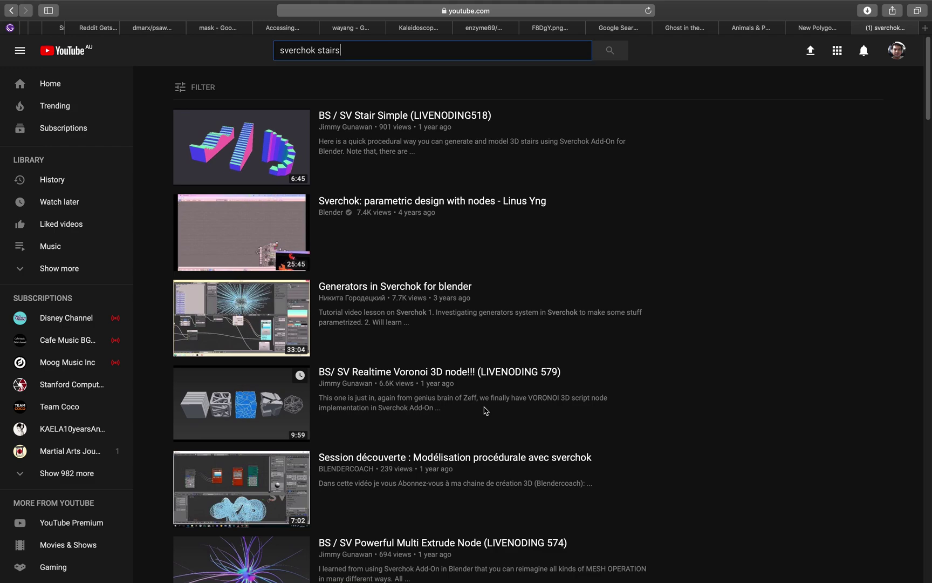
pyautogui.hotkey('ctrl', 'Left')
pyautogui.moveTo(438, 395); pyautogui.dragTo(460, 376, button='middle')
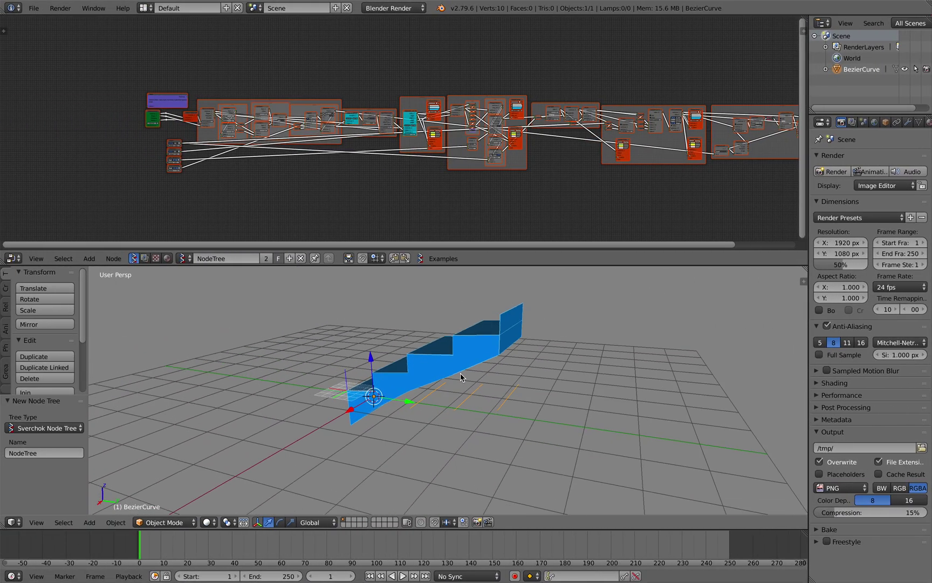
pyautogui.click(33, 8)
pyautogui.click(67, 104)
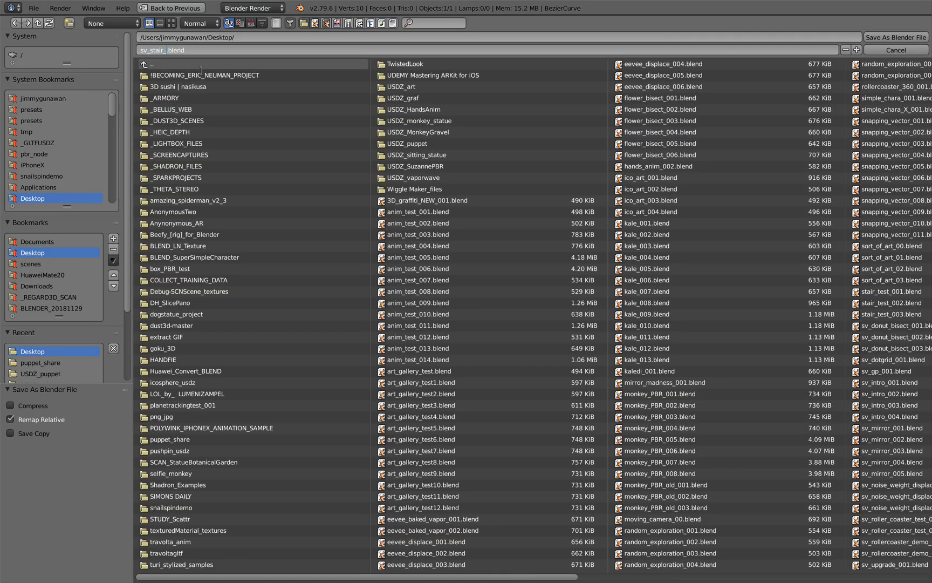
pyautogui.click(896, 50)
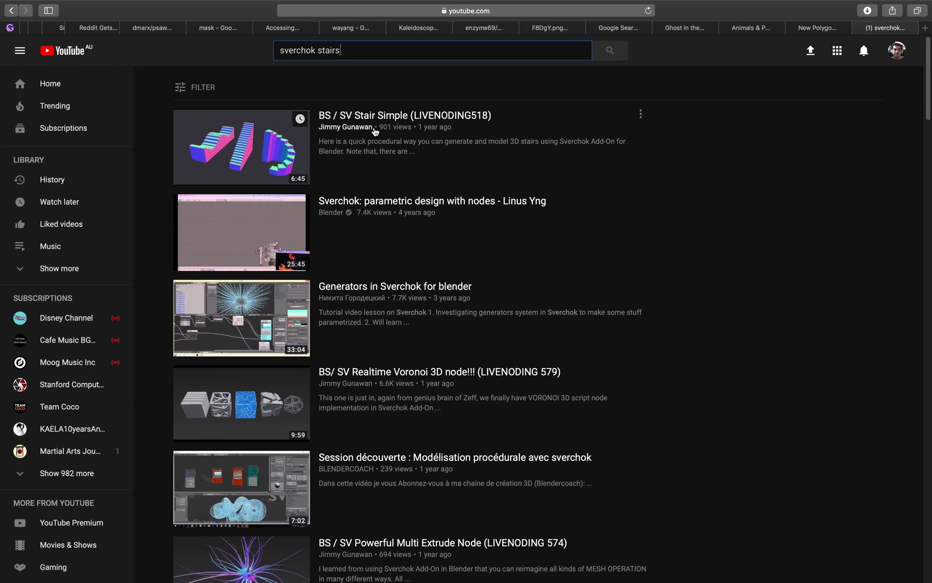
pyautogui.hotkey('ctrl', 'Left')
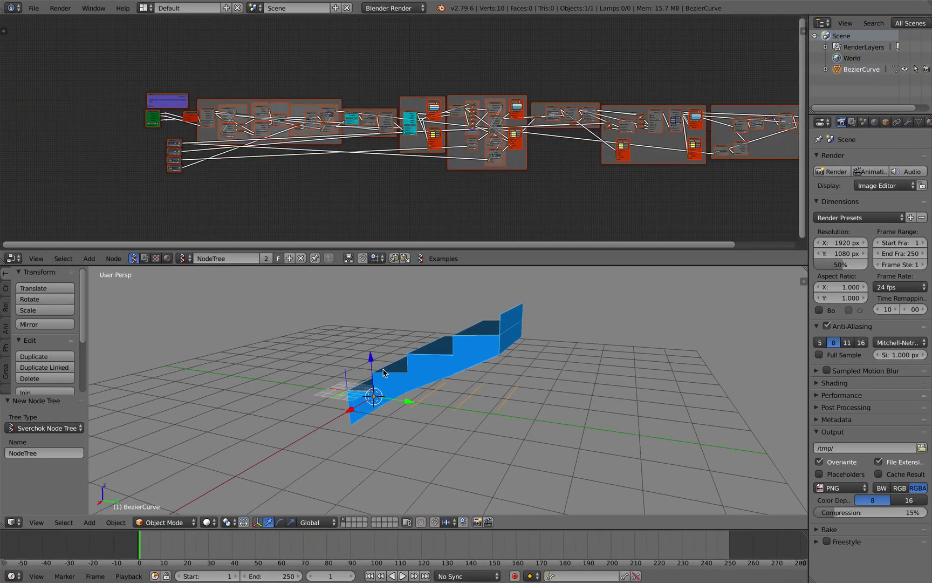
# Move the BezierCurve plan-line object out from under the stairs to the open grid beside them
pyautogui.moveTo(380, 386); pyautogui.dragTo(388, 352, button='middle')
pyautogui.moveTo(491, 391)
pyautogui.mouseDown(button='middle')
pyautogui.moveTo(460, 389)
pyautogui.moveTo(492, 407)
pyautogui.moveTo(486, 378)
pyautogui.moveTo(440, 356)
pyautogui.moveTo(473, 391)
pyautogui.moveTo(490, 385)
pyautogui.moveTo(479, 390)
pyautogui.mouseUp(button='middle')
pyautogui.press('g')
pyautogui.click(520, 402)
# In Edit Mode, shift the middle plan line sideways and move the farthest plan line 1.220 along X
pyautogui.press('Tab')
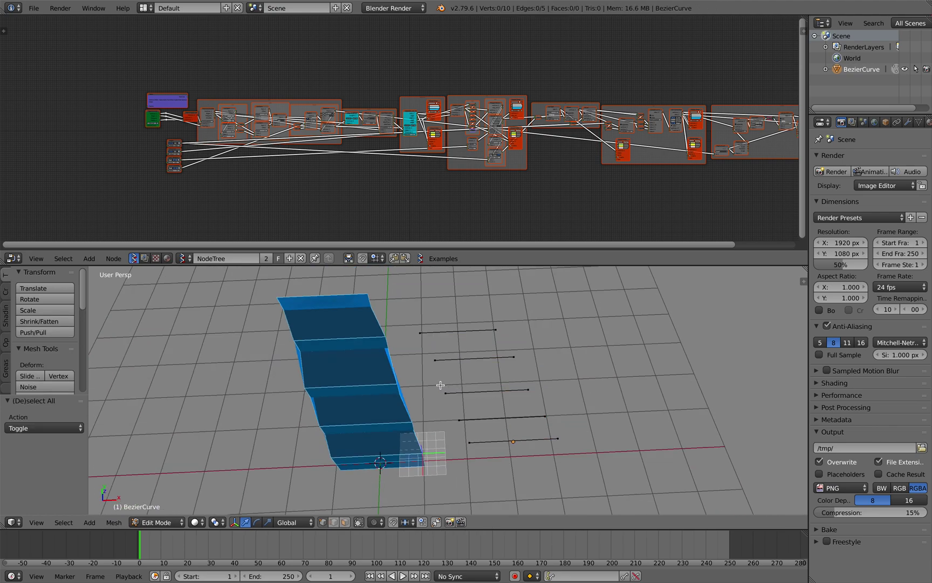
pyautogui.press('g')
pyautogui.click(603, 405)
pyautogui.press('a')
pyautogui.moveTo(526, 341); pyautogui.dragTo(527, 345)
pyautogui.press('g')
pyautogui.press('x')
pyautogui.click(573, 348)
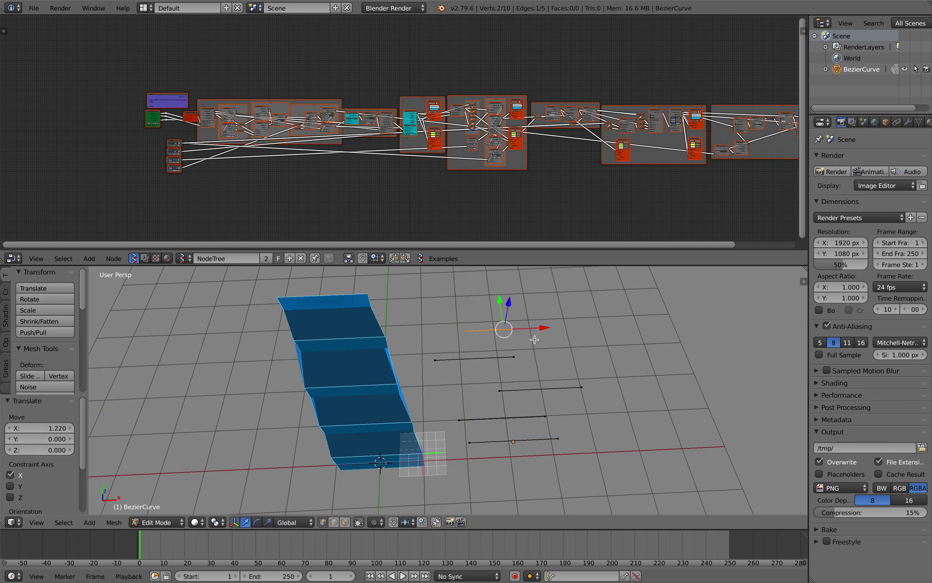
# Return the plan lines to Object Mode and set the timeline to frame 78 to refresh the stairs
pyautogui.moveTo(534, 340); pyautogui.dragTo(477, 436, button='middle')
pyautogui.moveTo(516, 358); pyautogui.dragTo(492, 387, button='middle')
pyautogui.press('Tab')
pyautogui.moveTo(446, 414); pyautogui.dragTo(496, 378, button='middle')
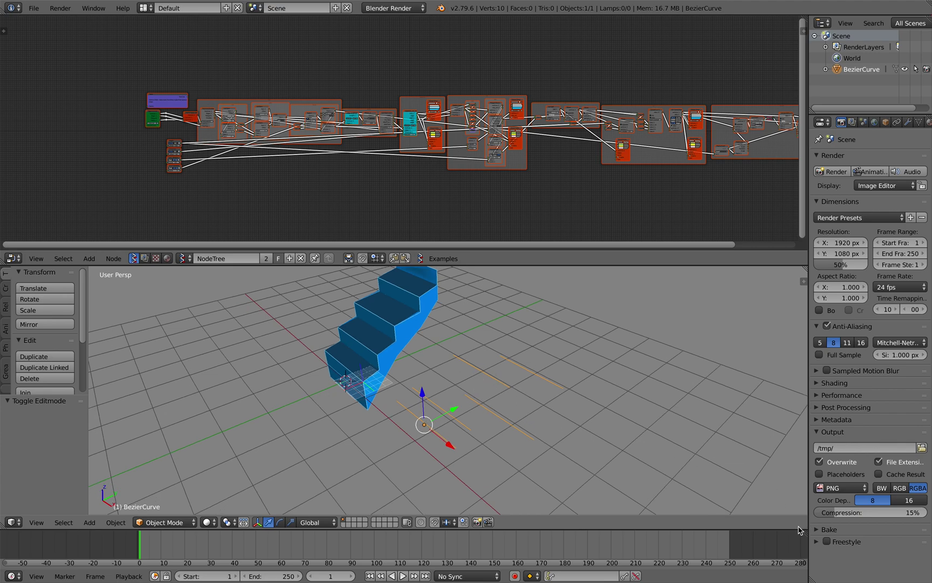
pyautogui.click(322, 544)
pyautogui.moveTo(474, 416); pyautogui.dragTo(499, 396, button='middle')
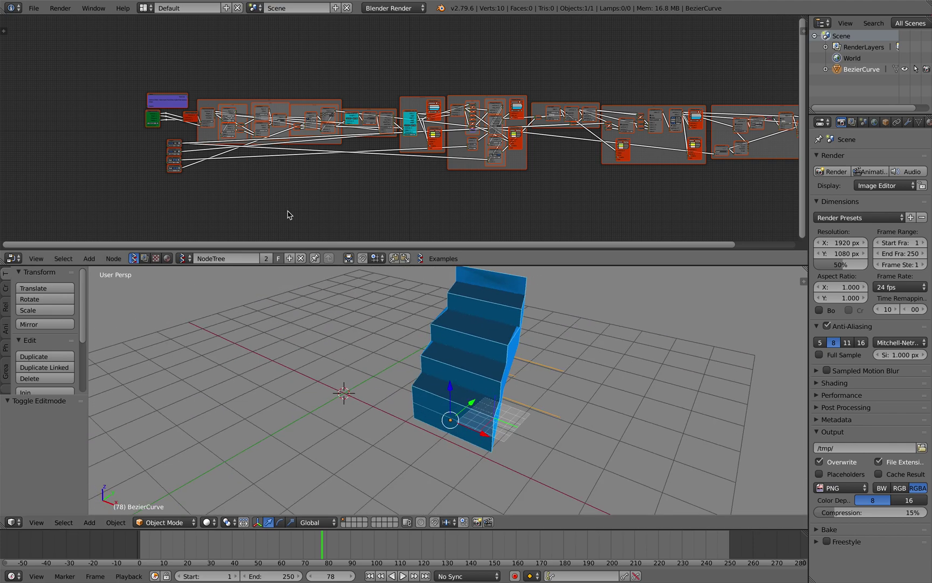
# Reposition the Objects in Lite node slightly farther from the Matrix Apply node
pyautogui.scroll(6, 288, 215)
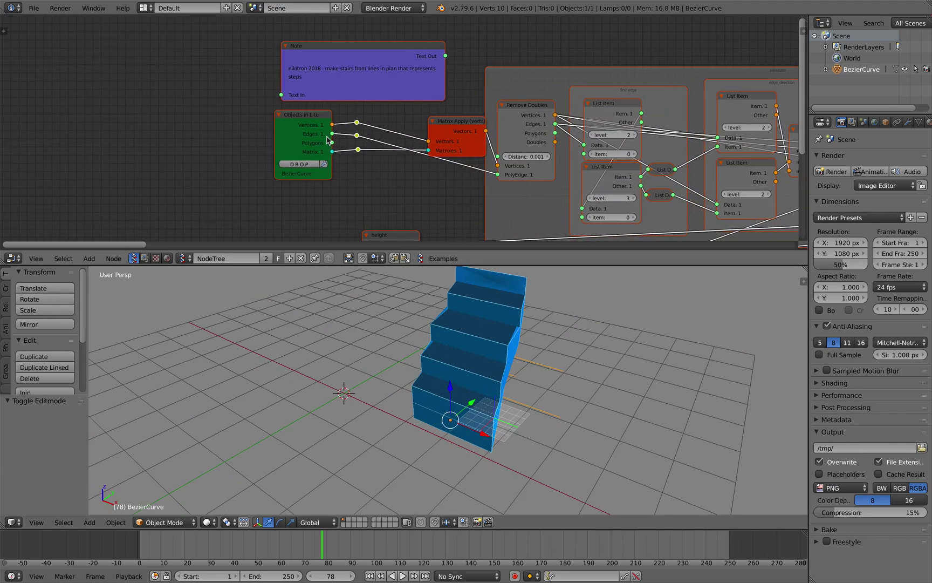
pyautogui.scroll(2, 328, 139)
pyautogui.click(246, 114)
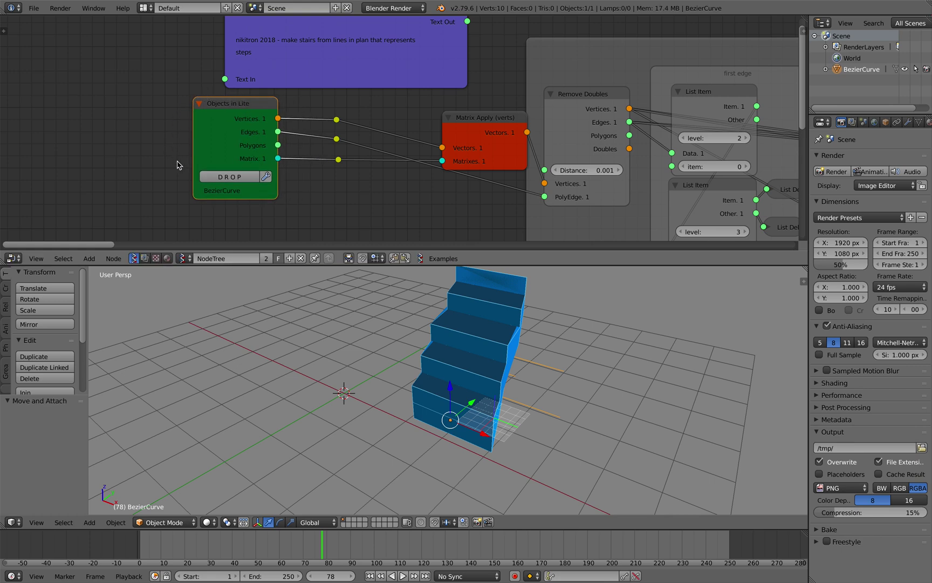
pyautogui.moveTo(216, 126); pyautogui.dragTo(203, 136)
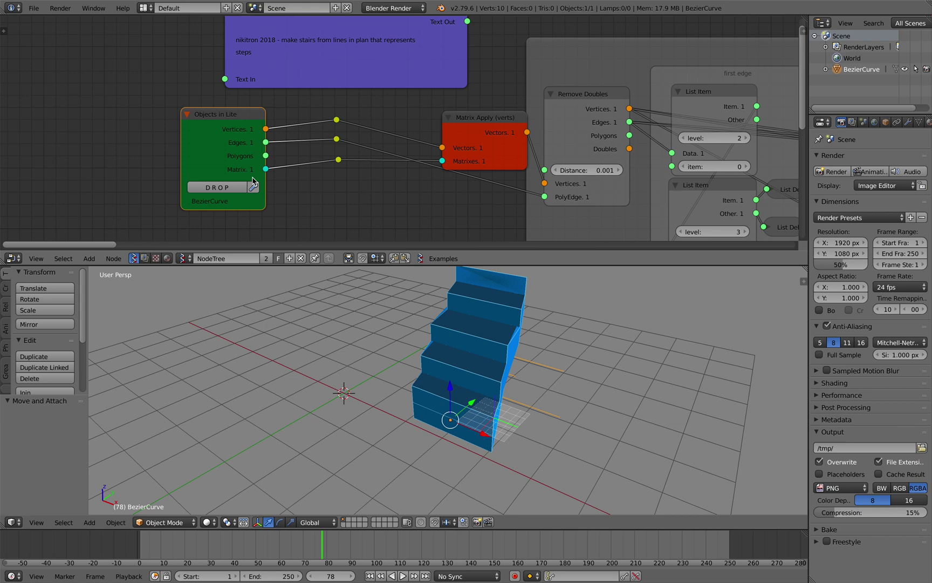
pyautogui.moveTo(223, 143); pyautogui.dragTo(215, 137)
# Drop the stored object from the Objects in Lite node and get BezierCurve into it again
pyautogui.moveTo(454, 330); pyautogui.dragTo(438, 325, button='middle')
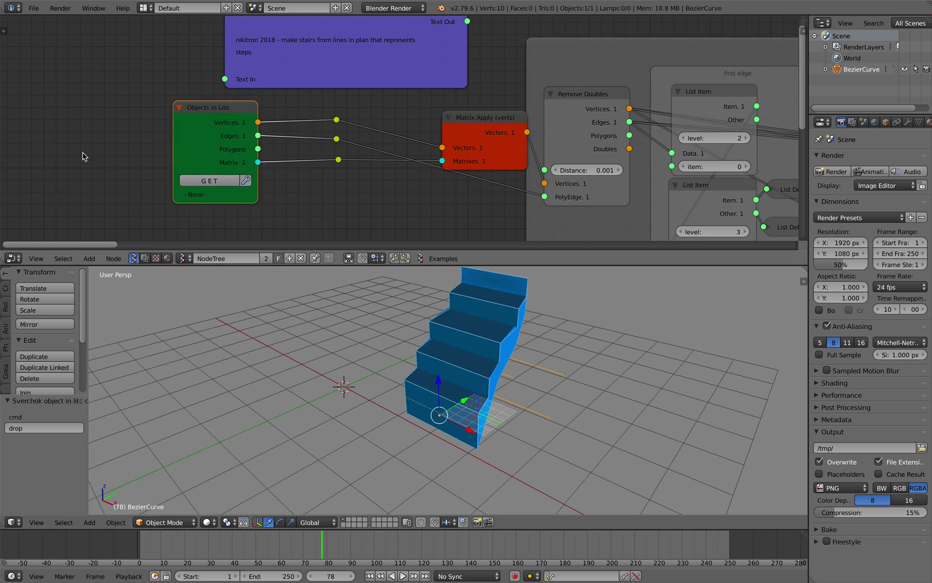
pyautogui.click(224, 181)
pyautogui.moveTo(459, 372); pyautogui.dragTo(475, 400, button='middle')
pyautogui.scroll(-4, 541, 313)
pyautogui.scroll(4, 472, 393)
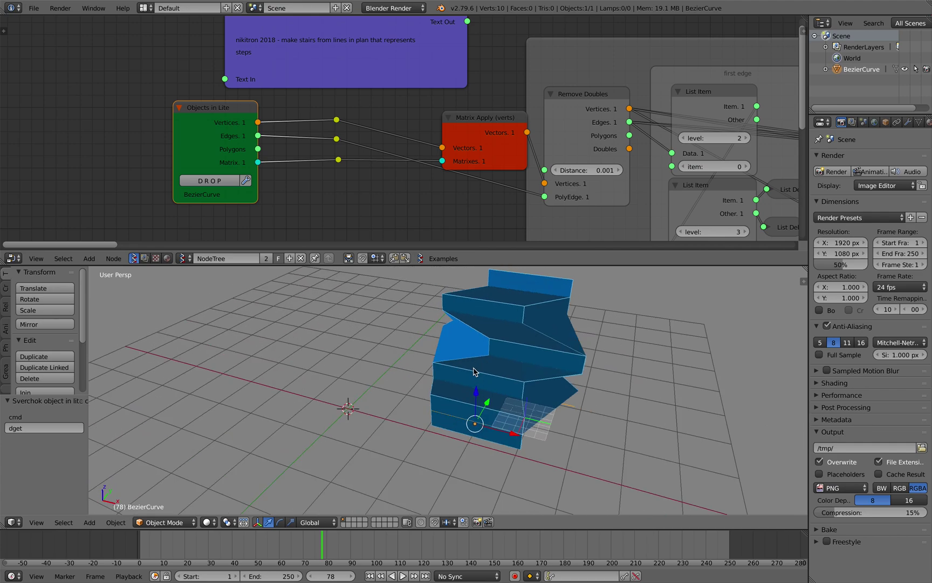
# Bake the stairs into a mesh from the Viewer Draw node at the end of the node tree
pyautogui.scroll(-3, 243, 152)
pyautogui.keyDown('ctrl'); pyautogui.hscroll(15, 223, 152); pyautogui.keyUp('ctrl')
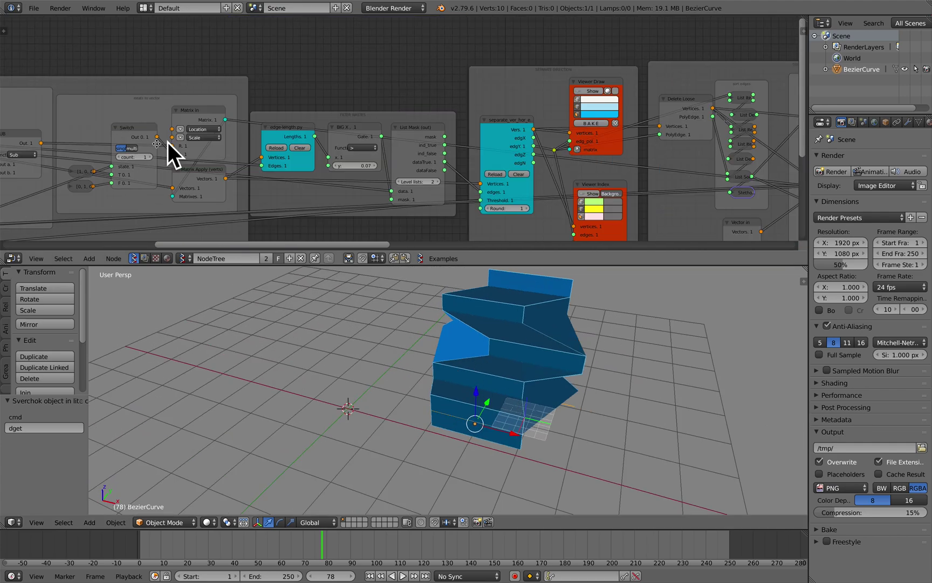
pyautogui.moveTo(529, 151); pyautogui.dragTo(394, 53, button='middle')
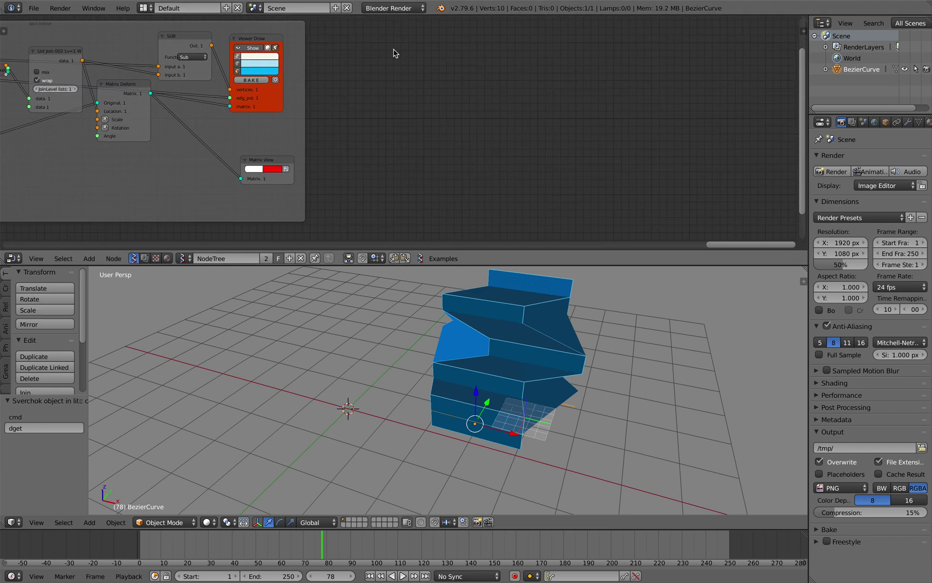
pyautogui.click(251, 81)
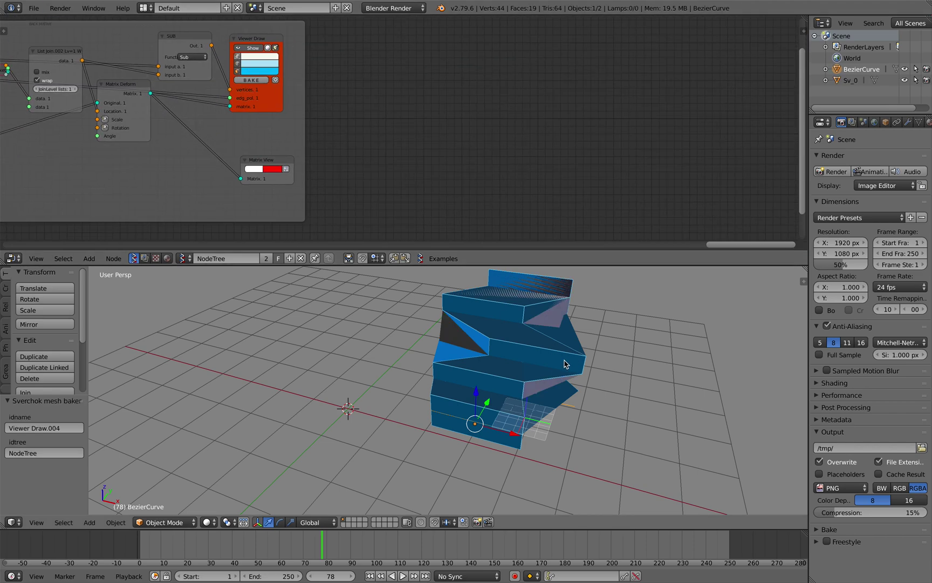
# Move the baked stairs mesh 3.179 along X, away from the node preview
pyautogui.press('g')
pyautogui.press('x')
pyautogui.click(739, 372)
pyautogui.scroll(3, 604, 330)
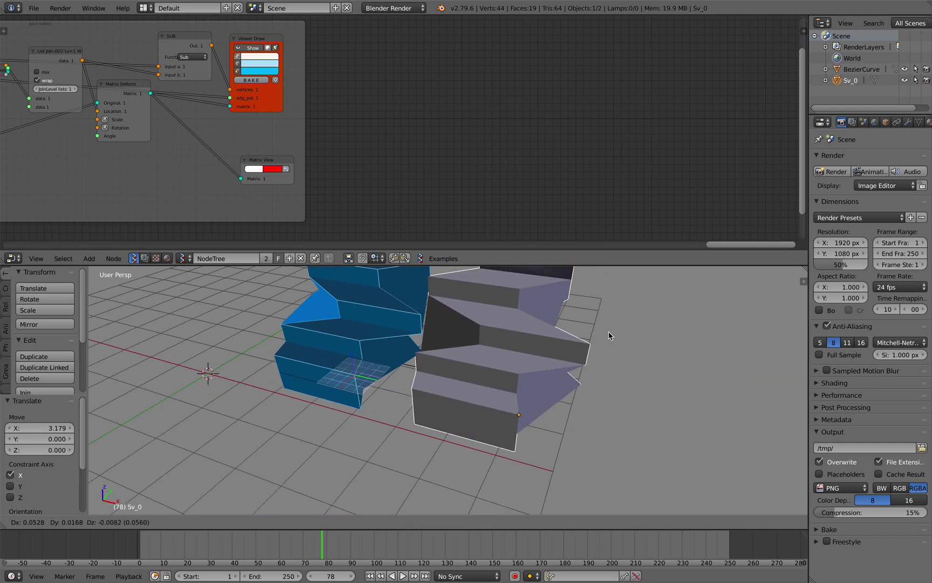
pyautogui.scroll(-2, 620, 339)
pyautogui.moveTo(619, 338); pyautogui.dragTo(527, 369, button='middle')
# Remove doubles from all vertices of the baked stairs mesh and return to Object Mode
pyautogui.press('Tab')
pyautogui.press('a')
pyautogui.press('a')
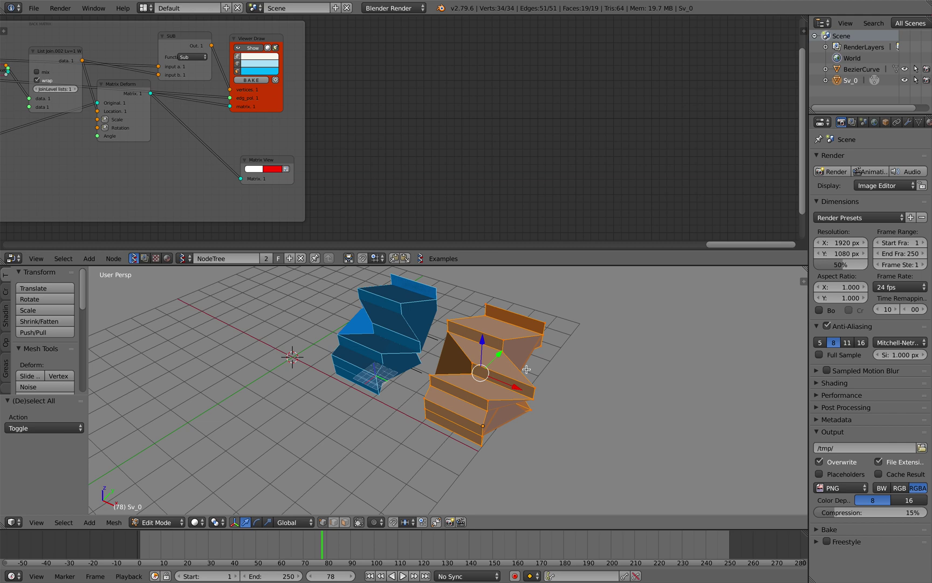
pyautogui.press('space')
pyautogui.write('remove d')
pyautogui.press('Return')
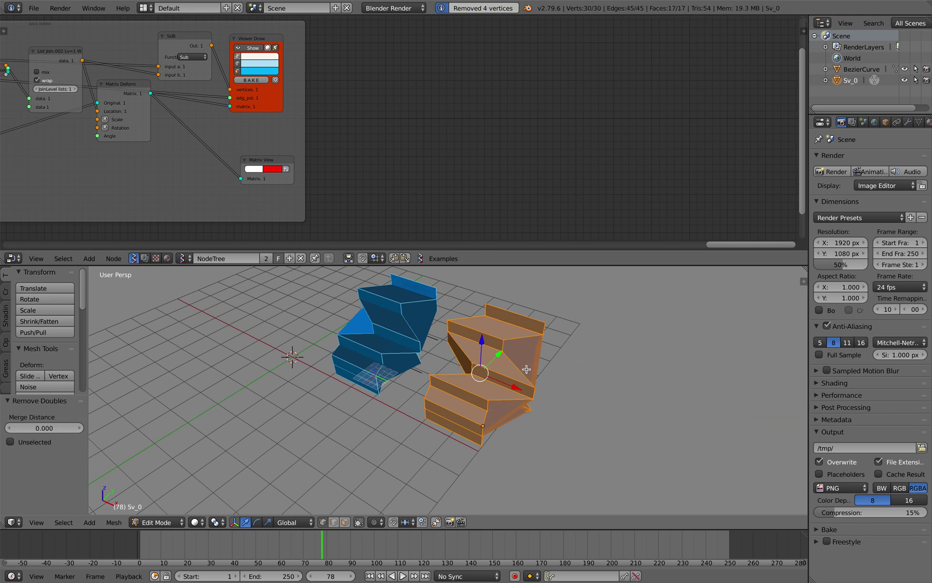
pyautogui.press('Tab')
pyautogui.moveTo(526, 369); pyautogui.dragTo(471, 339, button='middle')
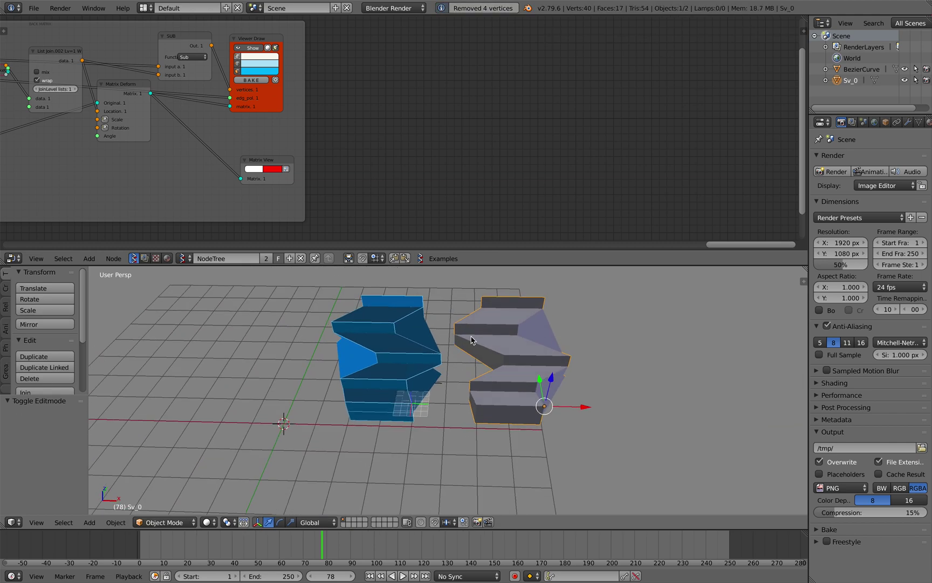
pyautogui.moveTo(523, 372); pyautogui.dragTo(419, 328, button='middle')
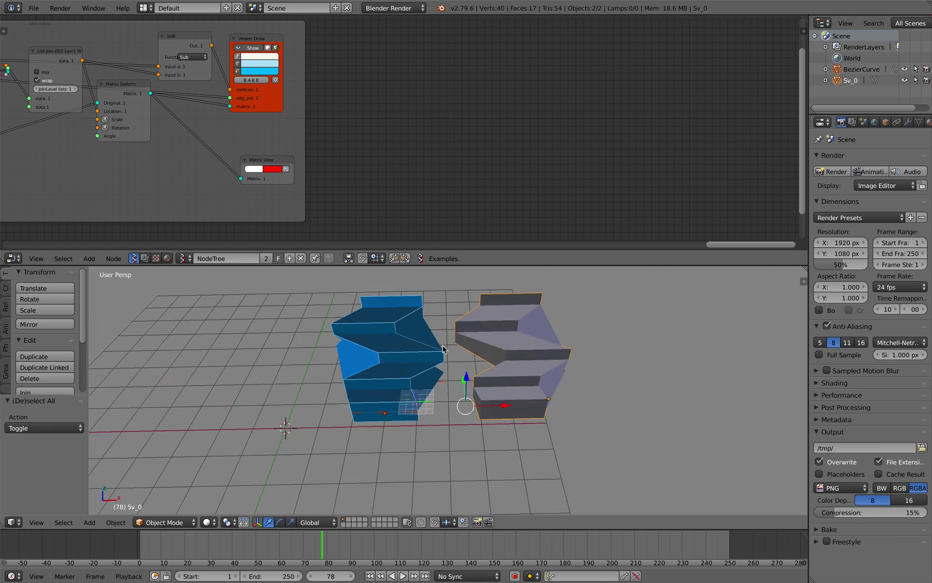
# Delete both the plan-line object and the baked stairs, and add a cube mesh at the 3D cursor
pyautogui.press('Delete')
pyautogui.moveTo(454, 356); pyautogui.dragTo(378, 351, button='middle')
pyautogui.hotkey('shift', 'a')
pyautogui.moveTo(400, 354)
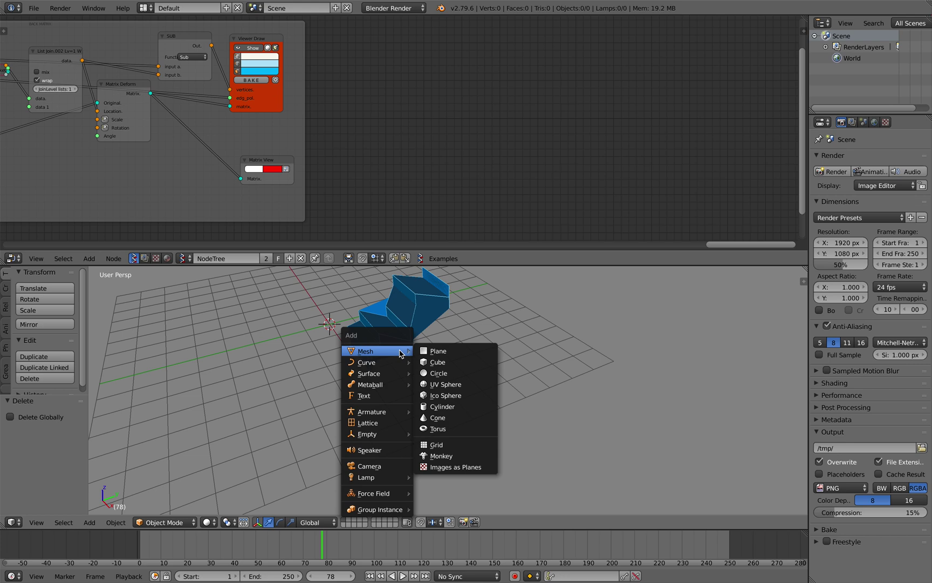
pyautogui.click(438, 363)
pyautogui.moveTo(439, 362); pyautogui.dragTo(437, 341, button='middle')
# In Edit Mode, merge all the cube's vertices at their center into a single vertex
pyautogui.press('Tab')
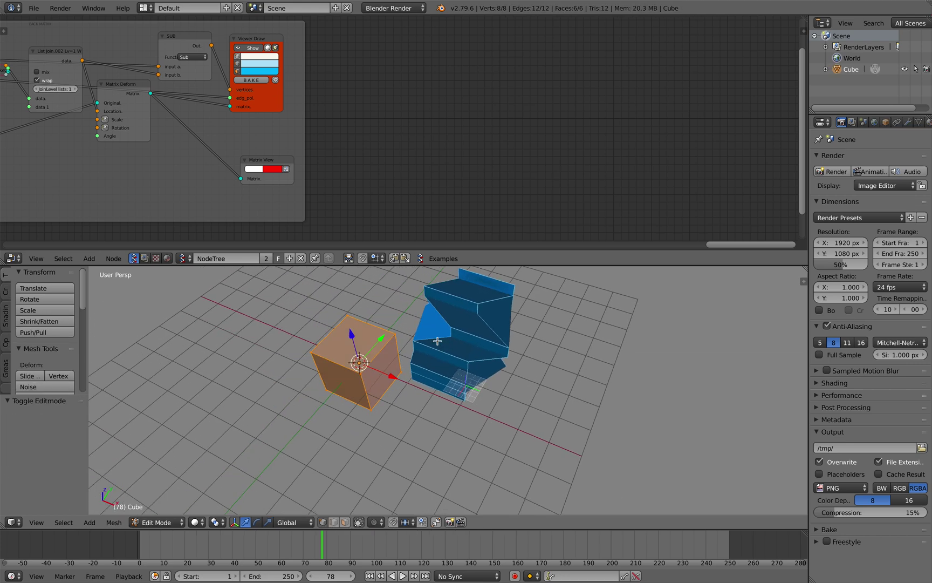
pyautogui.moveTo(365, 348); pyautogui.dragTo(391, 349, button='middle')
pyautogui.press('Tab')
pyautogui.press('Tab')
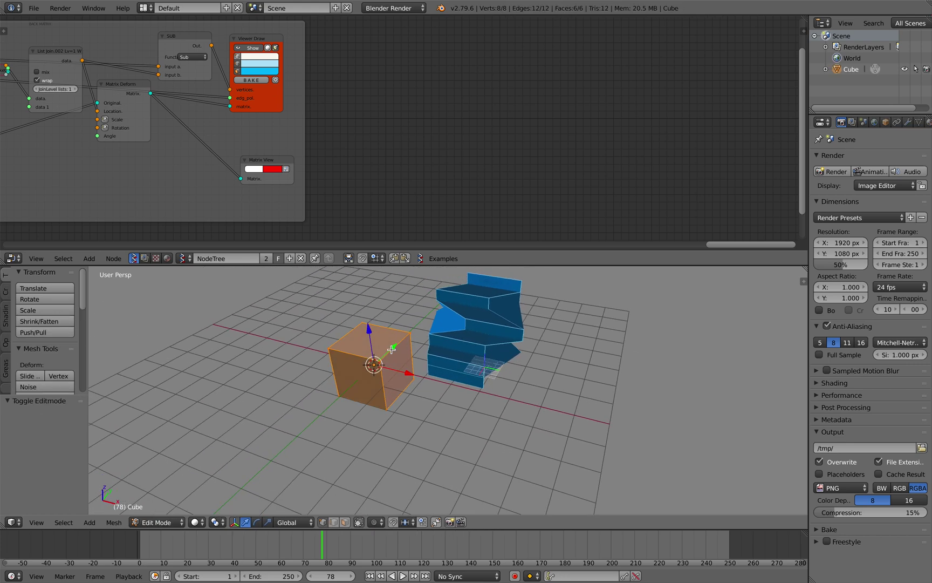
pyautogui.press('space')
pyautogui.write('merge')
pyautogui.press('Return')
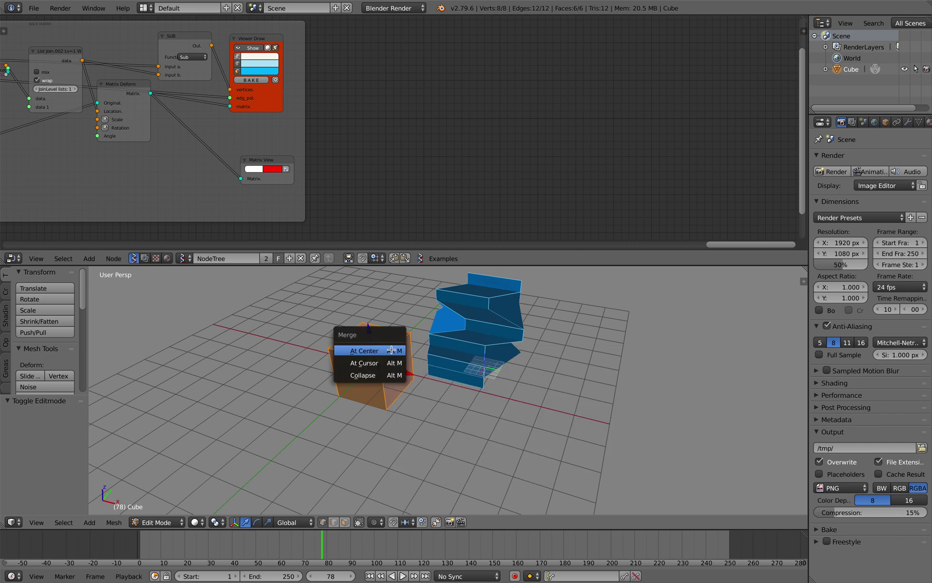
pyautogui.click(425, 354)
# Extrude the single vertex by -1.089 along X to form a new plan-line edge
pyautogui.scroll(2, 425, 354)
pyautogui.press('e')
pyautogui.click(376, 353)
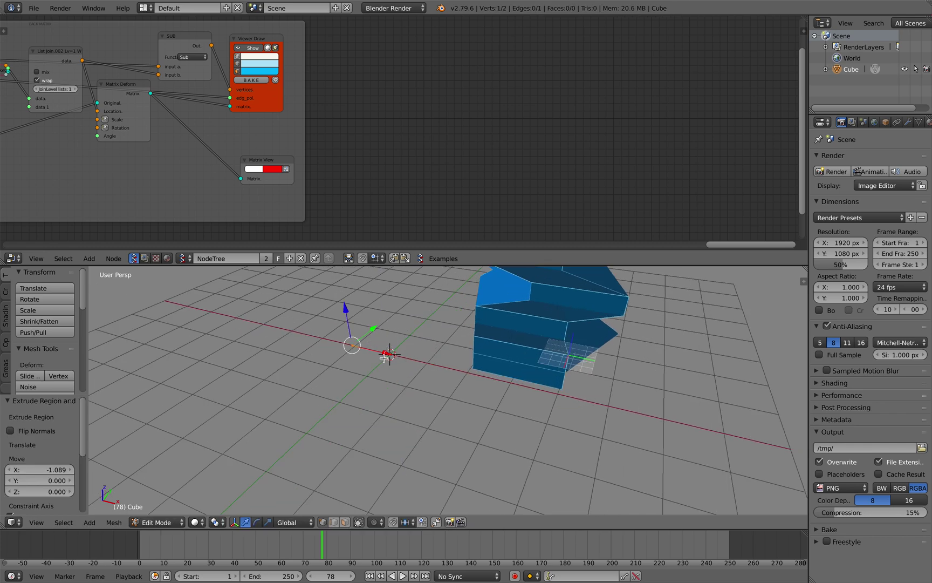
# Return to Object Mode and duplicate the plan-line edge repeatedly along Y, spacing the copies 0.353 apart
pyautogui.press('Tab')
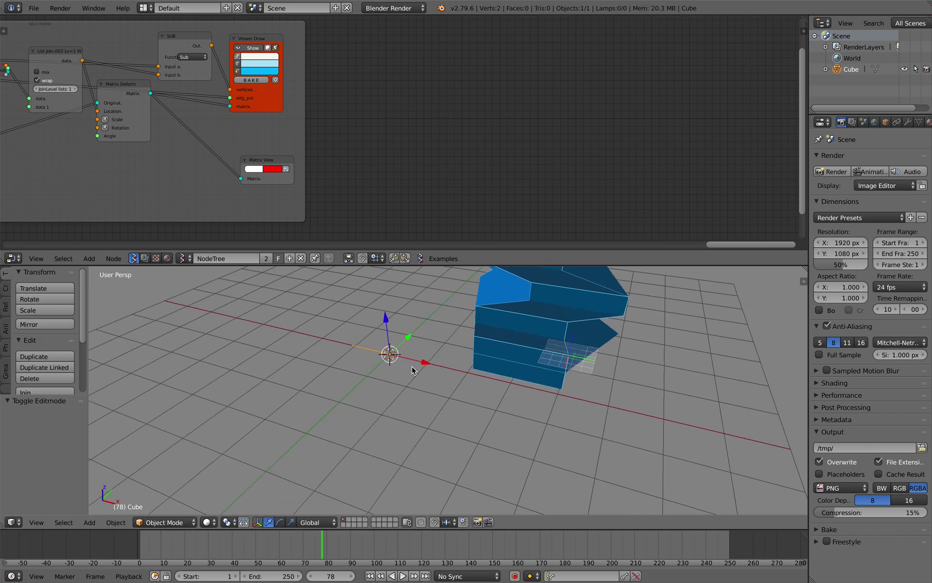
pyautogui.hotkey('shift', 'd')
pyautogui.press('x')
pyautogui.click(418, 362)
pyautogui.hotkey('shift', 'd')
pyautogui.click(418, 361)
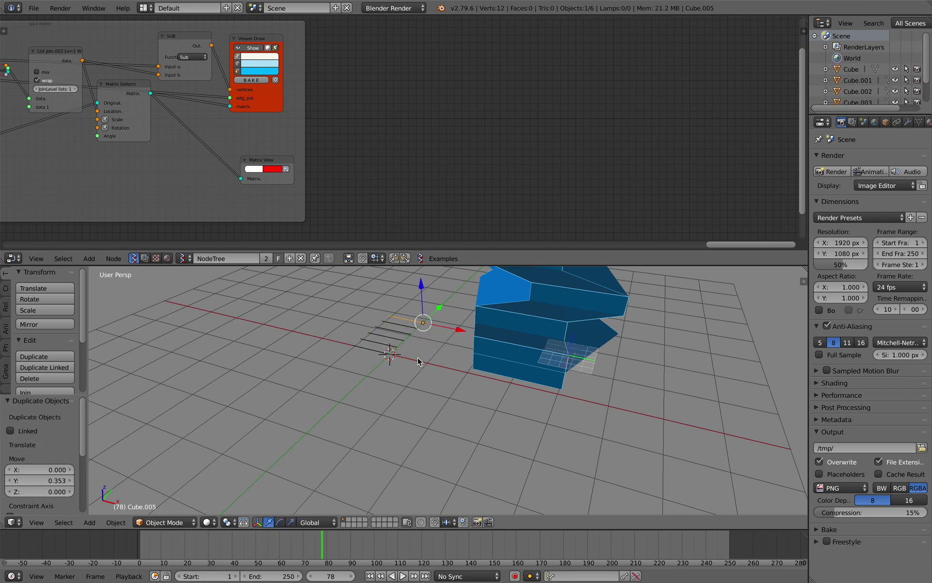
# Select all nine line objects and join them into a single plan-line object
pyautogui.moveTo(414, 357)
pyautogui.mouseDown(button='middle')
pyautogui.moveTo(418, 366)
pyautogui.moveTo(402, 370)
pyautogui.mouseUp(button='middle')
pyautogui.press('a')
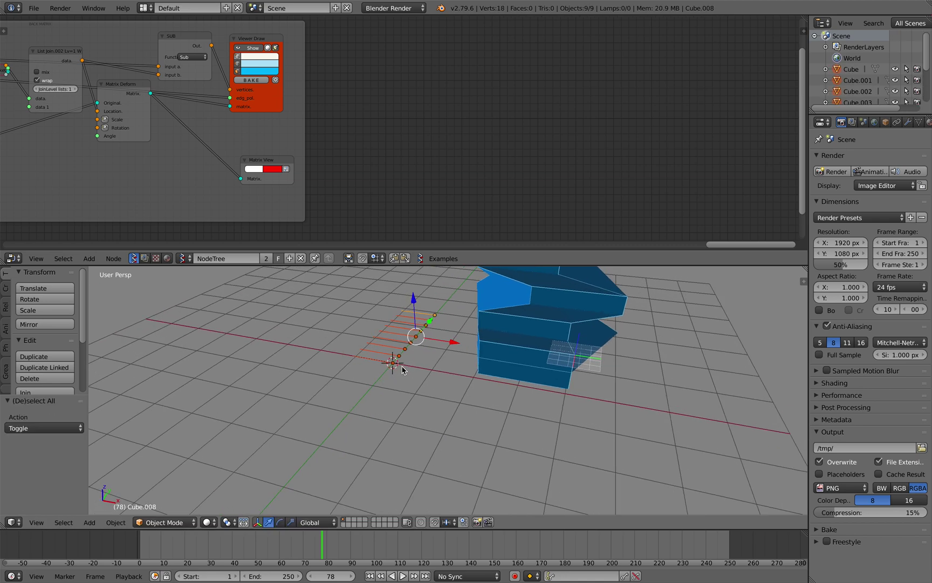
pyautogui.hotkey('ctrl', 'j')
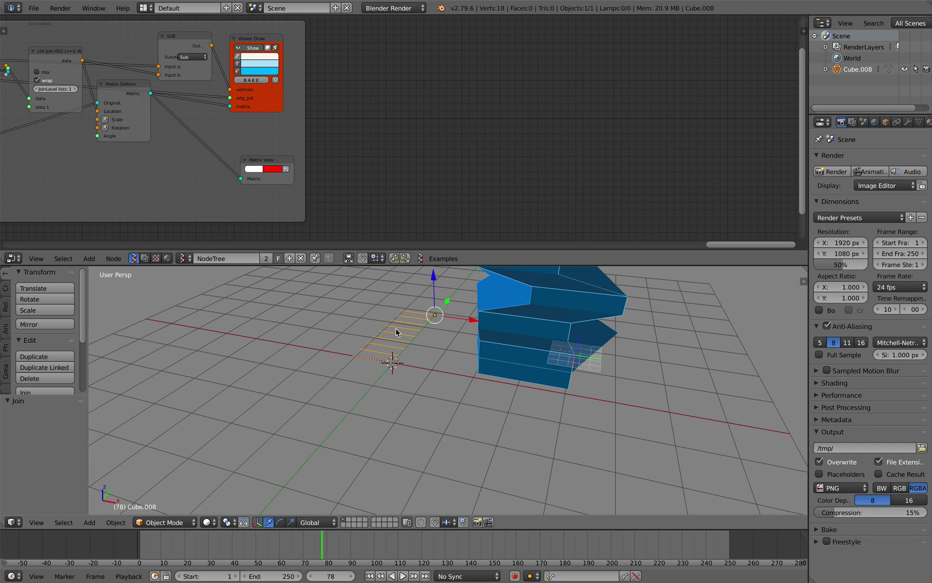
# Load the joined lines into the Objects In Lite node and scrub the timeline to frame 132
pyautogui.scroll(-8, 590, 133)
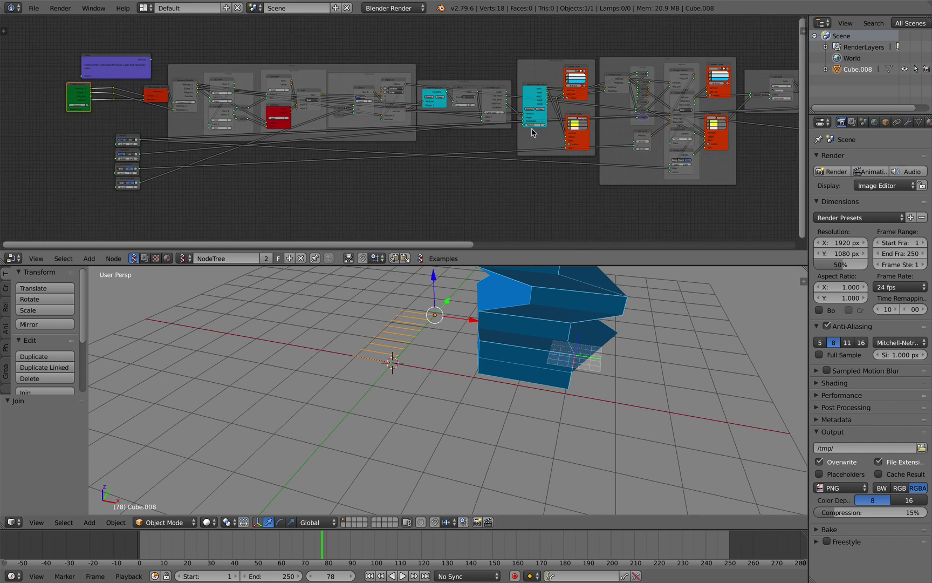
pyautogui.scroll(-2, 590, 132)
pyautogui.scroll(6, 384, 141)
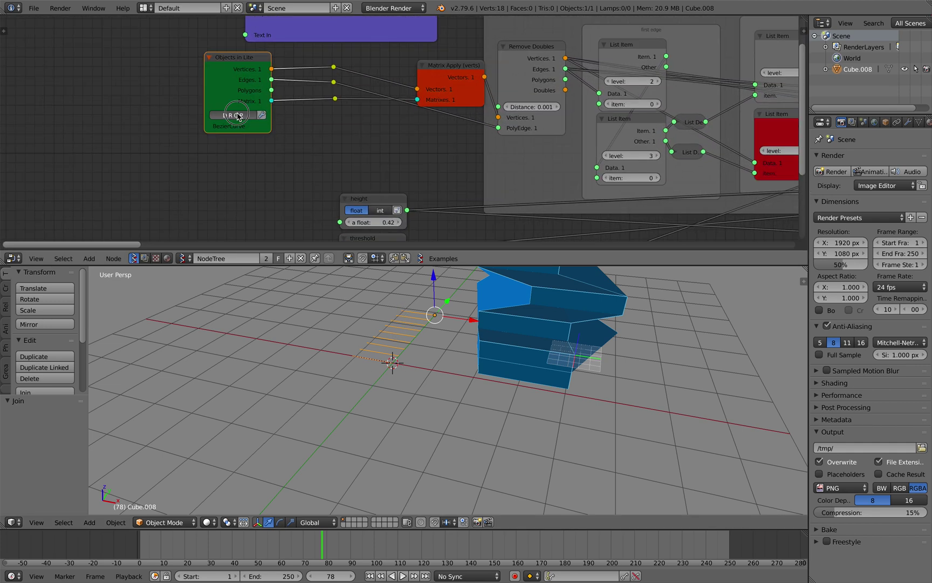
pyautogui.moveTo(489, 319); pyautogui.dragTo(454, 309, button='middle')
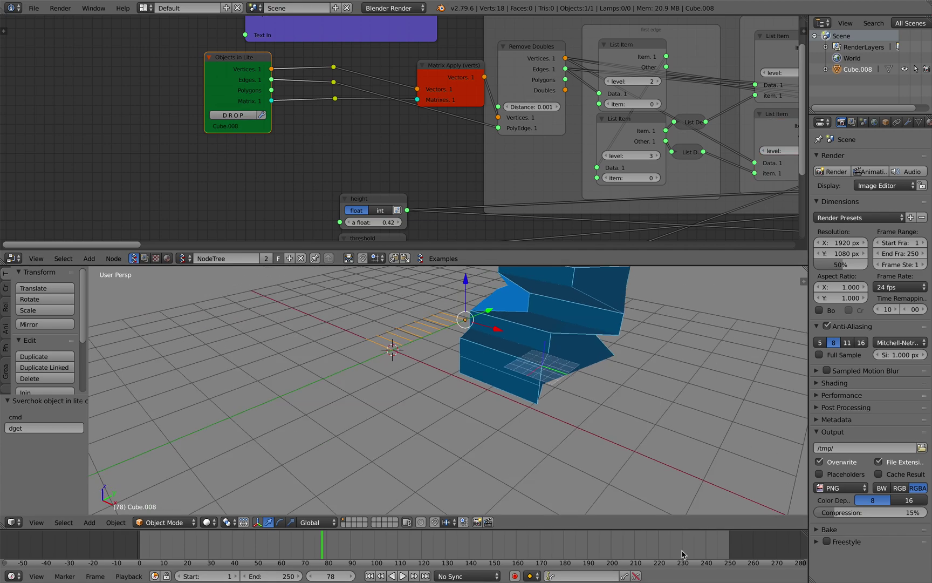
pyautogui.moveTo(538, 552); pyautogui.dragTo(449, 550)
# Scale the plan lines uniformly by 1.882 and reload them into the Objects In Lite node
pyautogui.moveTo(415, 326); pyautogui.dragTo(469, 345, button='middle')
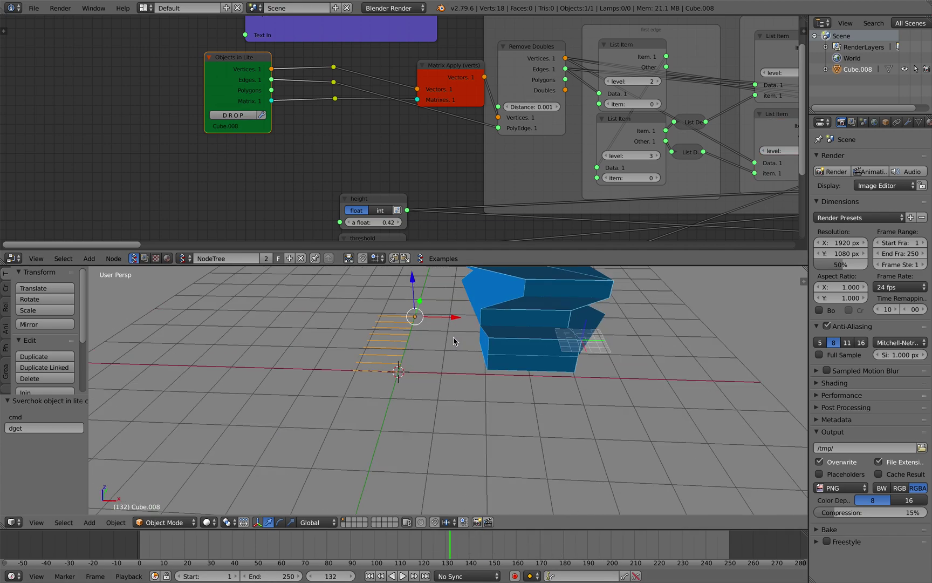
pyautogui.press('s')
pyautogui.click(527, 367)
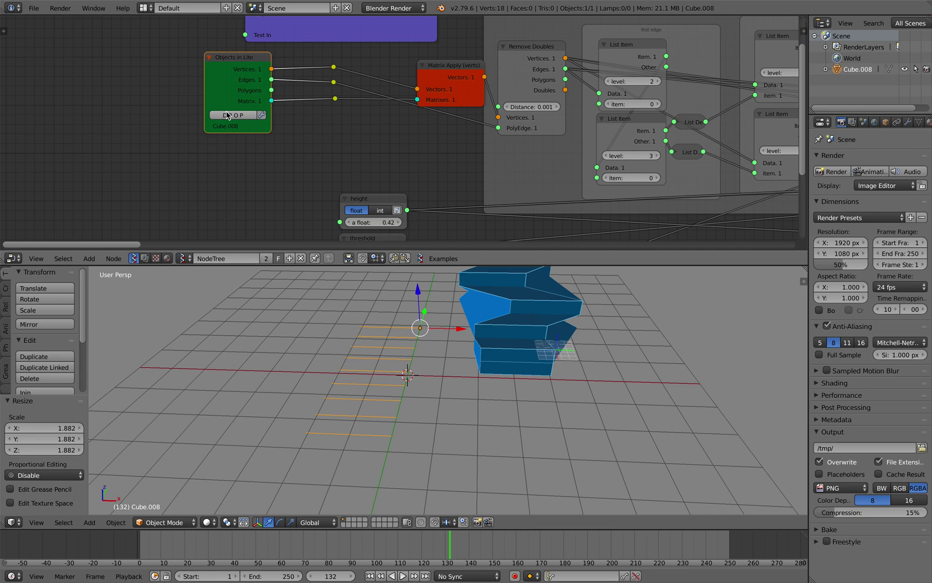
pyautogui.moveTo(226, 99); pyautogui.dragTo(192, 108)
pyautogui.click(209, 125)
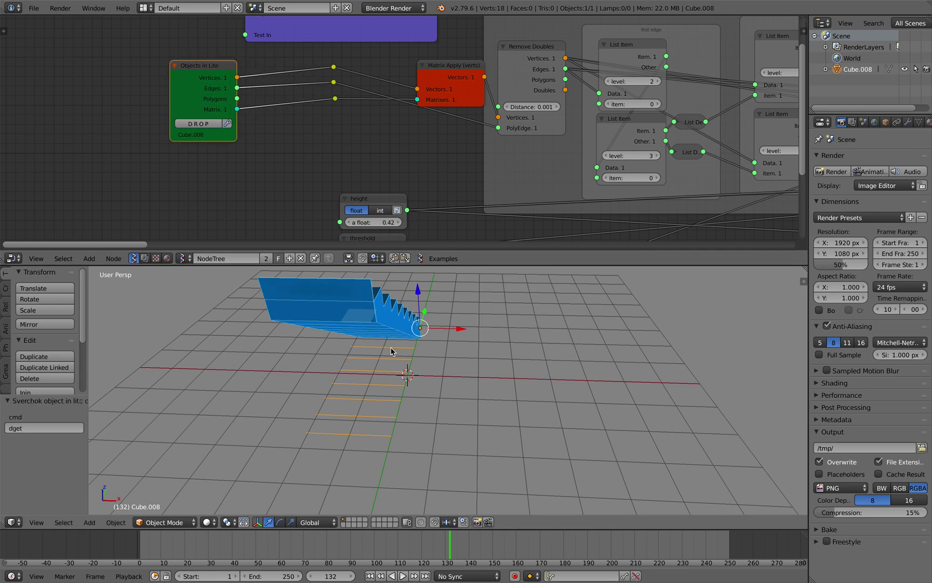
# In Edit Mode, select four plan lines at one end of the row and move them 0.543 along Y
pyautogui.moveTo(512, 508); pyautogui.dragTo(485, 490, button='middle')
pyautogui.scroll(-3, 397, 130)
pyautogui.moveTo(490, 354); pyautogui.dragTo(438, 399, button='middle')
pyautogui.scroll(4, 471, 400)
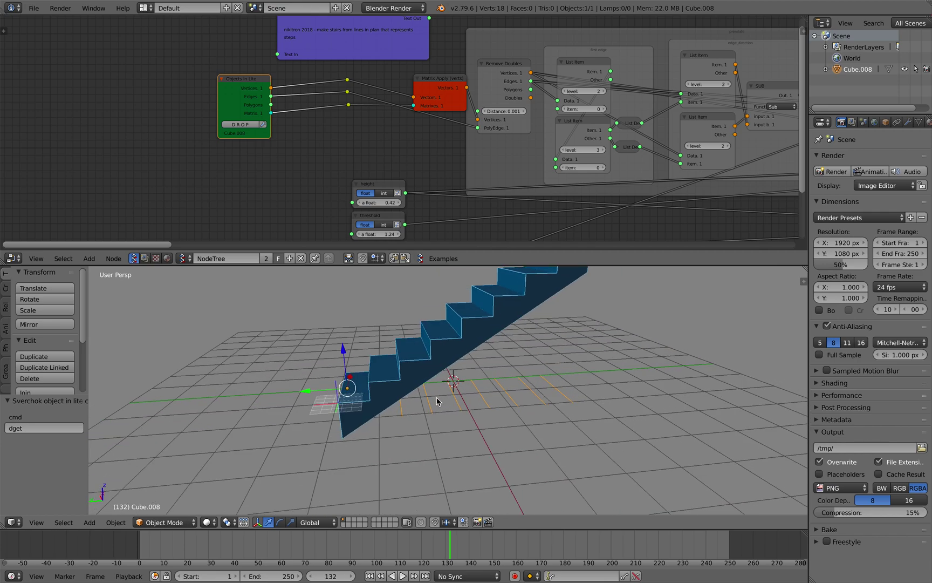
pyautogui.press('Tab')
pyautogui.press('a')
pyautogui.moveTo(486, 380); pyautogui.dragTo(483, 372, button='middle')
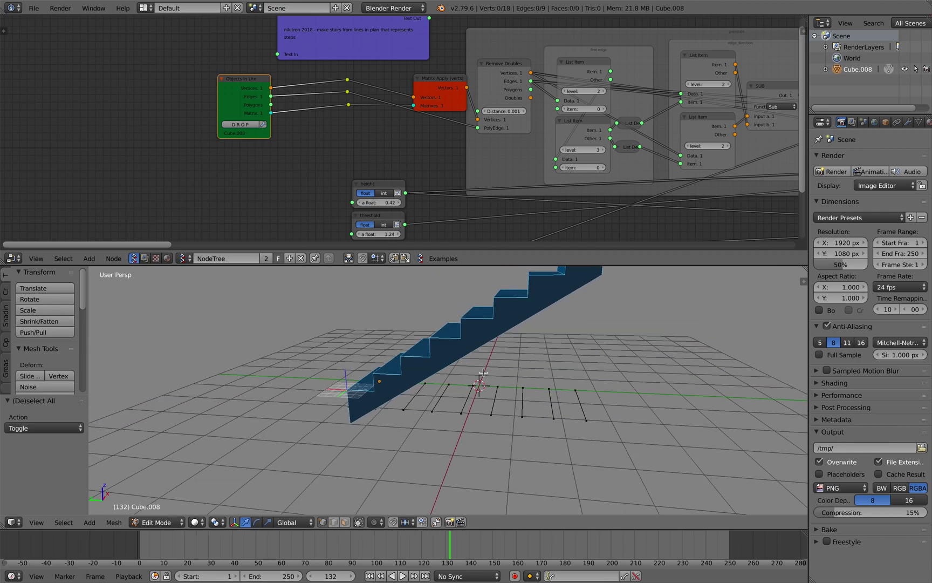
pyautogui.moveTo(614, 446); pyautogui.dragTo(612, 447)
pyautogui.moveTo(612, 447); pyautogui.dragTo(609, 447, button='middle')
pyautogui.moveTo(499, 378); pyautogui.dragTo(554, 386)
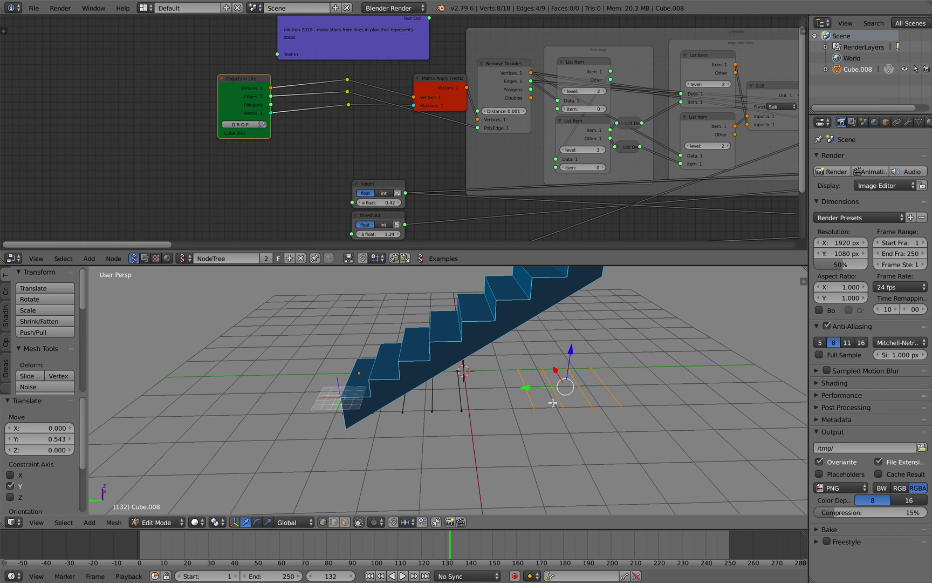
# Return to Object Mode, set the timeline to frame 84 and reload the edited lines into the Objects In Lite node
pyautogui.press('Tab')
pyautogui.click(336, 548)
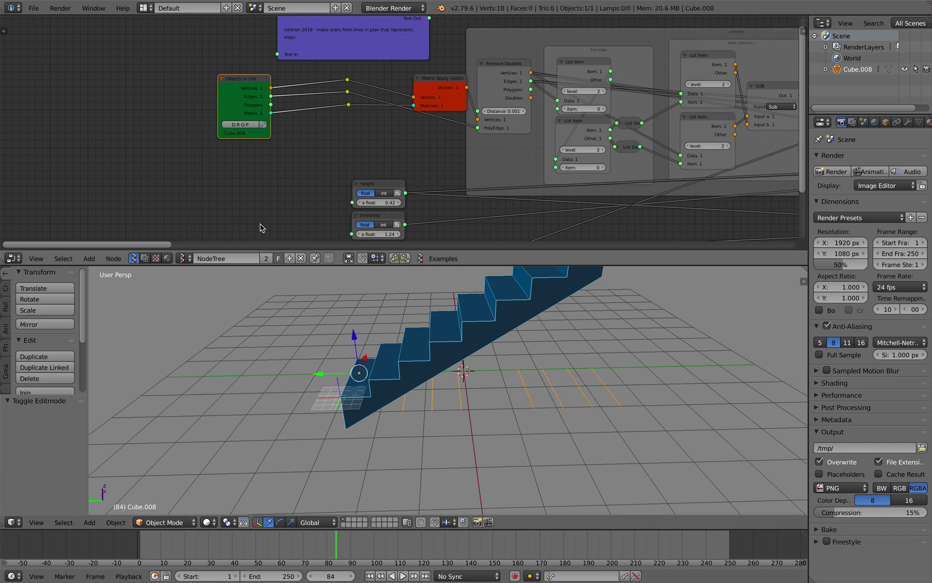
pyautogui.click(251, 126)
# Examine the stairs with the widened gap and trace the node tree from the input nodes to the viewer nodes
pyautogui.moveTo(399, 374); pyautogui.dragTo(416, 386, button='middle')
pyautogui.scroll(-7, 378, 224)
pyautogui.keyDown('ctrl'); pyautogui.scroll(-10, 397, 200); pyautogui.keyUp('ctrl')
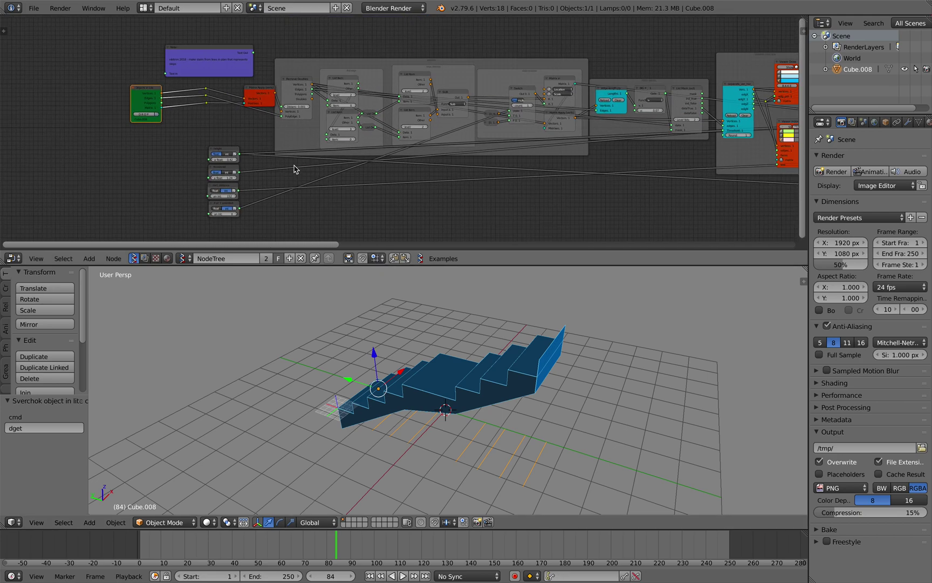
pyautogui.moveTo(87, 139); pyautogui.dragTo(426, 156, button='middle')
pyautogui.scroll(8, 339, 134)
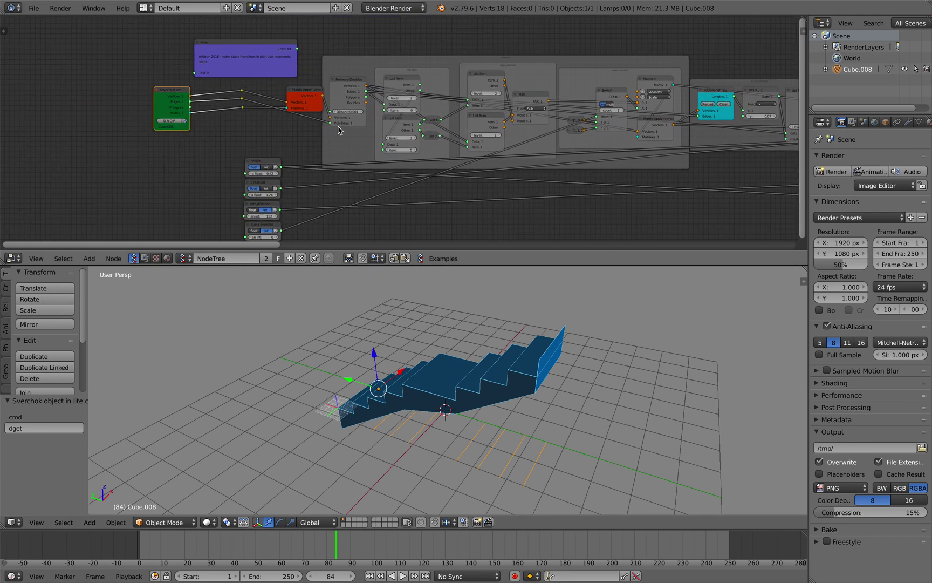
pyautogui.moveTo(377, 110); pyautogui.dragTo(405, 144, button='middle')
pyautogui.scroll(3, 404, 146)
pyautogui.moveTo(267, 97); pyautogui.dragTo(334, 89, button='middle')
pyautogui.moveTo(451, 146); pyautogui.dragTo(236, 93, button='middle')
pyautogui.scroll(-4, 393, 145)
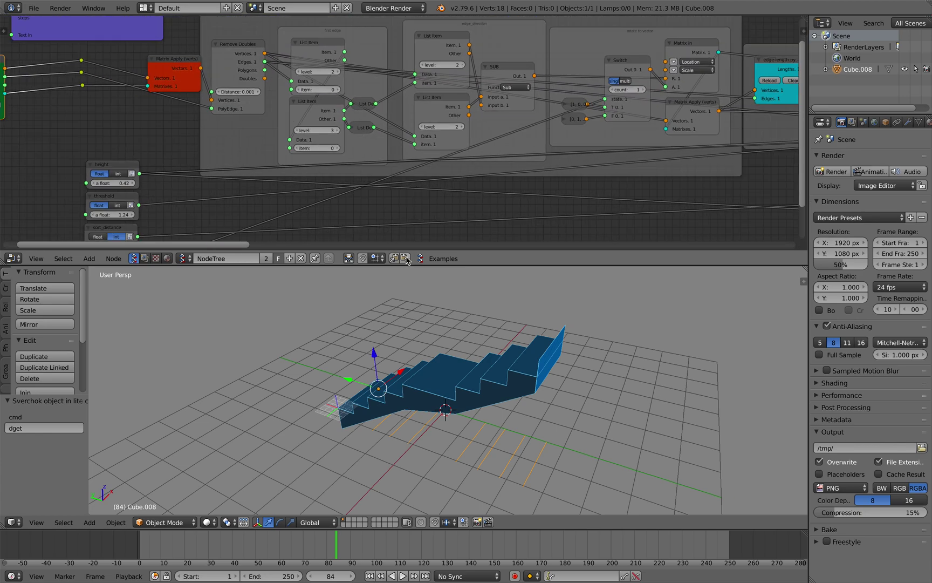
pyautogui.moveTo(417, 264); pyautogui.dragTo(402, 340)
pyautogui.moveTo(376, 270); pyautogui.dragTo(381, 245, button='middle')
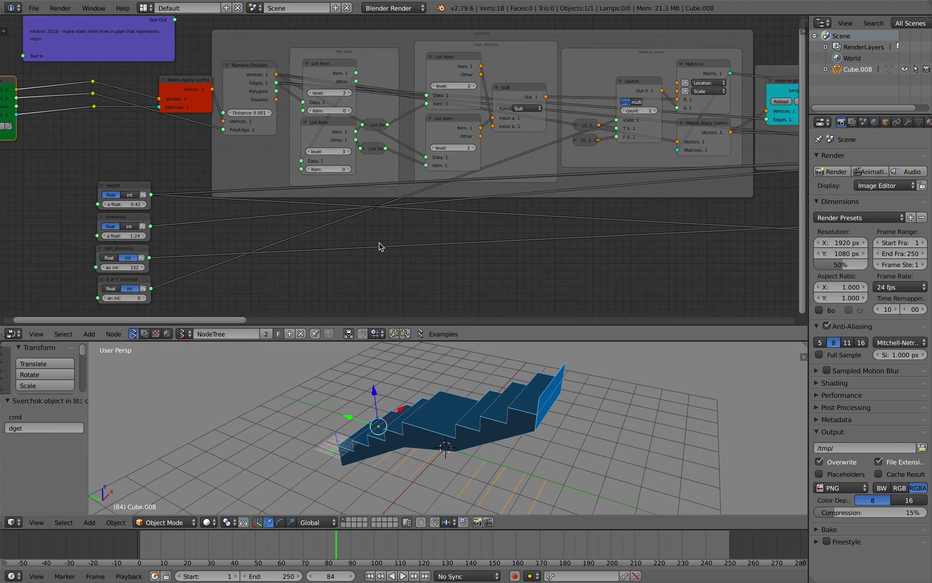
pyautogui.moveTo(294, 107); pyautogui.dragTo(262, 142, button='middle')
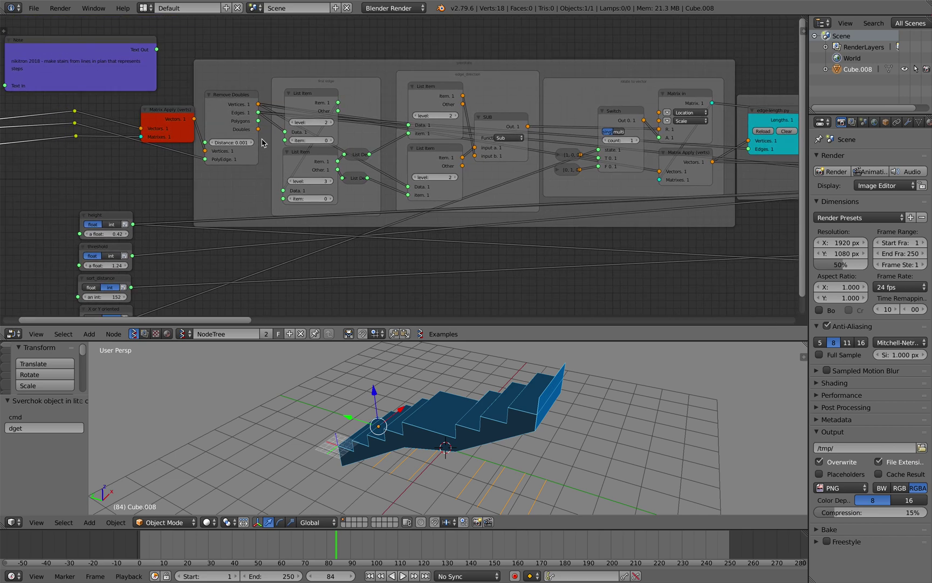
pyautogui.moveTo(432, 112); pyautogui.dragTo(309, 144, button='middle')
pyautogui.moveTo(487, 146); pyautogui.dragTo(319, 143, button='middle')
pyautogui.moveTo(648, 169); pyautogui.dragTo(119, 148, button='middle')
pyautogui.moveTo(439, 158); pyautogui.dragTo(796, 152, button='middle')
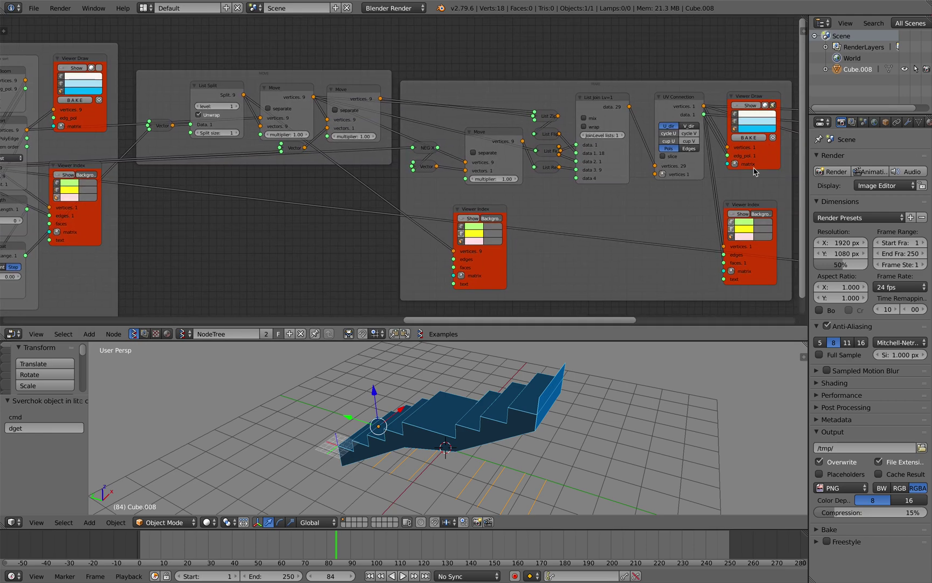
pyautogui.moveTo(634, 182); pyautogui.dragTo(804, 163, button='middle')
pyautogui.moveTo(9, 163); pyautogui.dragTo(496, 156, button='middle')
pyautogui.moveTo(357, 187); pyautogui.dragTo(804, 142, button='middle')
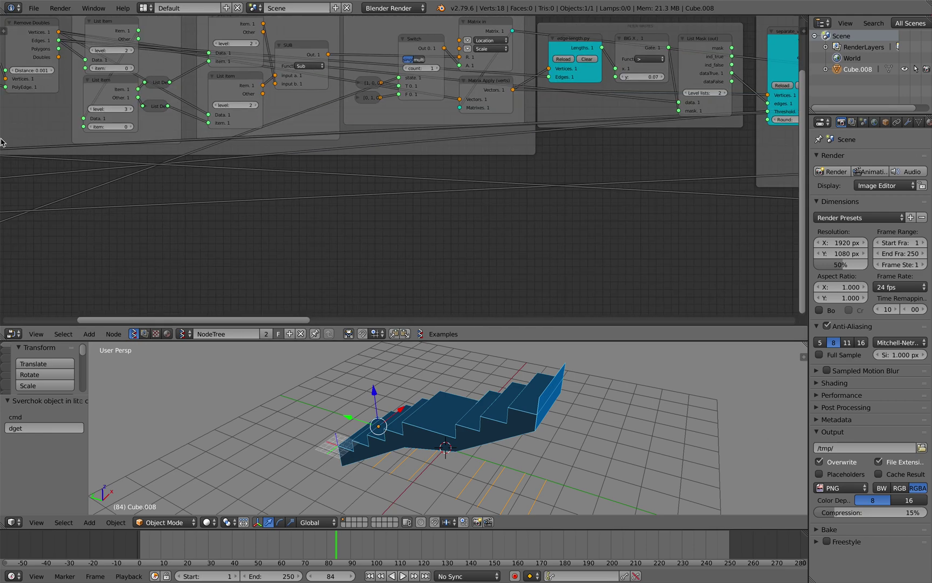
pyautogui.moveTo(2, 142); pyautogui.dragTo(193, 114, button='middle')
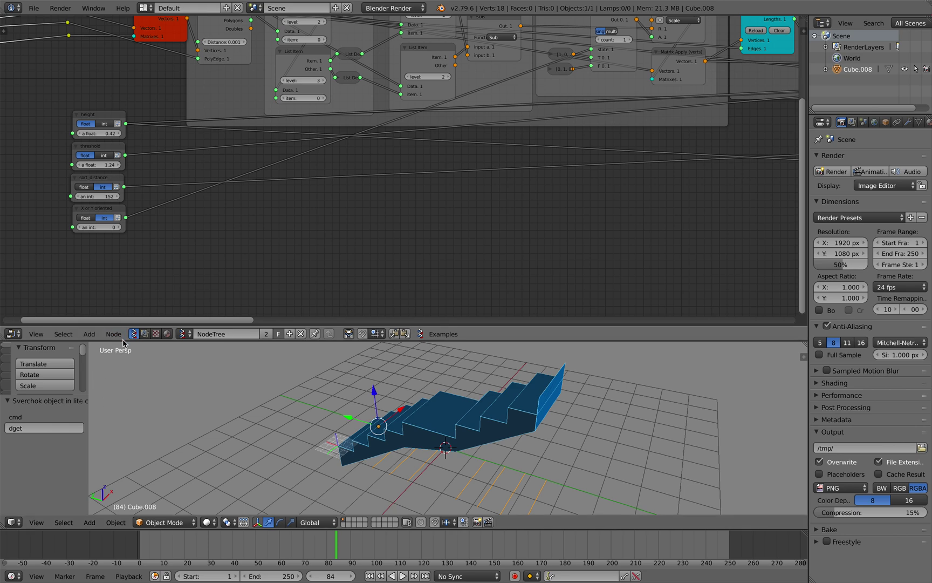
# Show the Sverchok tools in the 3D view, widen the tool shelf and scan the node tree for props
pyautogui.moveTo(126, 341); pyautogui.dragTo(130, 283)
pyautogui.click(7, 319)
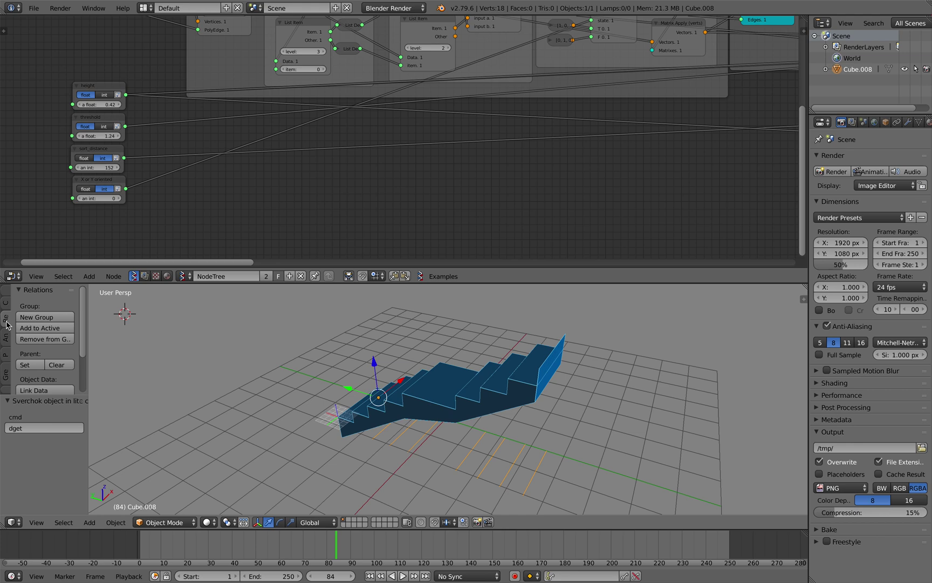
pyautogui.scroll(-4, 6, 332)
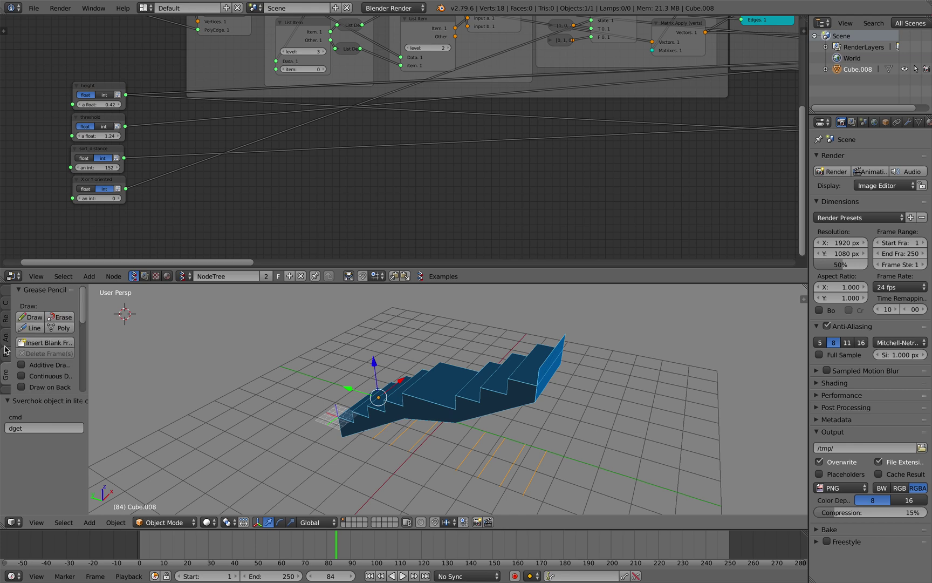
pyautogui.click(21, 291)
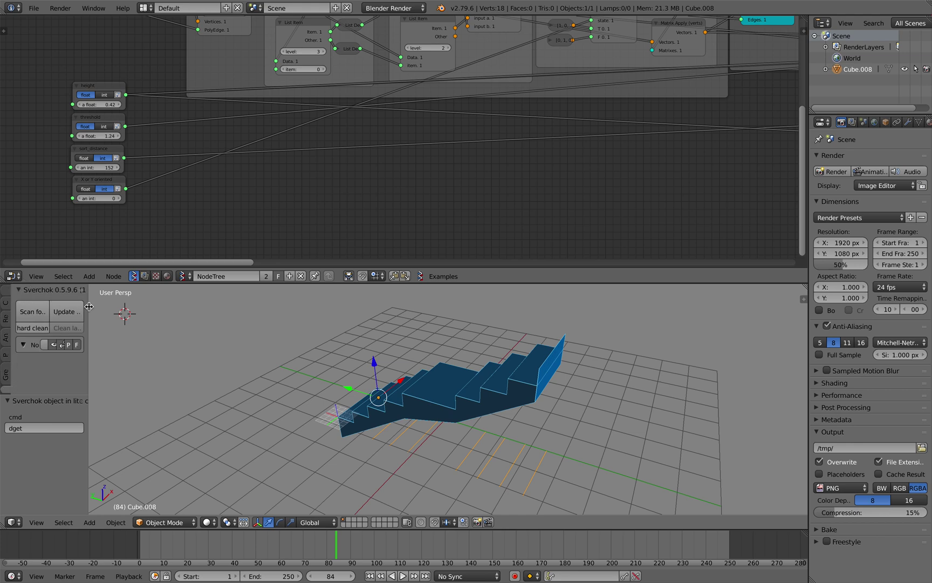
pyautogui.moveTo(88, 307); pyautogui.dragTo(174, 307)
pyautogui.click(72, 313)
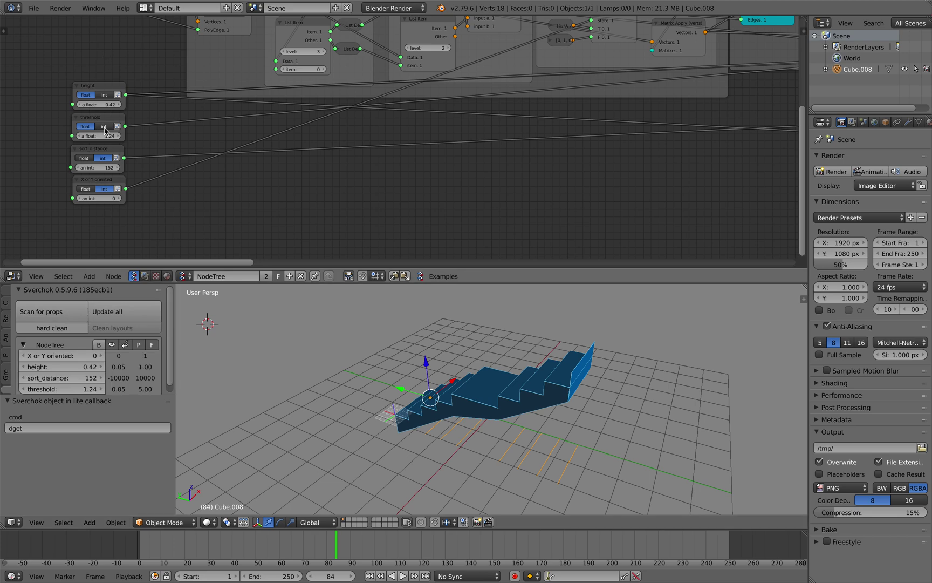
# Set the stairs' height to 1.00 and threshold to 2.26 with the exposed Sverchok properties in the 3D view
pyautogui.scroll(-1, 155, 211)
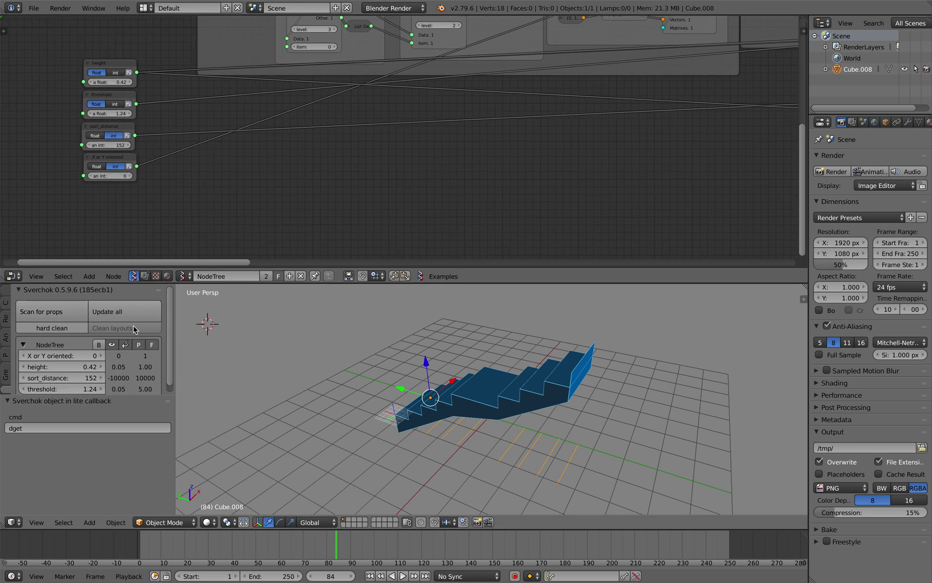
pyautogui.moveTo(146, 396); pyautogui.dragTo(147, 443)
pyautogui.moveTo(262, 405); pyautogui.dragTo(335, 380, button='middle')
pyautogui.scroll(3, 307, 382)
pyautogui.scroll(-1, 306, 381)
pyautogui.moveTo(70, 367); pyautogui.dragTo(111, 378)
pyautogui.moveTo(36, 355)
pyautogui.mouseDown()
pyautogui.moveTo(110, 355)
pyautogui.moveTo(54, 357)
pyautogui.mouseUp()
pyautogui.moveTo(81, 389); pyautogui.dragTo(106, 370)
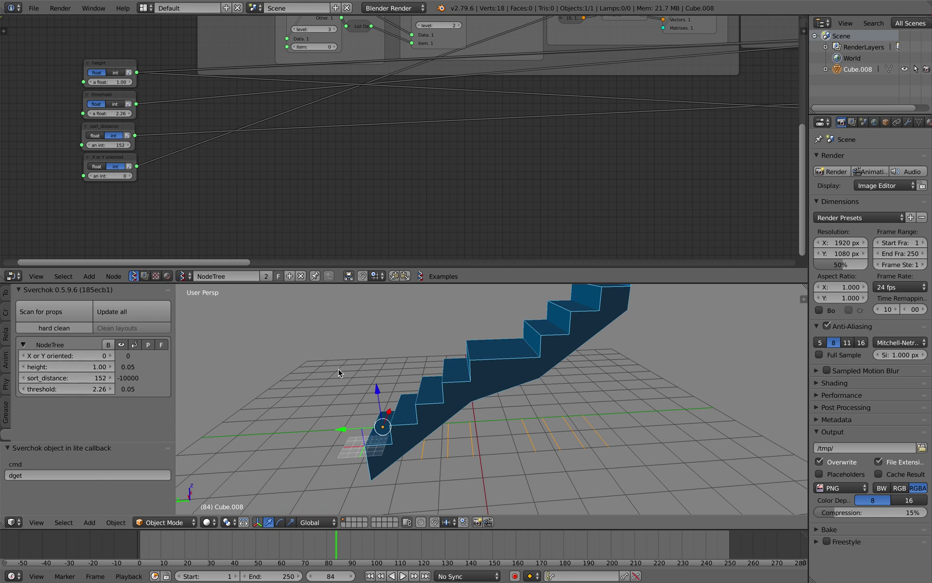
pyautogui.scroll(-2, 352, 357)
pyautogui.moveTo(352, 356); pyautogui.dragTo(360, 355, button='middle')
# Start a new file and delete all of its default objects
pyautogui.click(34, 8)
pyautogui.click(49, 21)
pyautogui.click(51, 24)
pyautogui.press('a')
pyautogui.press('x')
pyautogui.click(405, 272)
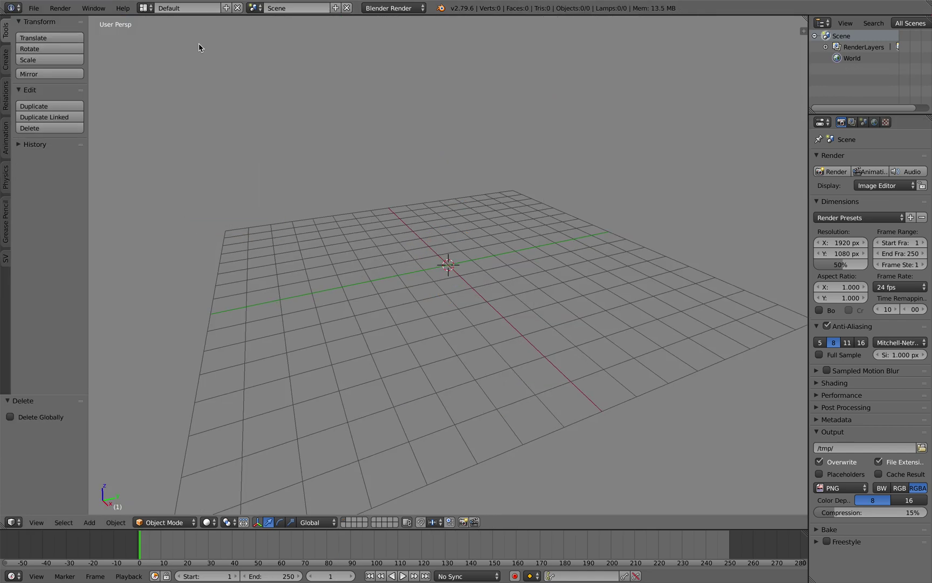
# Switch to the Compositing screen layout and set its node editor to Sverchok nodes
pyautogui.click(146, 8)
pyautogui.click(167, 47)
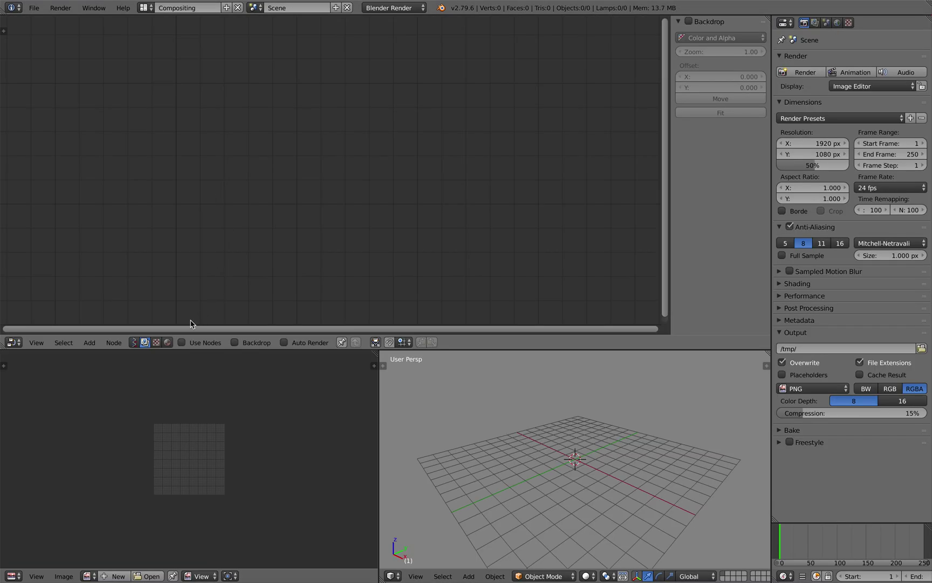
pyautogui.click(133, 342)
# Extend the 3D view over the image editor area and hide the node editor's properties sidebar
pyautogui.moveTo(376, 352); pyautogui.dragTo(216, 377)
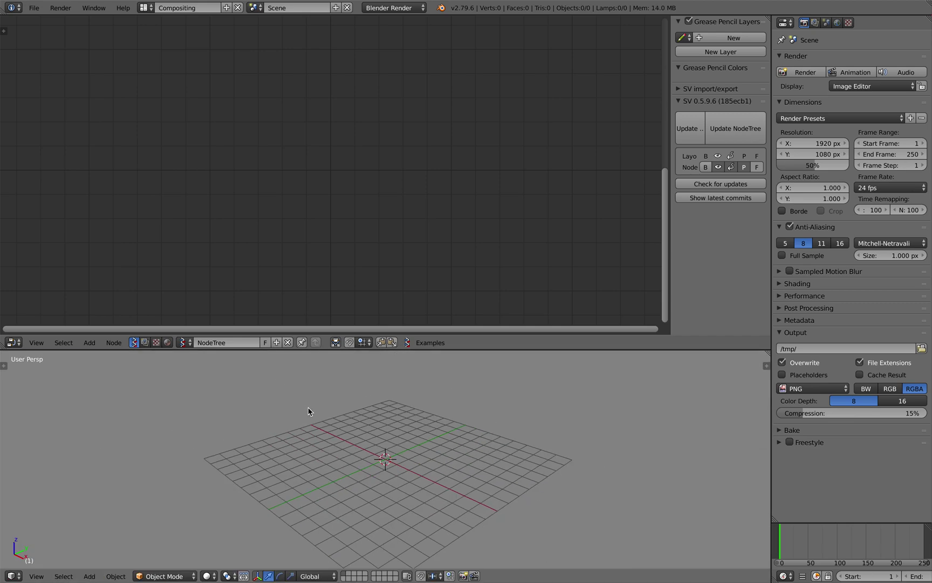
pyautogui.click(671, 106)
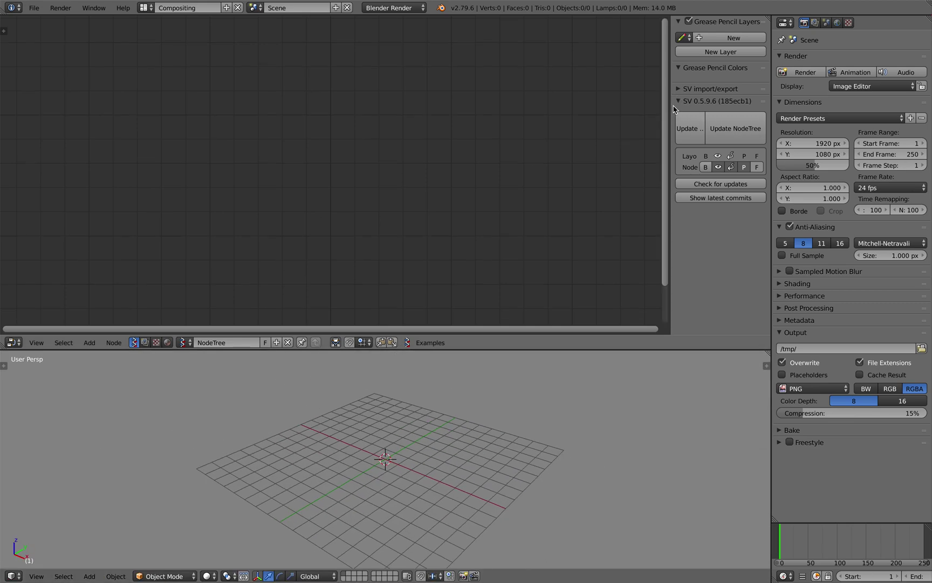
pyautogui.press('n')
# Load the Stairs From Plan Lines example from Sverchok's Architecture examples
pyautogui.click(430, 342)
pyautogui.click(446, 341)
pyautogui.click(447, 341)
pyautogui.moveTo(457, 273)
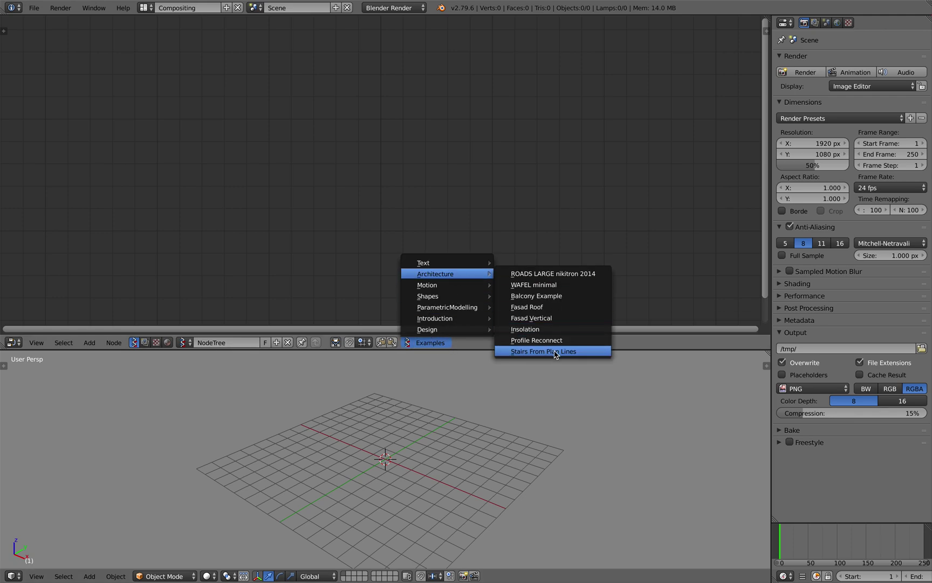
pyautogui.click(532, 351)
pyautogui.moveTo(428, 467); pyautogui.dragTo(419, 442, button='middle')
pyautogui.press('x')
pyautogui.click(425, 428)
pyautogui.scroll(2, 418, 442)
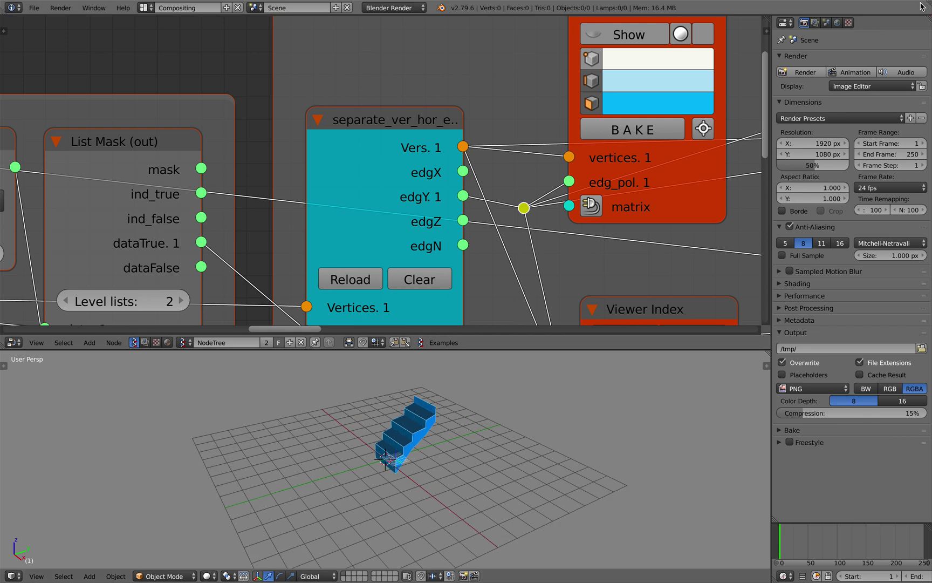
# Split the properties area and turn its upper half into an Outliner
pyautogui.moveTo(927, 20); pyautogui.dragTo(926, 157)
pyautogui.click(785, 22)
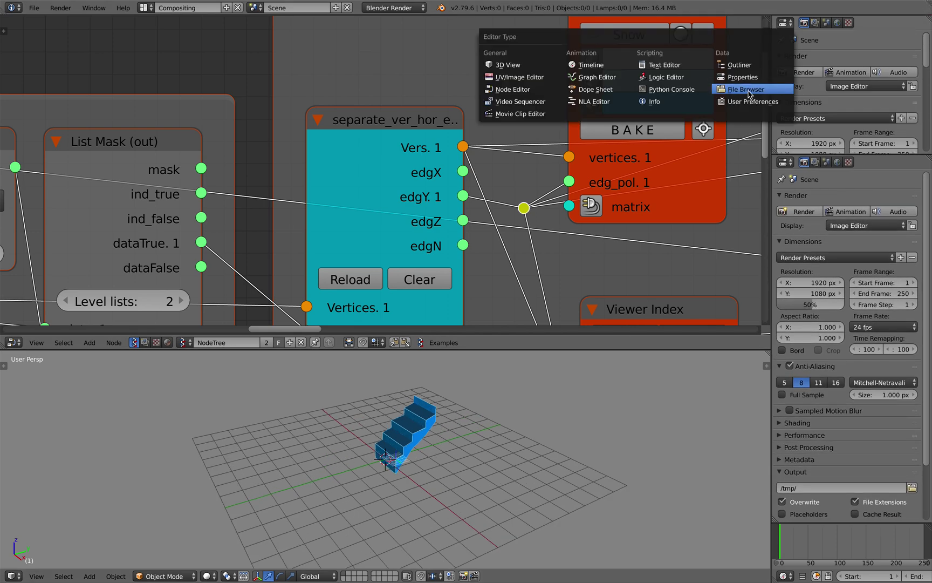
pyautogui.click(738, 64)
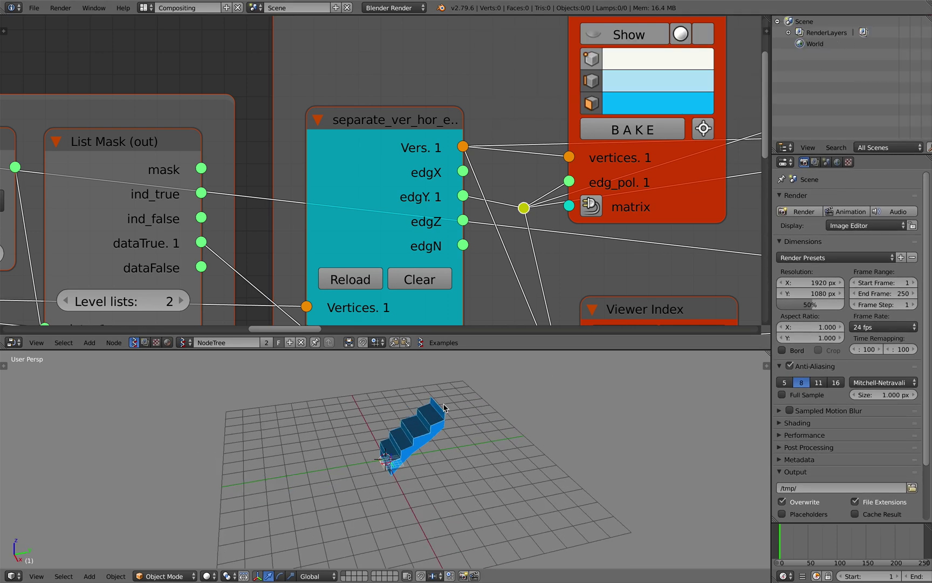
# Save the file to the Desktop as sv_demo_stair_001.blend
pyautogui.hotkey('ctrl', 'shift', 's')
pyautogui.click(157, 48)
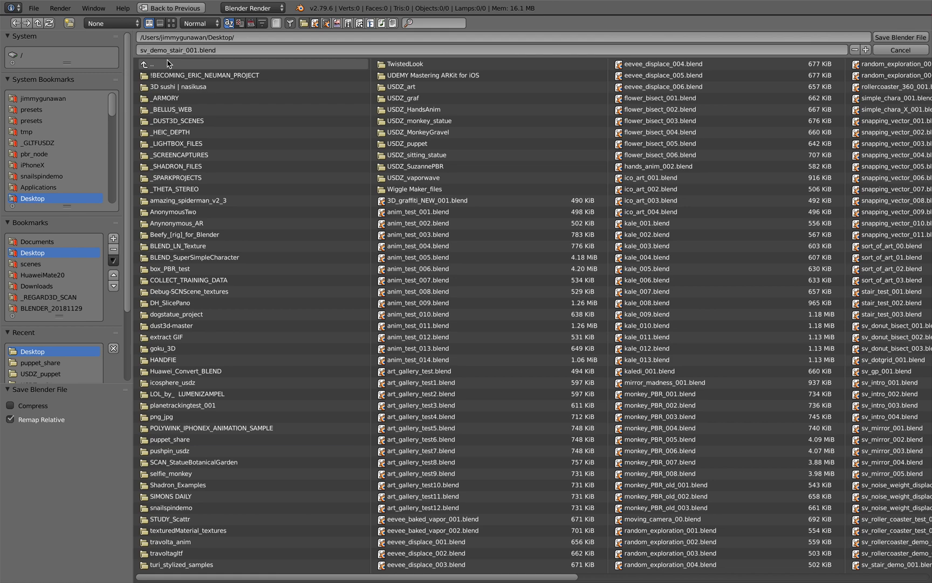
pyautogui.click(899, 37)
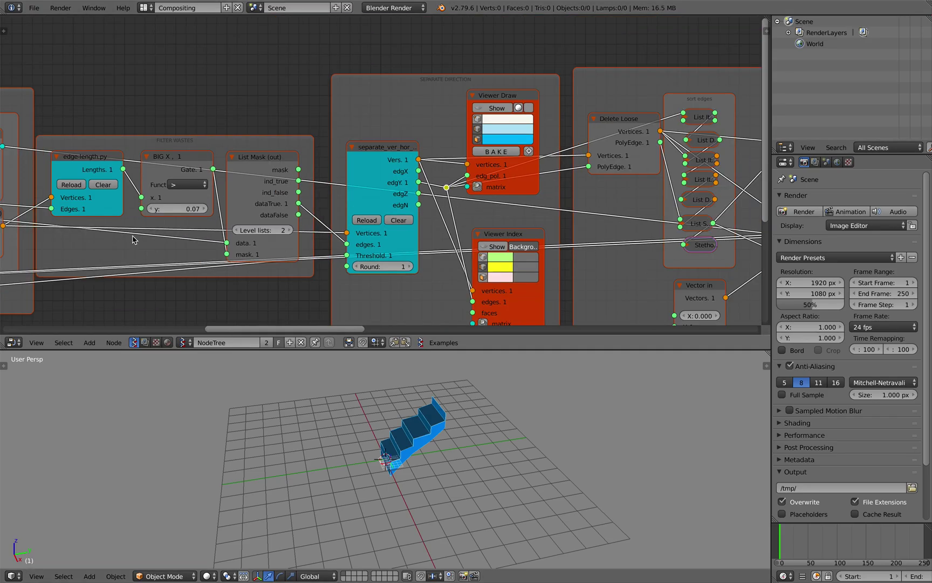
# Delete the original input node below the purple Note at the start of the node tree
pyautogui.scroll(-4, 133, 237)
pyautogui.moveTo(133, 237); pyautogui.dragTo(399, 228, button='middle')
pyautogui.moveTo(179, 177); pyautogui.dragTo(553, 160, button='middle')
pyautogui.moveTo(301, 142); pyautogui.dragTo(567, 155, button='middle')
pyautogui.scroll(5, 340, 167)
pyautogui.click(271, 125)
pyautogui.press('x')
# Add an Objects in mk3 node below the Note and connect its vertices, edges and matrices to the reroute points
pyautogui.hotkey('alt', 'space')
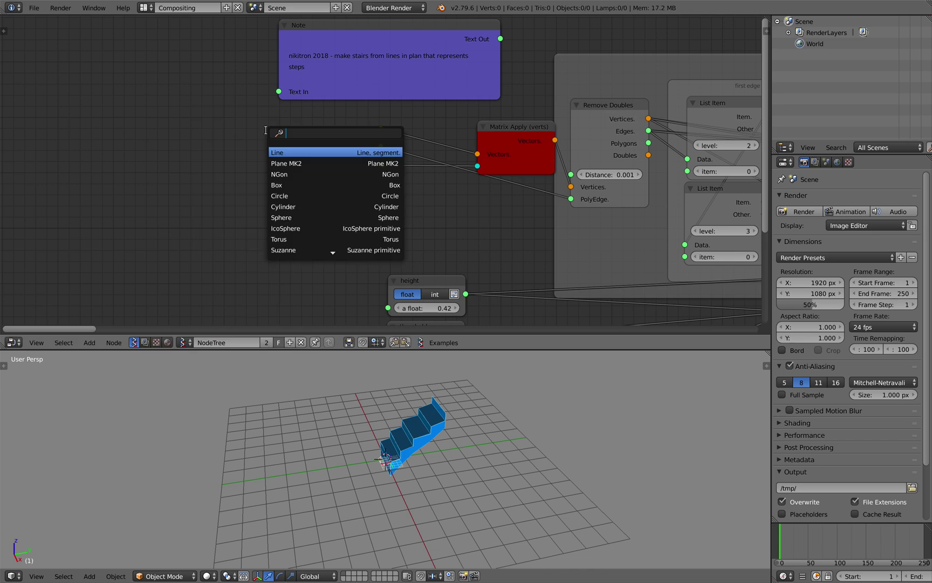
pyautogui.write('objects in')
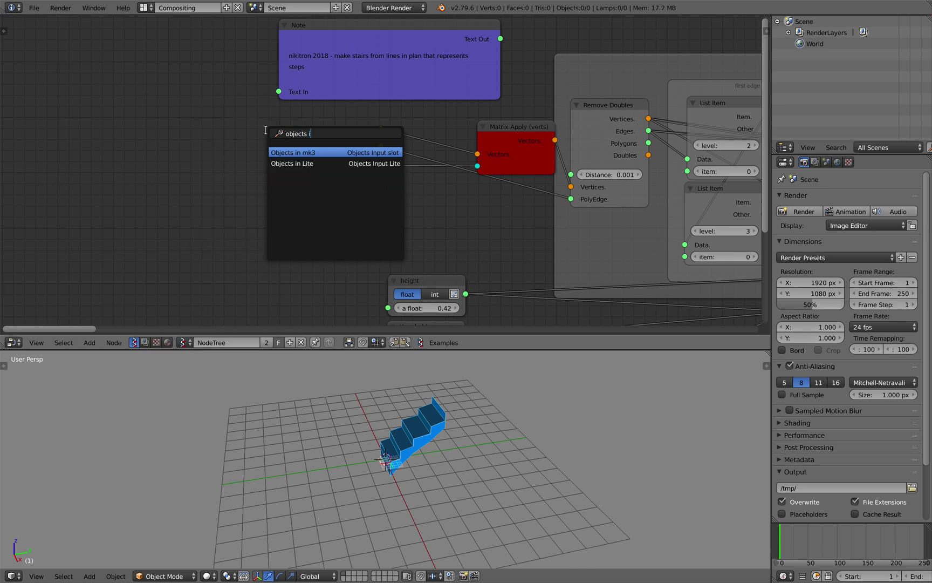
pyautogui.press('Return')
pyautogui.rightClick(267, 134)
pyautogui.press('g')
pyautogui.click(331, 121)
pyautogui.moveTo(330, 121); pyautogui.dragTo(381, 147)
pyautogui.moveTo(326, 158); pyautogui.dragTo(382, 164)
pyautogui.hotkey('shift', 'a')
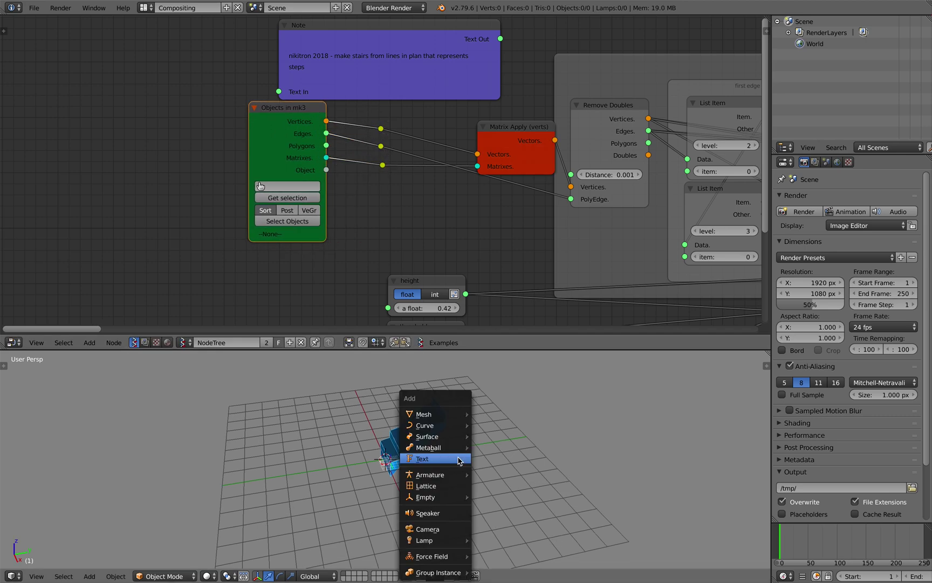
pyautogui.moveTo(452, 420)
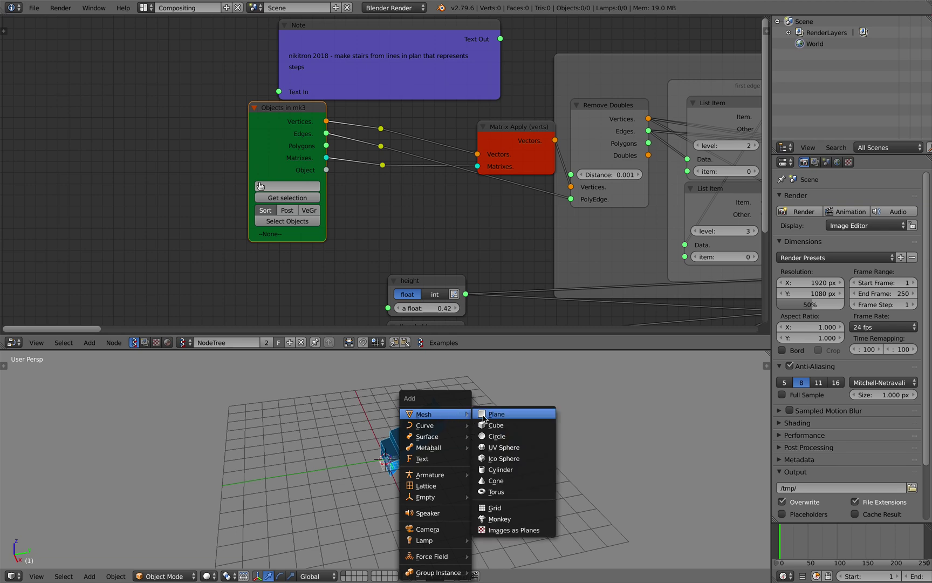
pyautogui.click(308, 395)
pyautogui.moveTo(311, 396); pyautogui.dragTo(340, 397, button='middle')
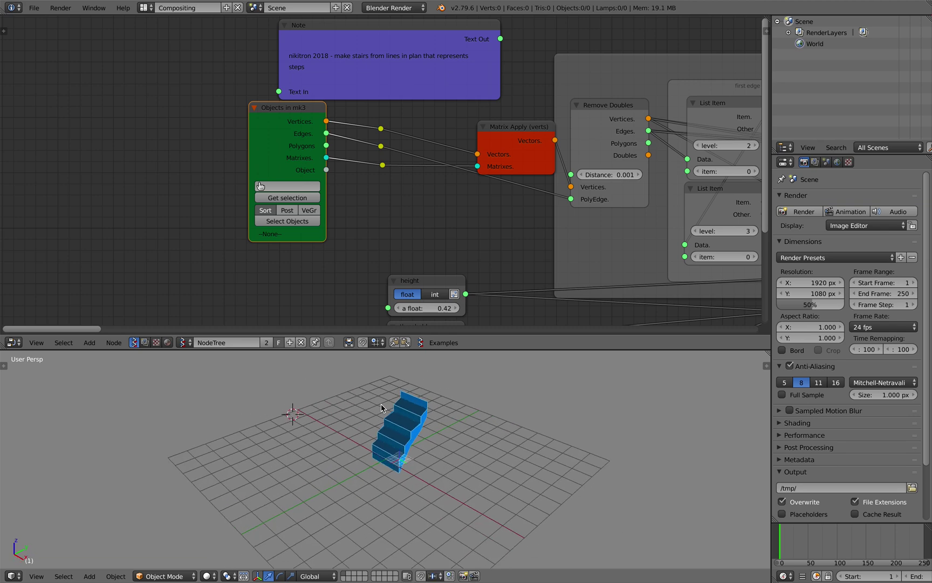
# Add a Line node in the empty space ahead of the stair node network
pyautogui.scroll(-5, 193, 198)
pyautogui.moveTo(193, 199); pyautogui.dragTo(354, 168, button='middle')
pyautogui.scroll(-2, 259, 185)
pyautogui.moveTo(222, 186); pyautogui.dragTo(259, 184, button='middle')
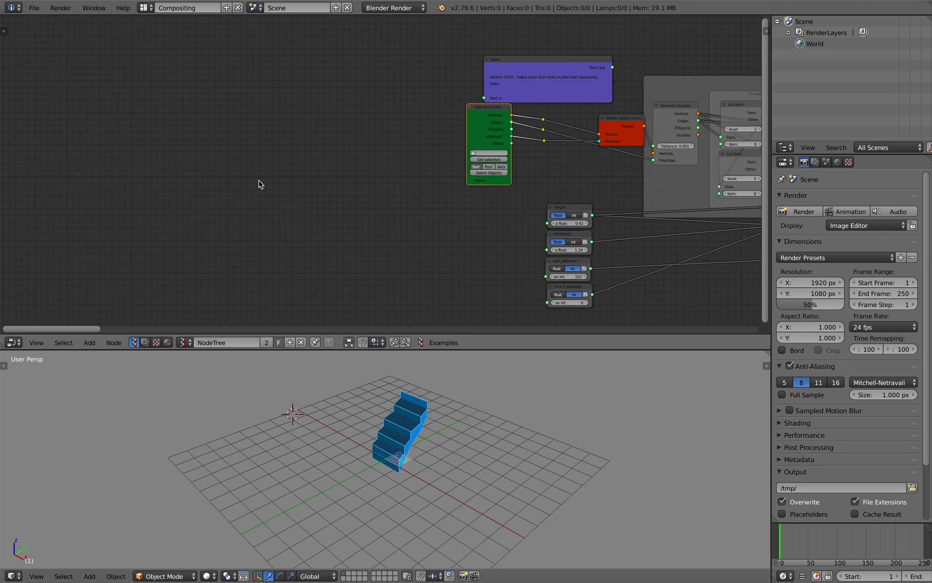
pyautogui.hotkey('shift', 'a')
pyautogui.click(200, 198)
pyautogui.write('line')
pyautogui.press('Return')
pyautogui.click(149, 178)
# Add a Viewer BMesh node beside the Line node and connect the line's vertices and edges to it
pyautogui.scroll(5, 156, 175)
pyautogui.moveTo(180, 165); pyautogui.dragTo(280, 135, button='middle')
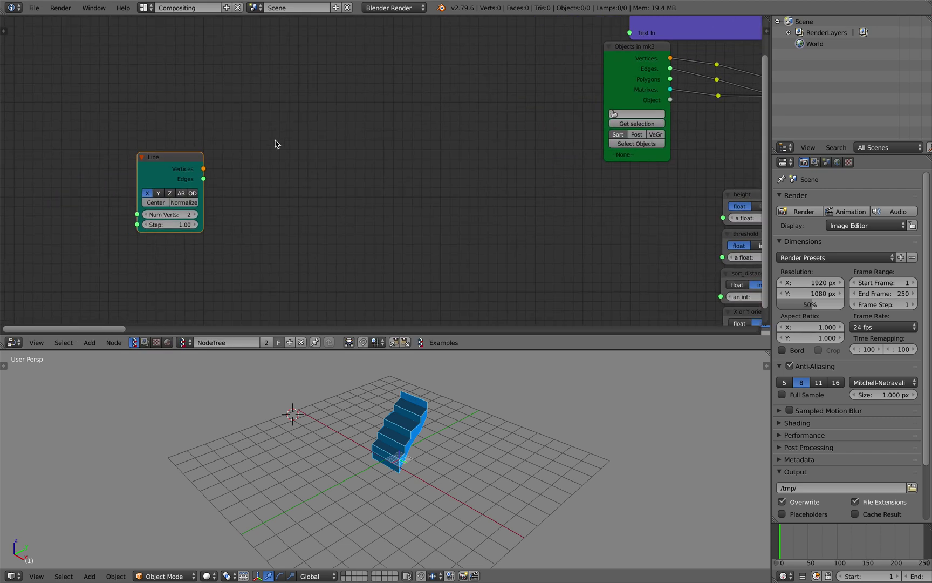
pyautogui.hotkey('shift', 'a')
pyautogui.click(335, 175)
pyautogui.write('bme')
pyautogui.press('Return')
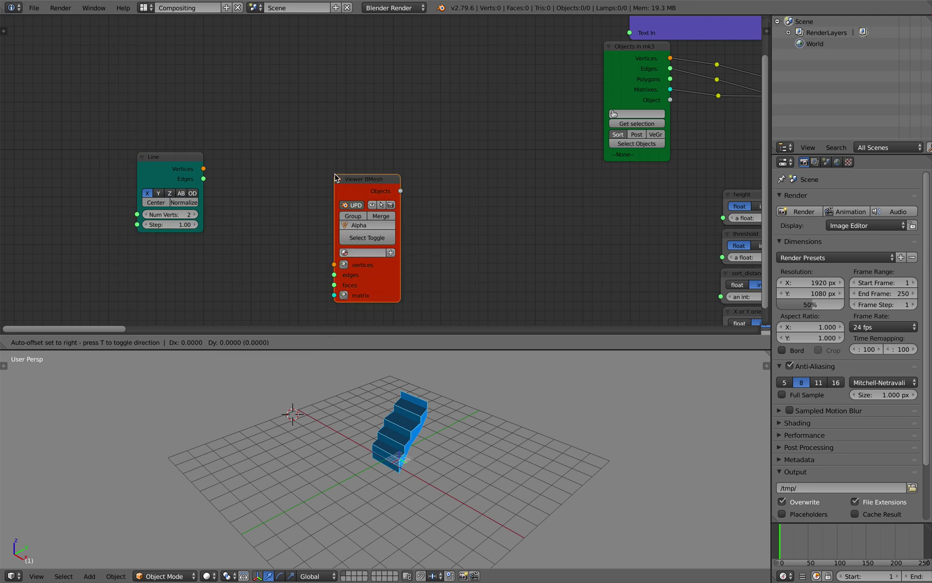
pyautogui.click(305, 148)
pyautogui.moveTo(204, 169); pyautogui.dragTo(302, 246)
# Select the generated line object in the 3D view
pyautogui.moveTo(323, 421); pyautogui.dragTo(270, 405, button='middle')
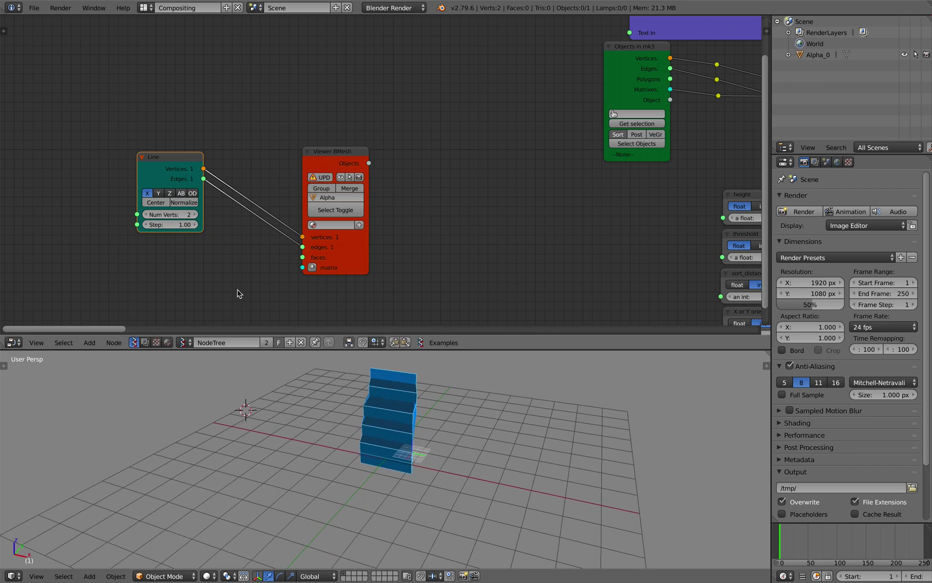
pyautogui.rightClick(357, 414)
pyautogui.moveTo(658, 208); pyautogui.dragTo(443, 208, button='middle')
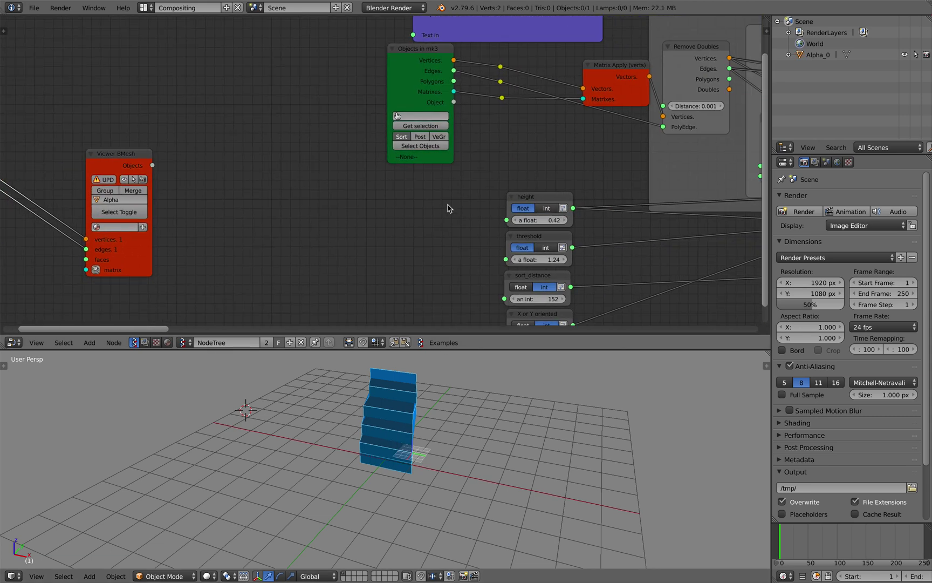
pyautogui.scroll(-9, 435, 227)
pyautogui.press('a')
pyautogui.scroll(6, 437, 440)
pyautogui.moveTo(450, 453); pyautogui.dragTo(464, 491, button='middle')
# Add a Viewer Draw node above Viewer BMesh and feed it the Line node's vertices and edges
pyautogui.scroll(-2, 250, 267)
pyautogui.moveTo(250, 267); pyautogui.dragTo(250, 234, button='middle')
pyautogui.hotkey('shift', 'a')
pyautogui.click(251, 235)
pyautogui.write('view')
pyautogui.press('Return')
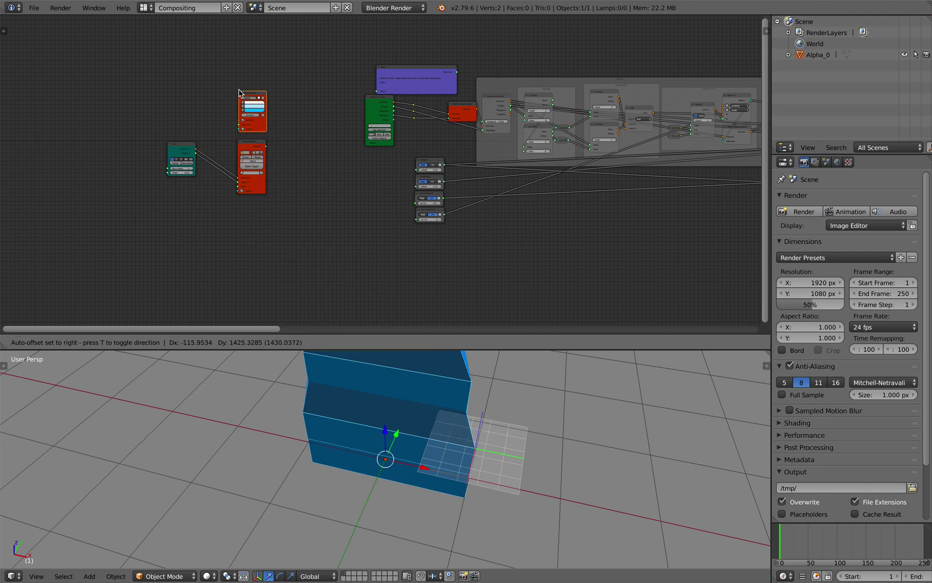
pyautogui.click(240, 91)
pyautogui.scroll(3, 238, 84)
pyautogui.moveTo(173, 193)
pyautogui.mouseDown()
pyautogui.moveTo(223, 139)
pyautogui.moveTo(236, 141)
pyautogui.mouseUp()
pyautogui.moveTo(172, 192); pyautogui.dragTo(240, 139)
pyautogui.moveTo(171, 200)
pyautogui.mouseDown()
pyautogui.moveTo(239, 144)
pyautogui.moveTo(266, 158)
pyautogui.moveTo(256, 194)
pyautogui.moveTo(289, 217)
pyautogui.moveTo(265, 199)
pyautogui.moveTo(239, 215)
pyautogui.mouseUp()
# Widen the Line node and set its step to 2.30
pyautogui.scroll(1, 275, 173)
pyautogui.click(79, 443)
pyautogui.scroll(1, 258, 186)
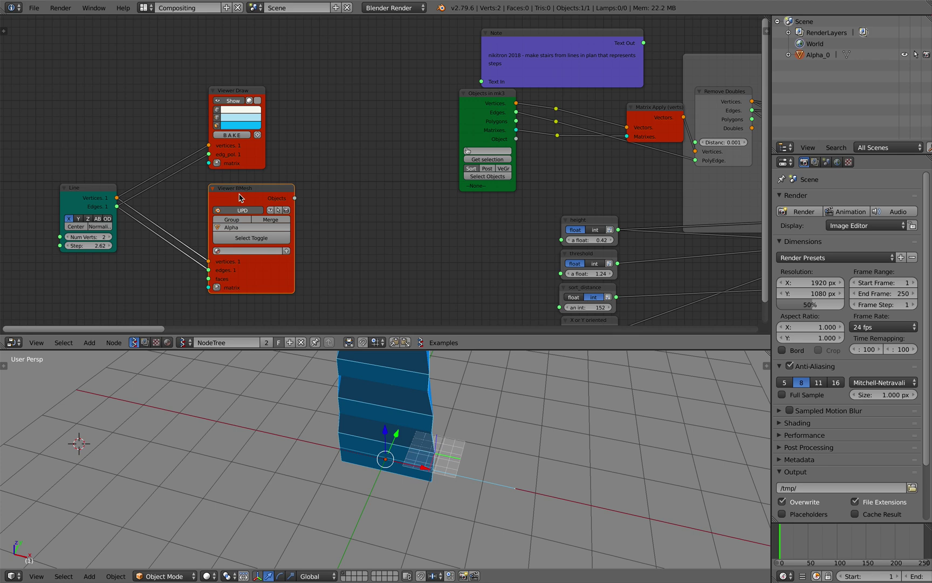
pyautogui.scroll(-3, 302, 408)
pyautogui.moveTo(324, 403); pyautogui.dragTo(377, 426, button='middle')
pyautogui.click(466, 432)
pyautogui.moveTo(466, 432); pyautogui.dragTo(487, 433, button='middle')
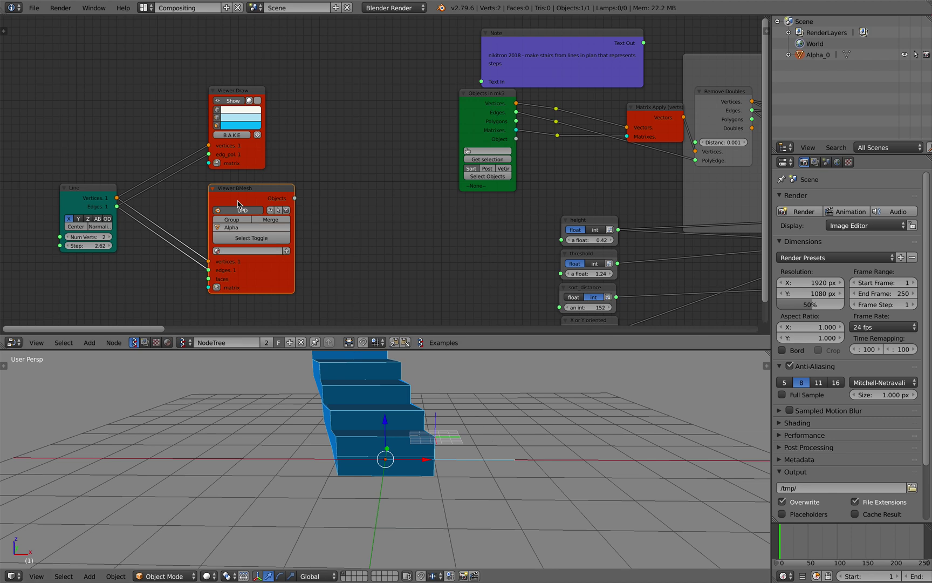
pyautogui.moveTo(236, 196); pyautogui.dragTo(229, 198)
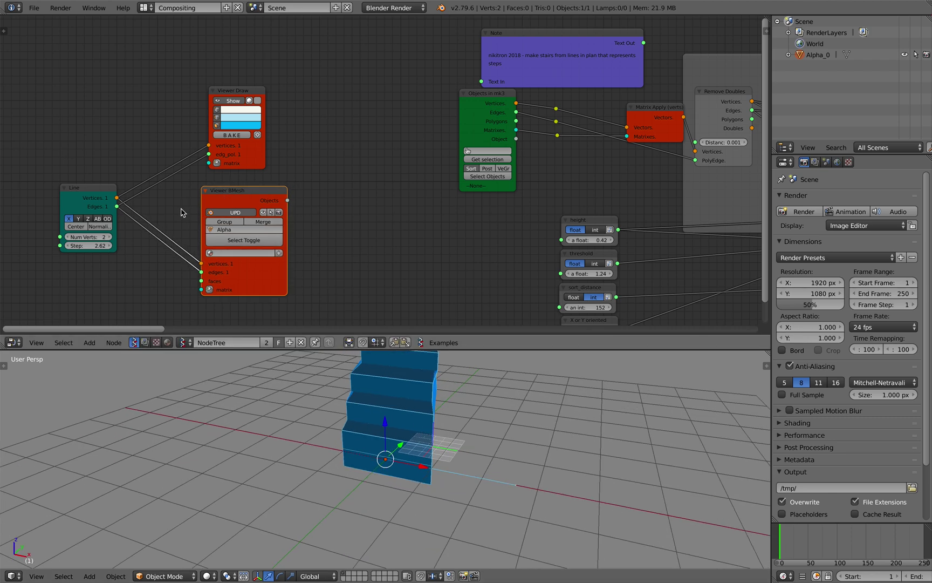
pyautogui.moveTo(61, 218); pyautogui.dragTo(47, 217)
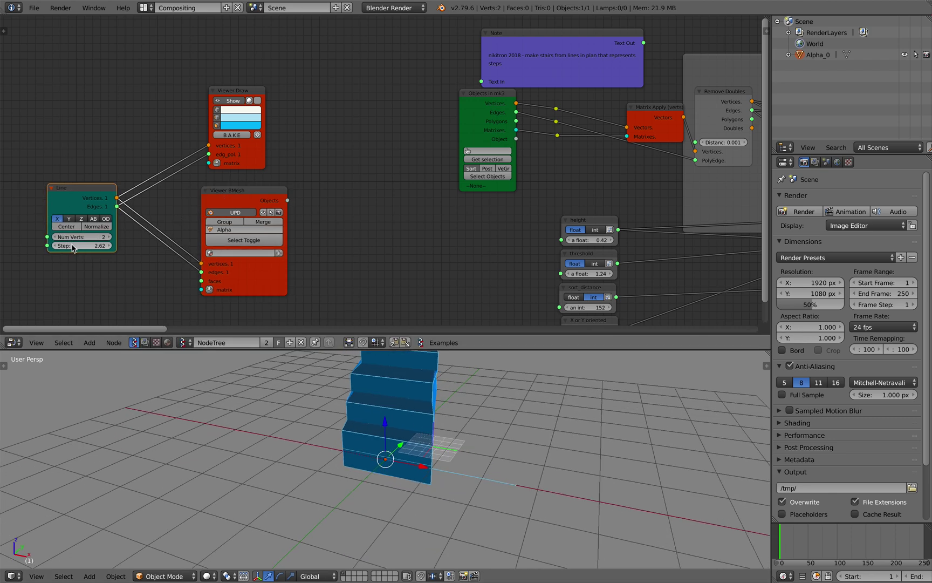
pyautogui.moveTo(86, 245); pyautogui.dragTo(89, 245)
# Save the file and spread out the Line, Viewer Draw and Viewer BMesh nodes to make room between them
pyautogui.moveTo(86, 196); pyautogui.dragTo(69, 180)
pyautogui.hotkey('ctrl', 's')
pyautogui.click(70, 181)
pyautogui.moveTo(260, 195); pyautogui.dragTo(255, 231)
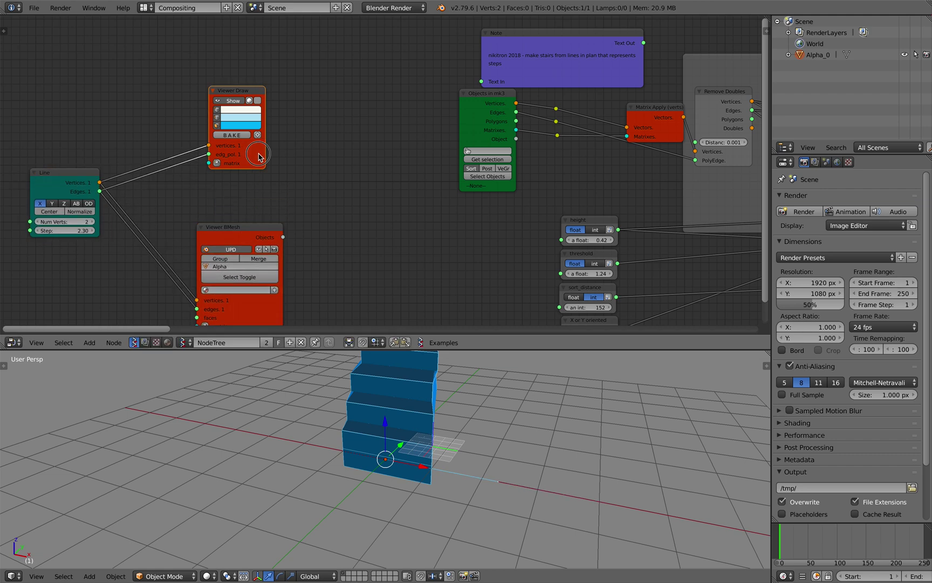
pyautogui.moveTo(254, 157); pyautogui.dragTo(316, 122)
pyautogui.moveTo(249, 232); pyautogui.dragTo(299, 231)
pyautogui.moveTo(299, 231); pyautogui.dragTo(300, 205, button='middle')
pyautogui.moveTo(387, 356); pyautogui.dragTo(473, 449, button='middle')
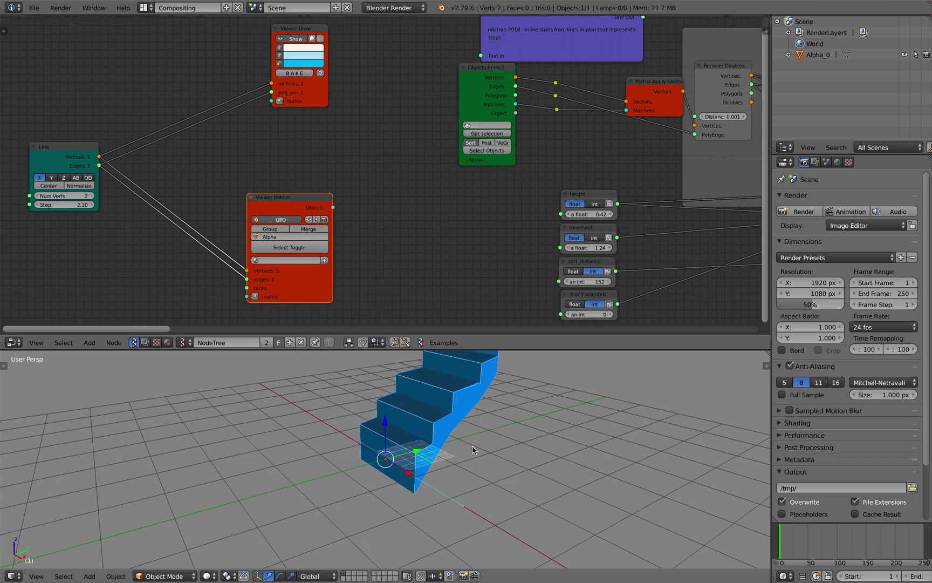
# Insert a Matrix Apply node between the Line and Viewer Draw nodes, passing vertices and edges through it
pyautogui.hotkey('alt', 'space')
pyautogui.write('matrix apply')
pyautogui.press('Return')
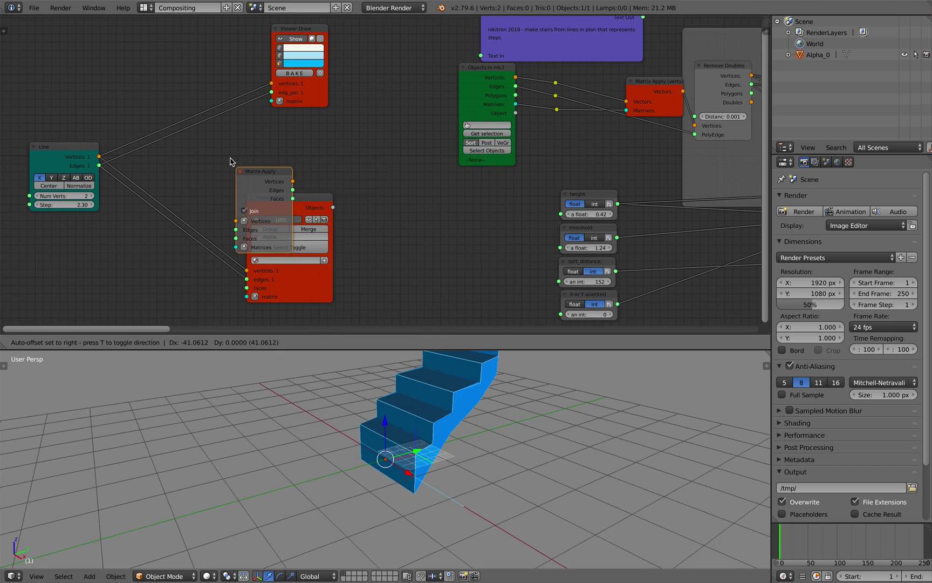
pyautogui.click(209, 130)
pyautogui.moveTo(110, 156); pyautogui.dragTo(117, 160)
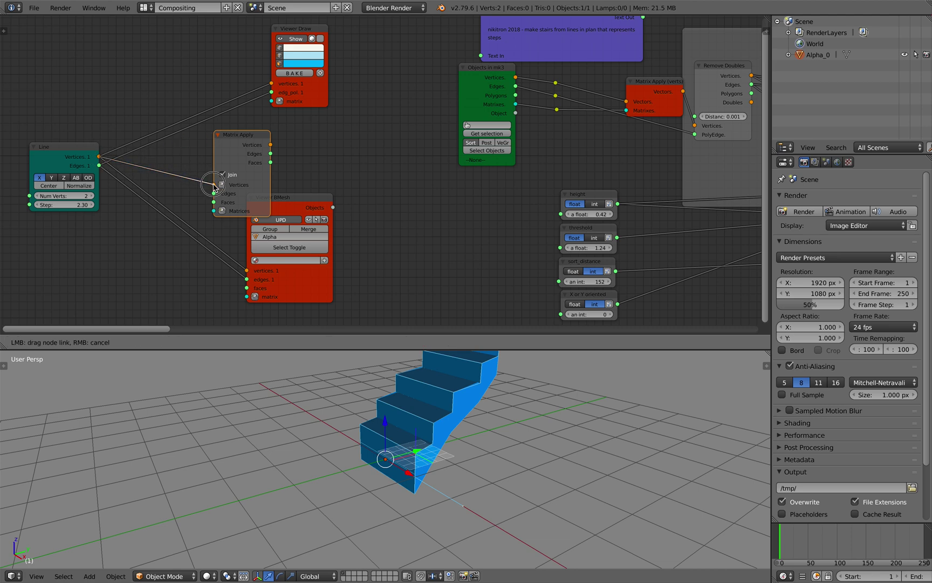
pyautogui.moveTo(214, 186); pyautogui.dragTo(214, 185)
pyautogui.moveTo(99, 166); pyautogui.dragTo(214, 193)
pyautogui.moveTo(255, 148); pyautogui.dragTo(242, 149)
pyautogui.moveTo(309, 103); pyautogui.dragTo(344, 101)
pyautogui.moveTo(260, 147)
pyautogui.mouseDown()
pyautogui.moveTo(307, 81)
pyautogui.moveTo(305, 92)
pyautogui.moveTo(239, 82)
pyautogui.mouseUp()
# Add a Matrix in node and connect it to the Matrices input of Matrix Apply
pyautogui.click(207, 157)
pyautogui.click(114, 256)
pyautogui.moveTo(114, 257); pyautogui.dragTo(215, 210, button='middle')
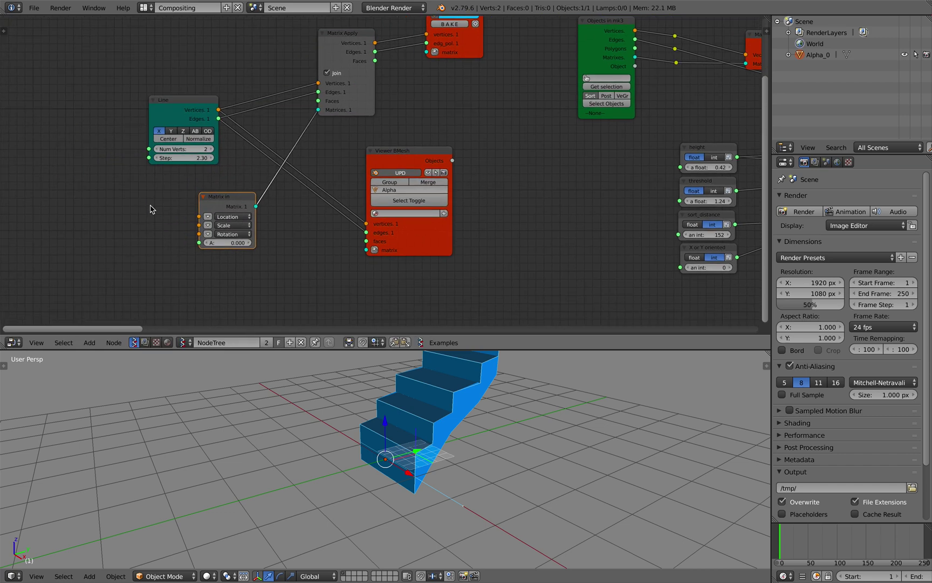
# Add a second Line node beside Matrix in and set the first Line's step to 2.66
pyautogui.hotkey('alt', 'space')
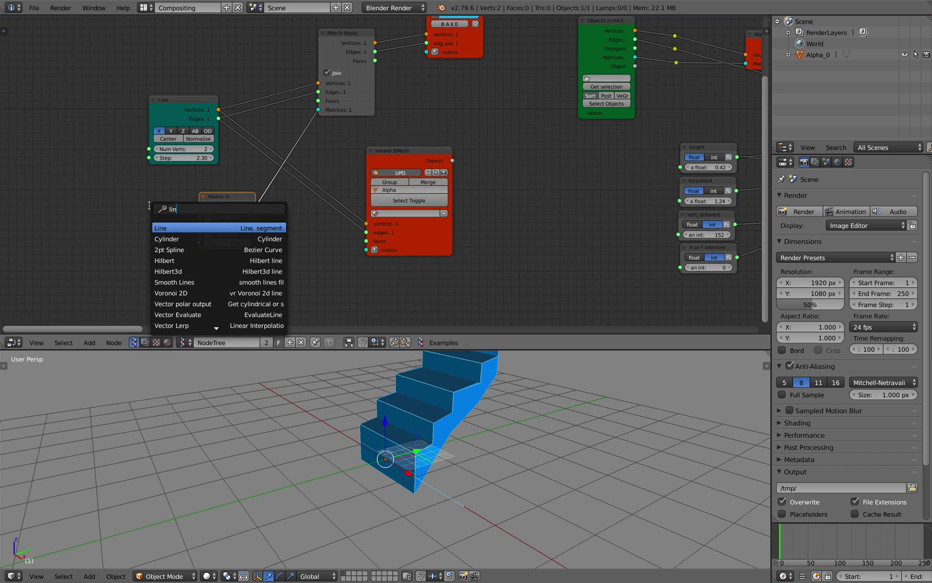
pyautogui.press('Return')
pyautogui.click(103, 200)
pyautogui.scroll(1, 147, 182)
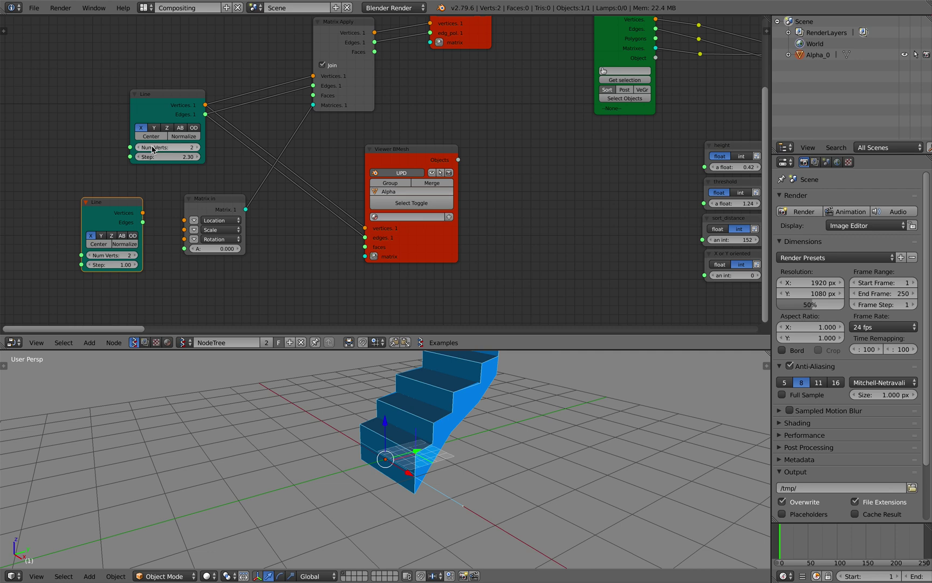
pyautogui.moveTo(410, 448); pyautogui.dragTo(461, 448, button='middle')
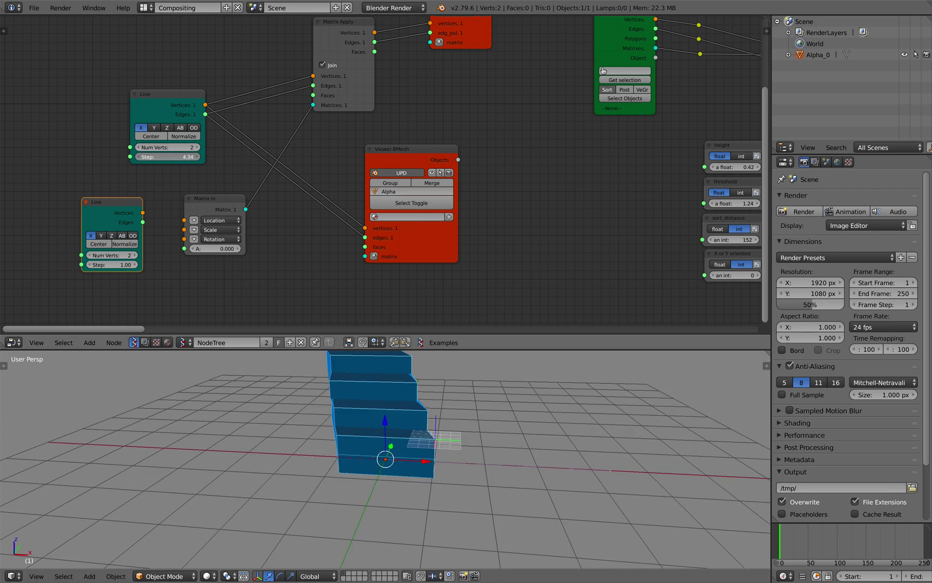
pyautogui.moveTo(458, 406); pyautogui.dragTo(451, 494, button='middle')
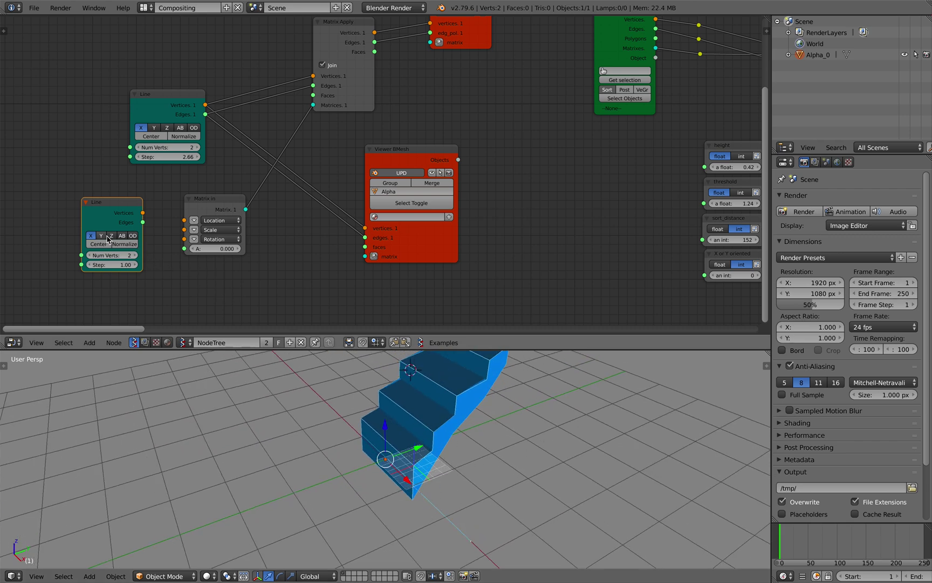
# Orient the second Line along Y, widen its node and connect its vertices to Matrix in's location
pyautogui.moveTo(83, 219); pyautogui.dragTo(67, 218)
pyautogui.moveTo(142, 213); pyautogui.dragTo(224, 209)
pyautogui.moveTo(512, 479); pyautogui.dragTo(503, 471, button='middle')
pyautogui.scroll(-2, 503, 470)
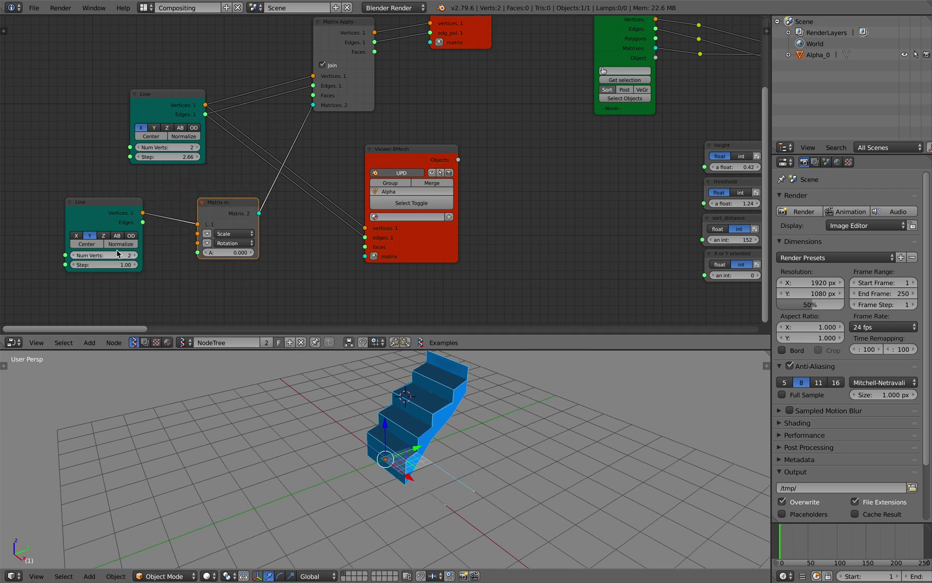
# Set the second Line node to 12 vertices with a step of 1.03
pyautogui.doubleClick(134, 256)
pyautogui.doubleClick(134, 255)
pyautogui.tripleClick(135, 256)
pyautogui.tripleClick(135, 258)
pyautogui.click(135, 260)
pyautogui.click(135, 263)
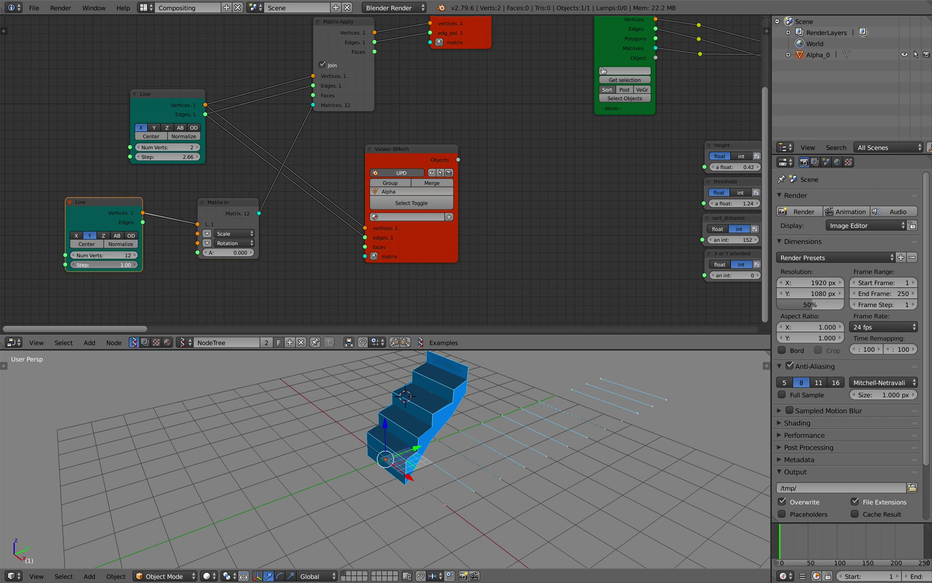
pyautogui.moveTo(576, 496); pyautogui.dragTo(585, 433, button='middle')
# Reposition Viewer BMesh and feed it the vertices and edges from Matrix Apply instead of the first Line
pyautogui.moveTo(416, 157); pyautogui.dragTo(465, 116)
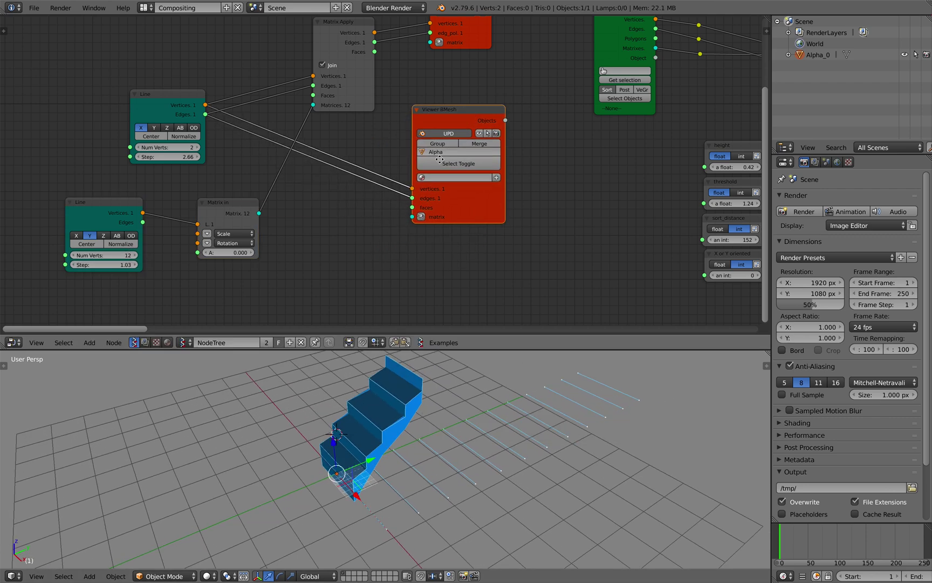
pyautogui.moveTo(465, 116); pyautogui.dragTo(426, 154, button='middle')
pyautogui.moveTo(417, 155); pyautogui.dragTo(431, 145)
pyautogui.moveTo(431, 146); pyautogui.dragTo(423, 176, button='middle')
pyautogui.moveTo(319, 115); pyautogui.dragTo(382, 246)
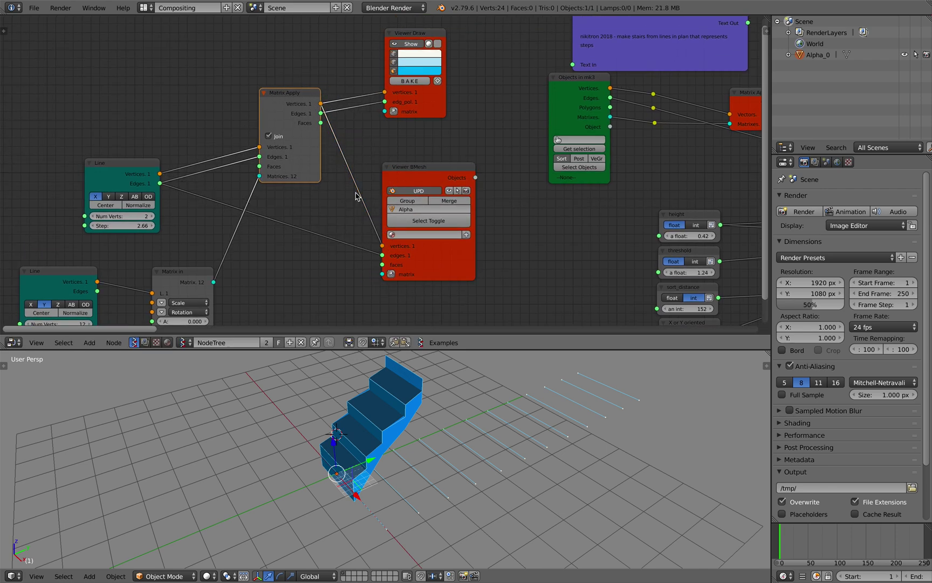
pyautogui.moveTo(321, 114); pyautogui.dragTo(382, 254)
# Tidy the layout by lowering the Matrix Apply node and raising the Viewer BMesh node
pyautogui.moveTo(294, 105); pyautogui.dragTo(289, 125)
pyautogui.scroll(1, 279, 152)
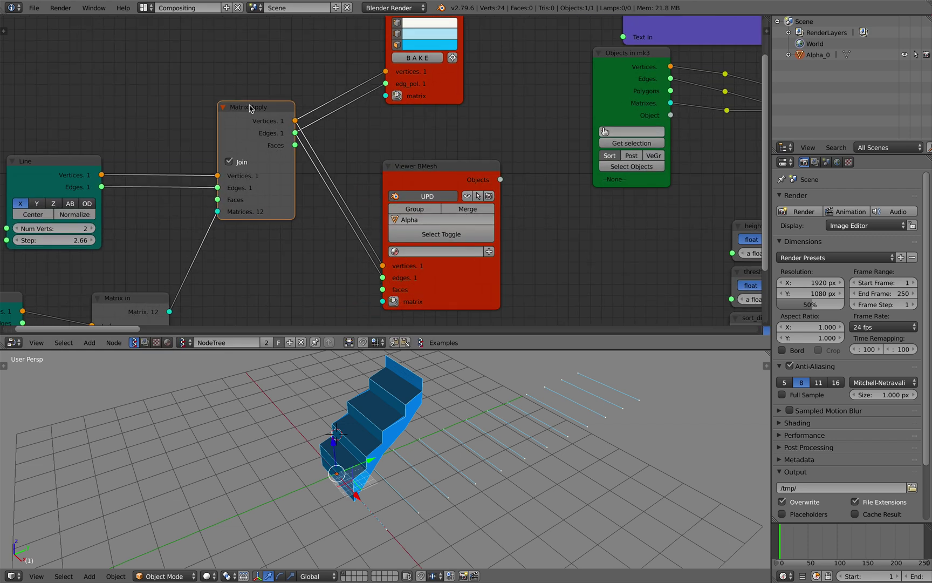
pyautogui.scroll(-1, 314, 194)
pyautogui.moveTo(414, 165); pyautogui.dragTo(408, 142)
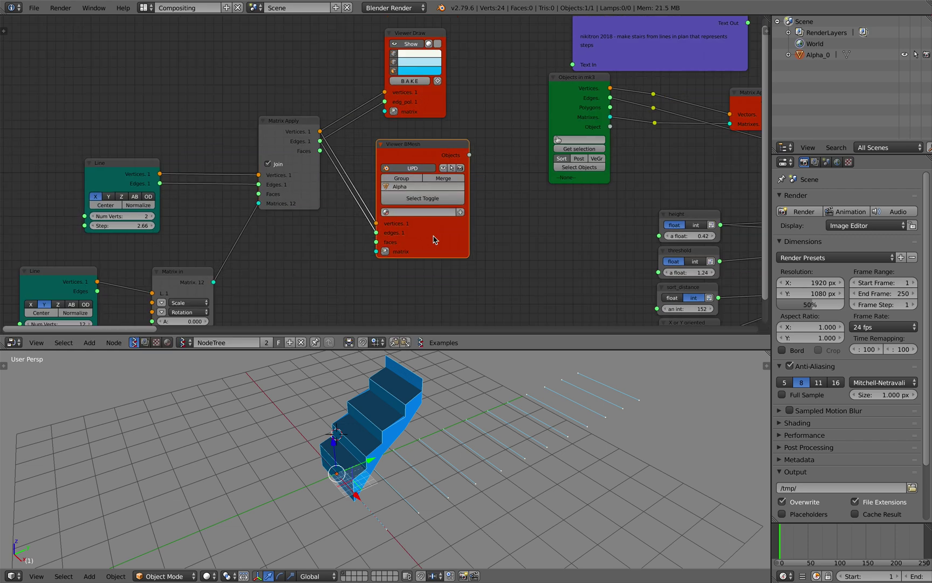
pyautogui.moveTo(414, 511); pyautogui.dragTo(424, 491, button='middle')
pyautogui.scroll(-2, 540, 436)
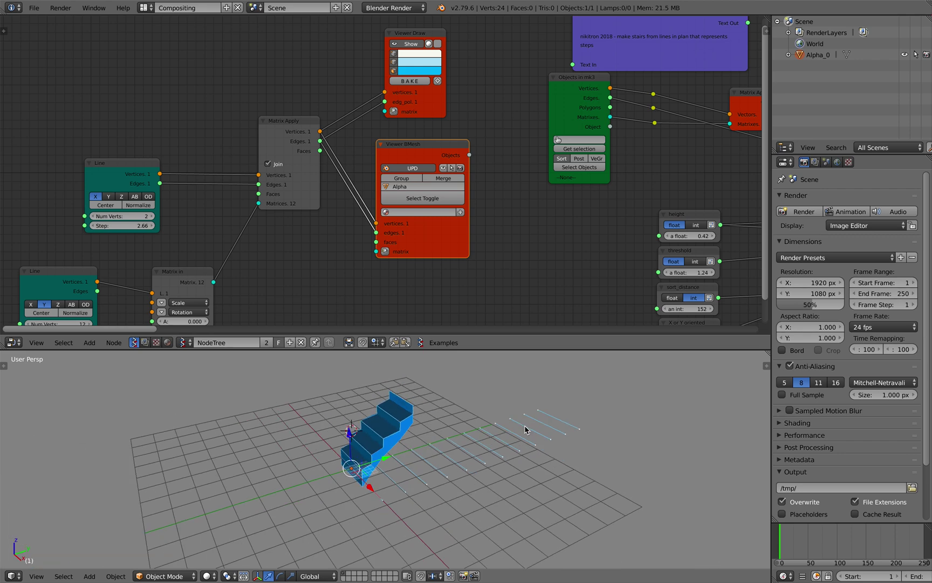
# Select the generated plan-line object Alpha_0 and load it into the Objects in mk3 node as the stair source
pyautogui.scroll(-2, 526, 431)
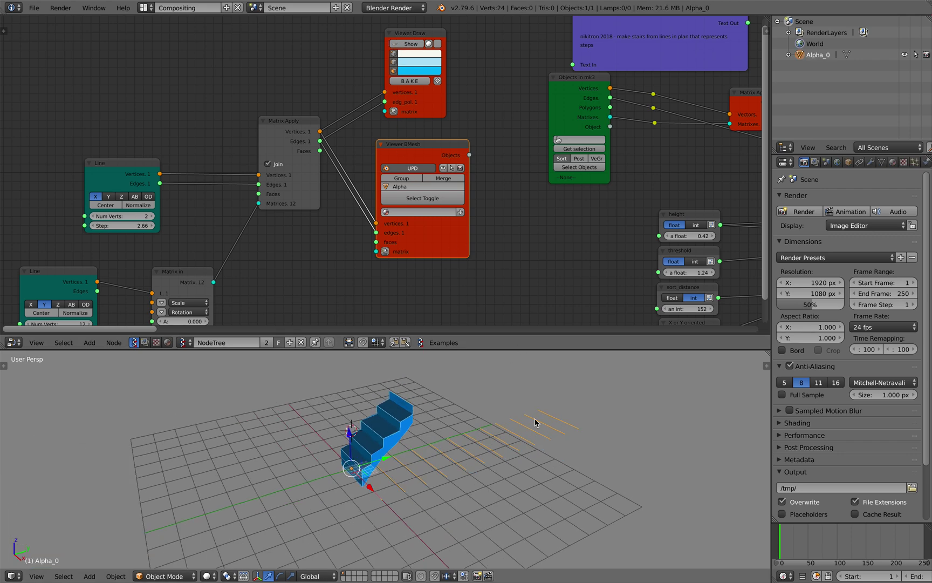
pyautogui.moveTo(541, 428); pyautogui.dragTo(509, 462, button='middle')
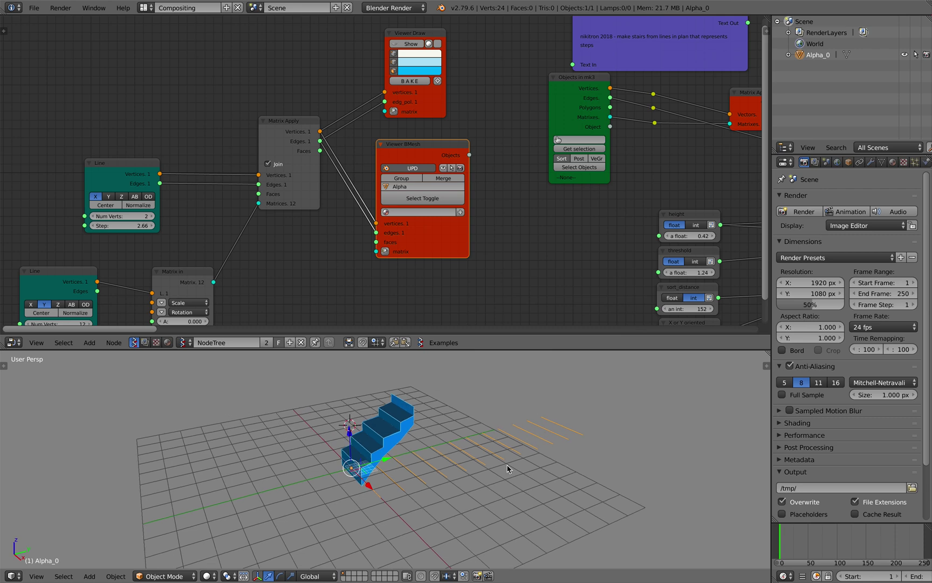
pyautogui.moveTo(497, 205); pyautogui.dragTo(438, 215, button='middle')
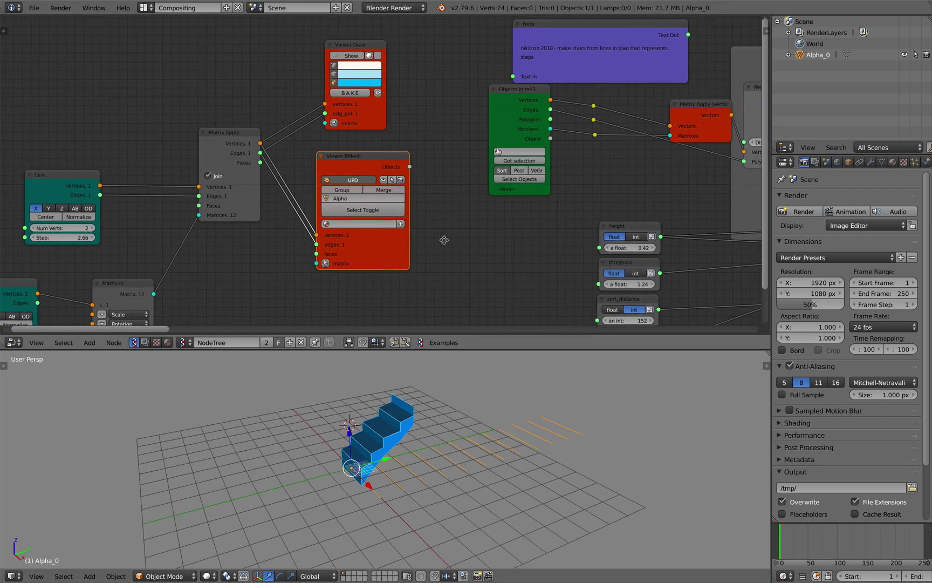
pyautogui.moveTo(479, 245); pyautogui.dragTo(384, 240, button='middle')
pyautogui.moveTo(426, 186); pyautogui.dragTo(335, 226, button='middle')
pyautogui.scroll(3, 335, 226)
pyautogui.moveTo(334, 226); pyautogui.dragTo(337, 243)
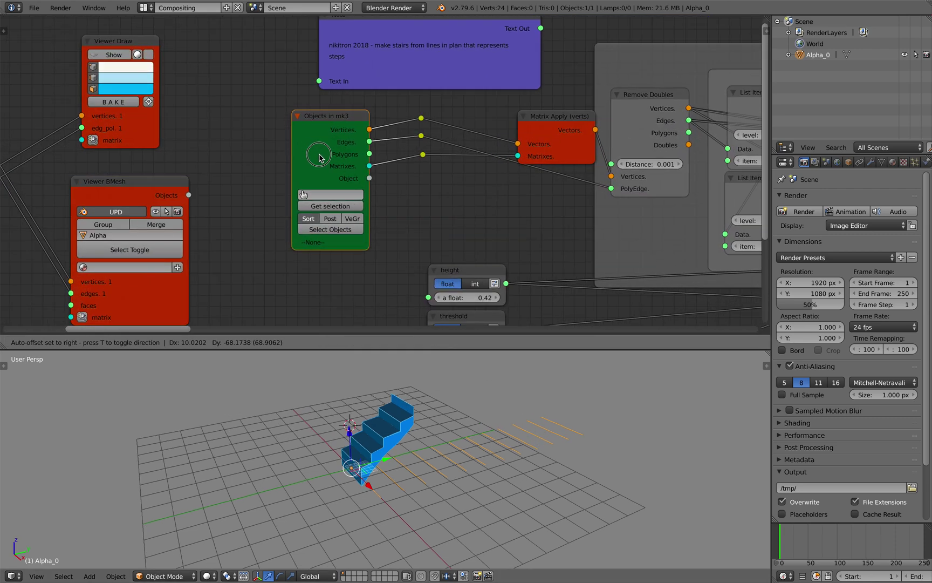
pyautogui.click(327, 208)
pyautogui.moveTo(426, 432); pyautogui.dragTo(455, 453, button='middle')
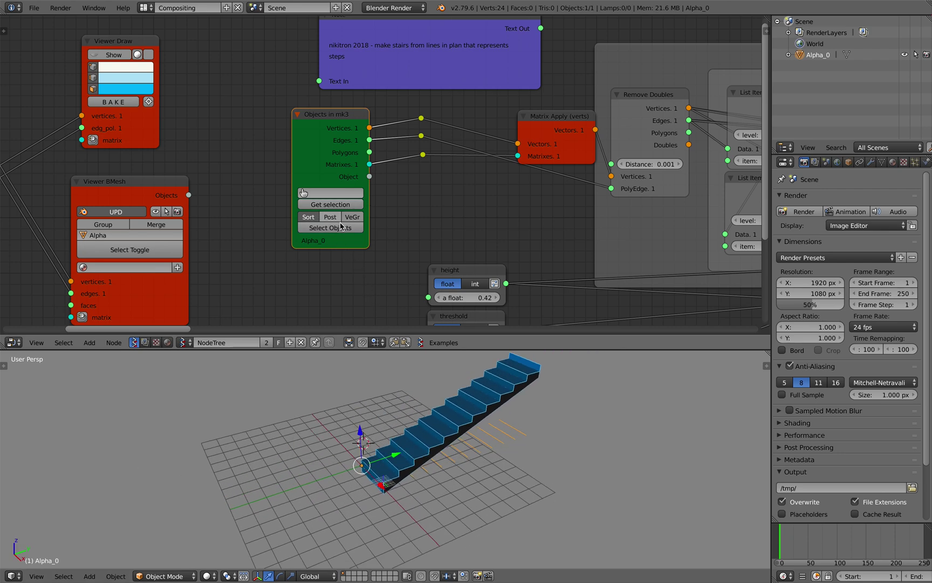
# Scrub the timeline to frame 44 and save the scene as a new Blender file
pyautogui.scroll(-4, 342, 230)
pyautogui.moveTo(367, 263); pyautogui.dragTo(431, 250, button='middle')
pyautogui.moveTo(489, 512); pyautogui.dragTo(456, 495, button='middle')
pyautogui.moveTo(799, 533); pyautogui.dragTo(808, 534)
pyautogui.click(33, 7)
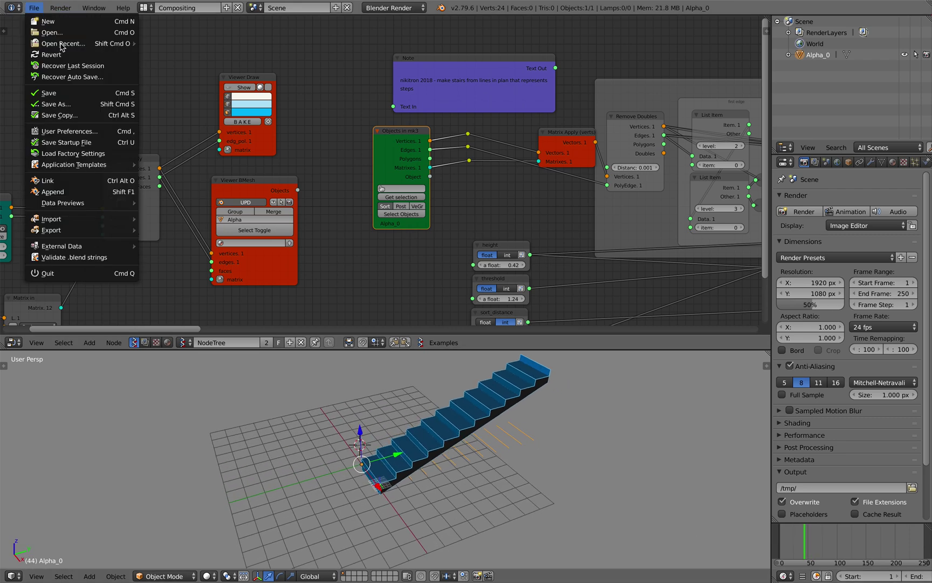
pyautogui.click(64, 103)
pyautogui.click(858, 50)
pyautogui.click(874, 38)
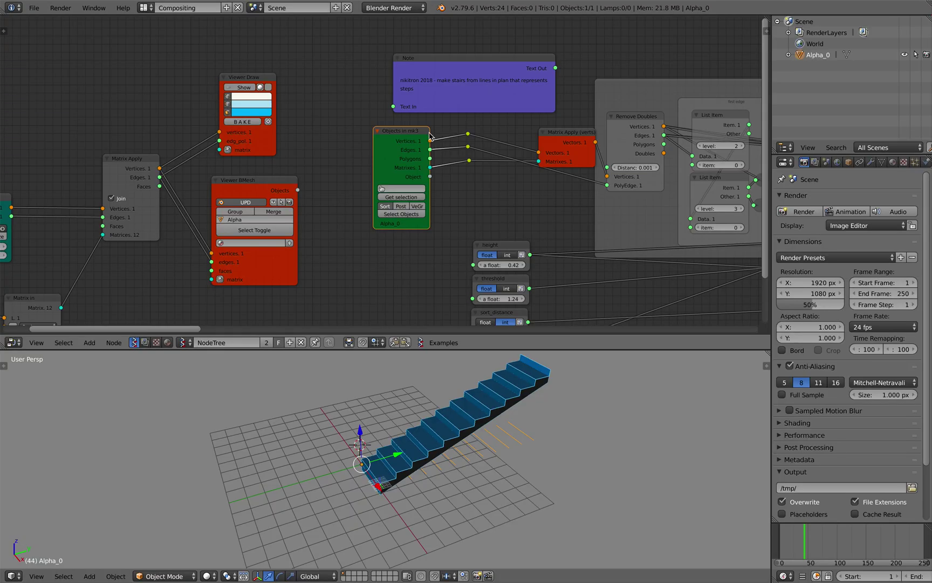
# Nudge the Objects in mk3 node to make room and place an Object ID Out MK2 node below it
pyautogui.moveTo(244, 71); pyautogui.dragTo(236, 64)
pyautogui.moveTo(264, 184)
pyautogui.mouseDown()
pyautogui.moveTo(256, 172)
pyautogui.moveTo(316, 146)
pyautogui.moveTo(387, 162)
pyautogui.mouseUp()
pyautogui.scroll(2, 275, 180)
pyautogui.moveTo(367, 139); pyautogui.dragTo(363, 138)
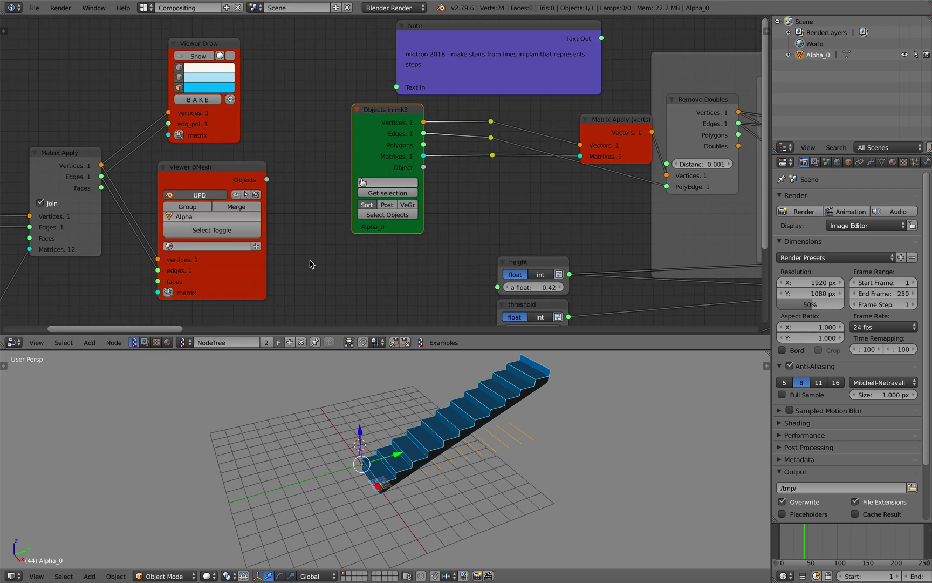
pyautogui.hotkey('alt', 'space')
pyautogui.write('objewc')
pyautogui.press('BackSpace')
pyautogui.press('BackSpace')
pyautogui.write('ct id')
pyautogui.press('Down')
pyautogui.press('Down')
pyautogui.press('Down')
pyautogui.press('Down')
pyautogui.press('Down')
pyautogui.press('Return')
pyautogui.click(336, 255)
# Connect Viewer BMesh's Objects output to the Objects input of Object ID Out MK2
pyautogui.scroll(-2, 300, 249)
pyautogui.moveTo(299, 248); pyautogui.dragTo(298, 164, button='middle')
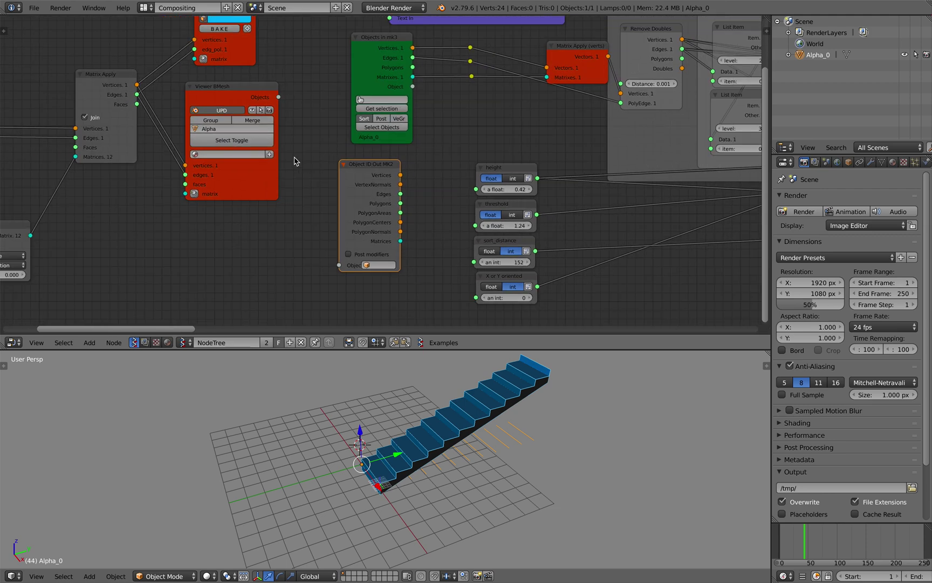
pyautogui.moveTo(276, 99); pyautogui.dragTo(291, 140)
pyautogui.moveTo(341, 264); pyautogui.dragTo(339, 265)
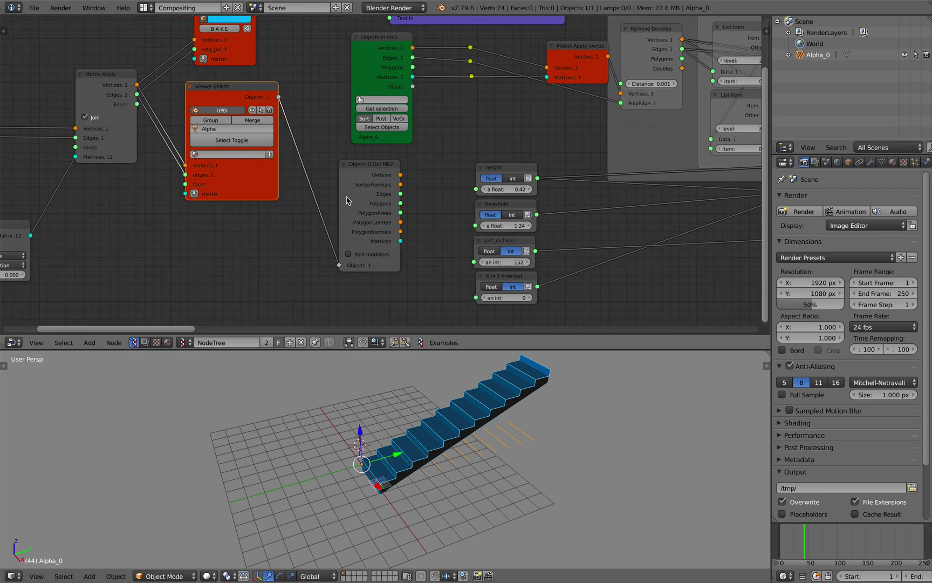
# Enable Post modifiers on Object ID Out MK2 and route its Vertices, Edges and Matrices into the three reroute points
pyautogui.moveTo(362, 229); pyautogui.dragTo(290, 281, button='middle')
pyautogui.moveTo(320, 231); pyautogui.dragTo(294, 239, button='middle')
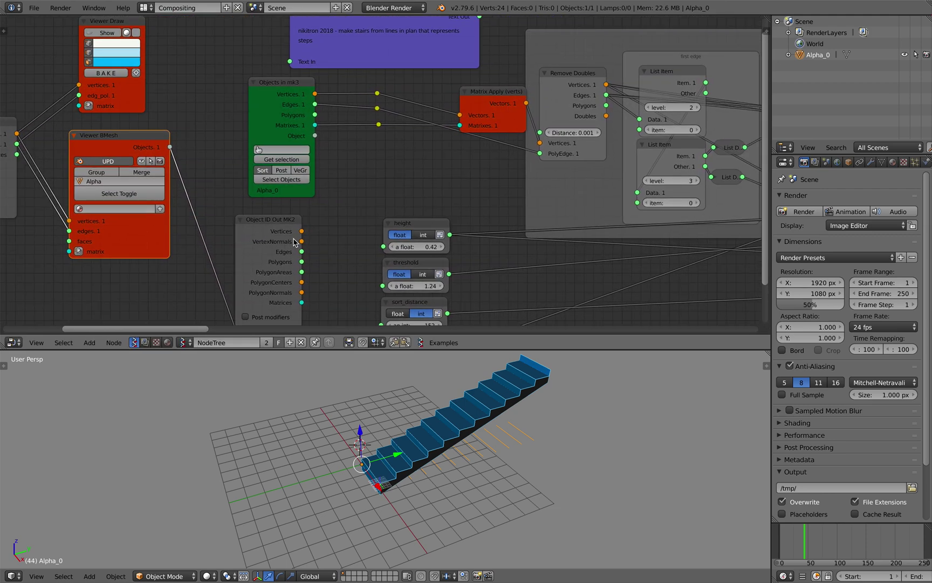
pyautogui.moveTo(301, 231); pyautogui.dragTo(378, 93)
pyautogui.moveTo(301, 252); pyautogui.dragTo(366, 152)
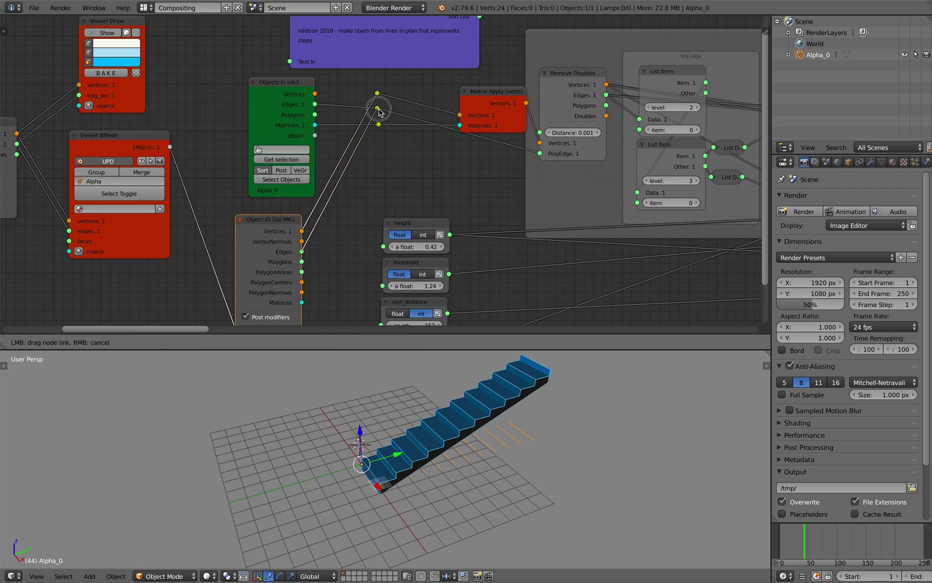
pyautogui.moveTo(379, 112); pyautogui.dragTo(377, 108)
pyautogui.moveTo(301, 303); pyautogui.dragTo(379, 125)
# Delete the Objects in mk3 node and rearrange Object ID Out MK2 and Matrix Apply (verts) around the freed space
pyautogui.click(298, 90)
pyautogui.press('x')
pyautogui.moveTo(483, 106); pyautogui.dragTo(446, 151)
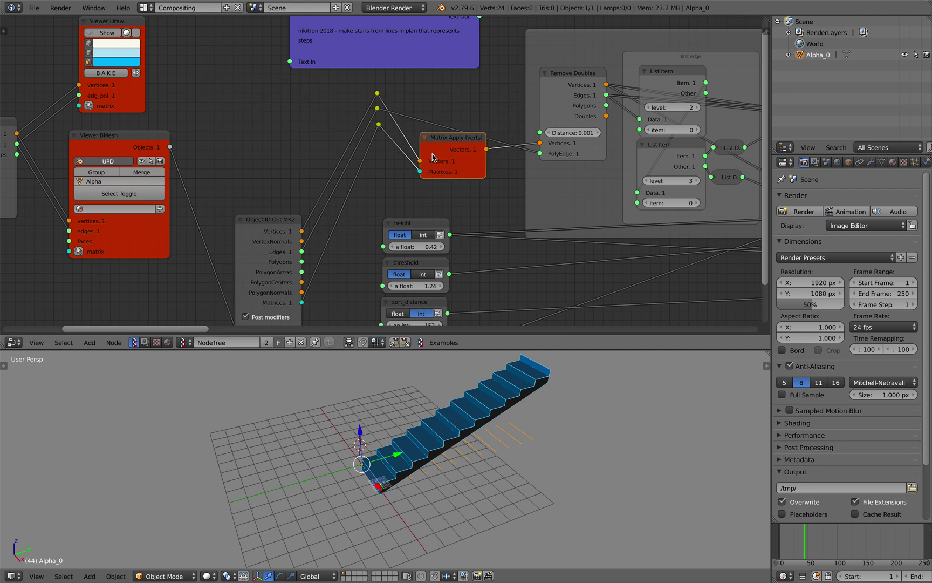
pyautogui.moveTo(280, 224); pyautogui.dragTo(280, 93)
pyautogui.moveTo(421, 135); pyautogui.dragTo(418, 148)
pyautogui.scroll(-2, 340, 162)
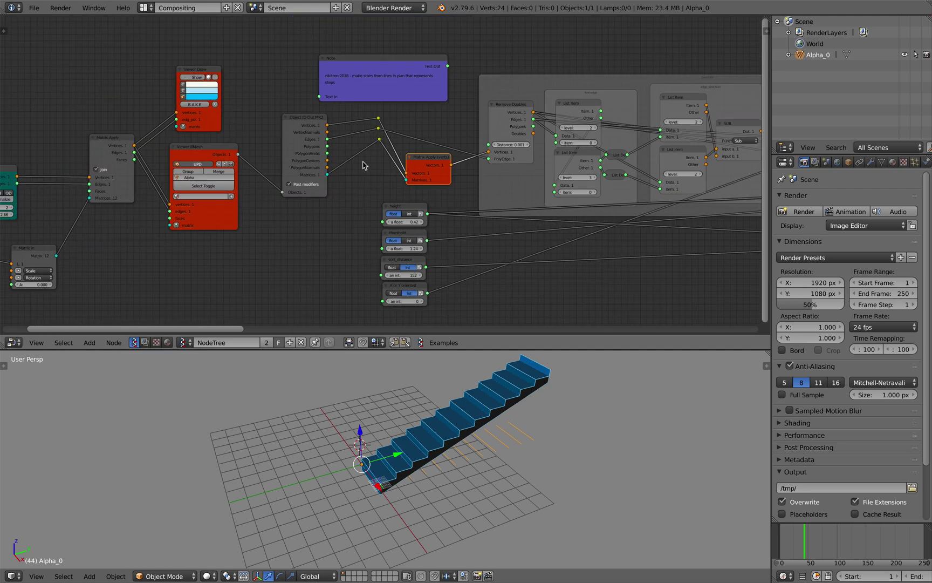
# Set the first Line's step to 2.74 and the second Line's step to 1.25
pyautogui.moveTo(339, 162); pyautogui.dragTo(470, 172, button='middle')
pyautogui.moveTo(274, 220); pyautogui.dragTo(445, 189, button='middle')
pyautogui.scroll(3, 446, 190)
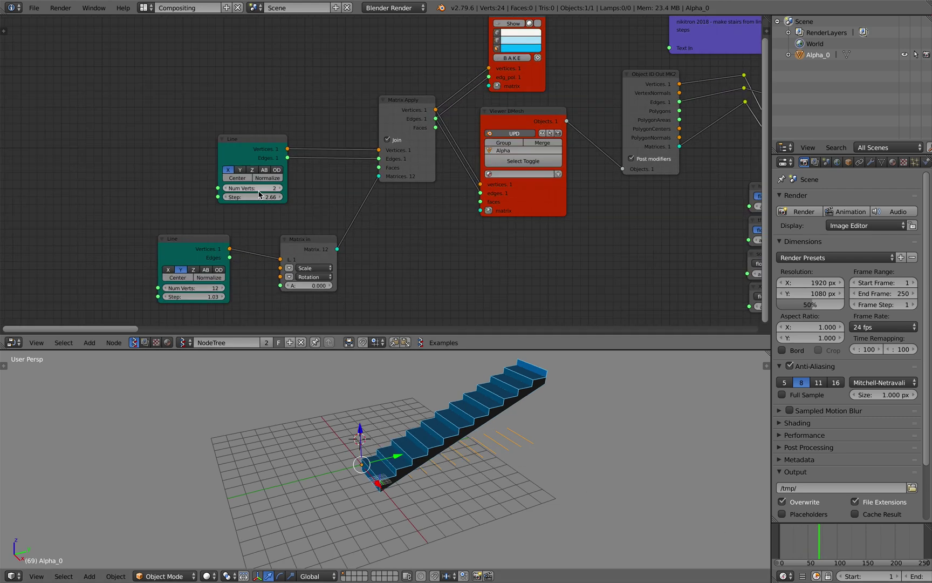
pyautogui.moveTo(258, 197)
pyautogui.mouseDown()
pyautogui.moveTo(297, 196)
pyautogui.moveTo(259, 197)
pyautogui.mouseUp()
pyautogui.moveTo(213, 296); pyautogui.dragTo(196, 304)
pyautogui.moveTo(381, 402)
pyautogui.mouseDown(button='middle')
pyautogui.moveTo(371, 389)
pyautogui.moveTo(366, 406)
pyautogui.moveTo(368, 386)
pyautogui.moveTo(354, 381)
pyautogui.moveTo(377, 399)
pyautogui.mouseUp(button='middle')
pyautogui.scroll(1, 365, 407)
pyautogui.click(248, 126)
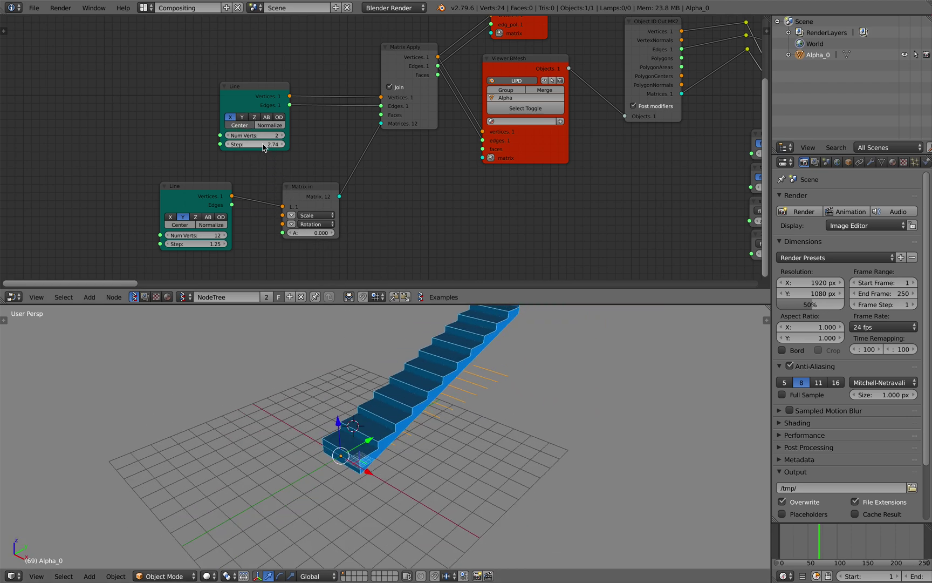
# Reposition the first Line node, set its step to 1.84 and save the file
pyautogui.moveTo(240, 95); pyautogui.dragTo(265, 79)
pyautogui.hotkey('ctrl', 's')
pyautogui.click(268, 75)
pyautogui.moveTo(393, 326); pyautogui.dragTo(414, 346, button='middle')
pyautogui.scroll(1, 415, 345)
pyautogui.hotkey('ctrl', 's')
pyautogui.click(415, 346)
# Add a Random Num Gen node beside the first Line and shift that Line node slightly
pyautogui.moveTo(293, 132); pyautogui.dragTo(145, 126)
pyautogui.moveTo(145, 126); pyautogui.dragTo(148, 131, button='middle')
pyautogui.hotkey('alt', 'space')
pyautogui.write('random n')
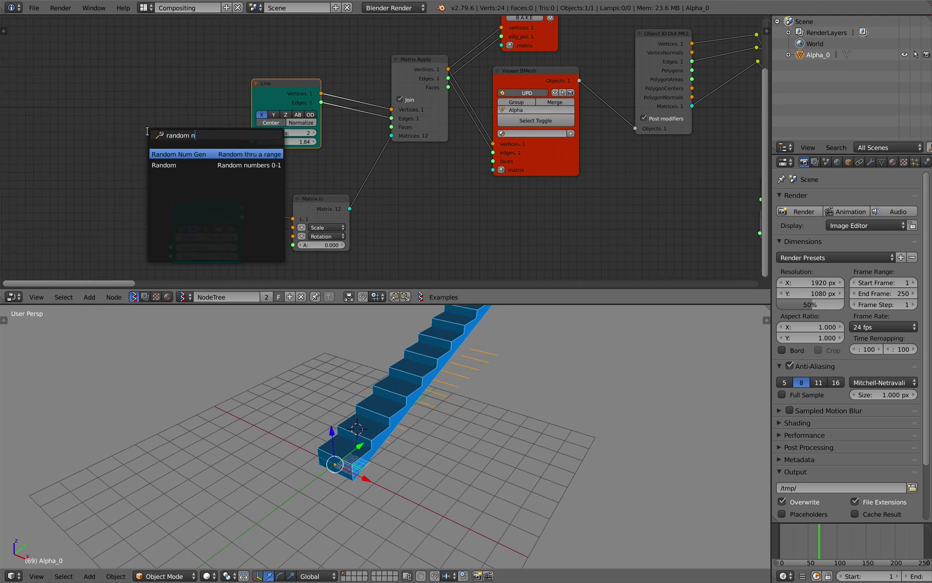
pyautogui.press('Return')
pyautogui.click(145, 124)
pyautogui.moveTo(182, 125); pyautogui.dragTo(232, 136)
pyautogui.moveTo(273, 83); pyautogui.dragTo(262, 79)
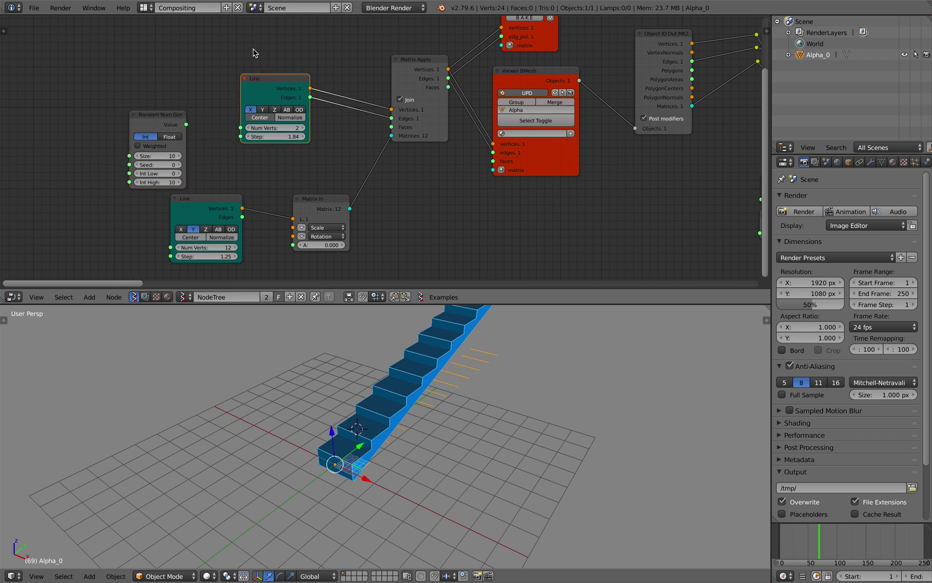
# Add a Plane MK2 node below the Viewer BMesh node
pyautogui.moveTo(479, 223); pyautogui.dragTo(422, 197, button='middle')
pyautogui.hotkey('alt', 'space')
pyautogui.write('pla')
pyautogui.press('Return')
pyautogui.scroll(1, 371, 154)
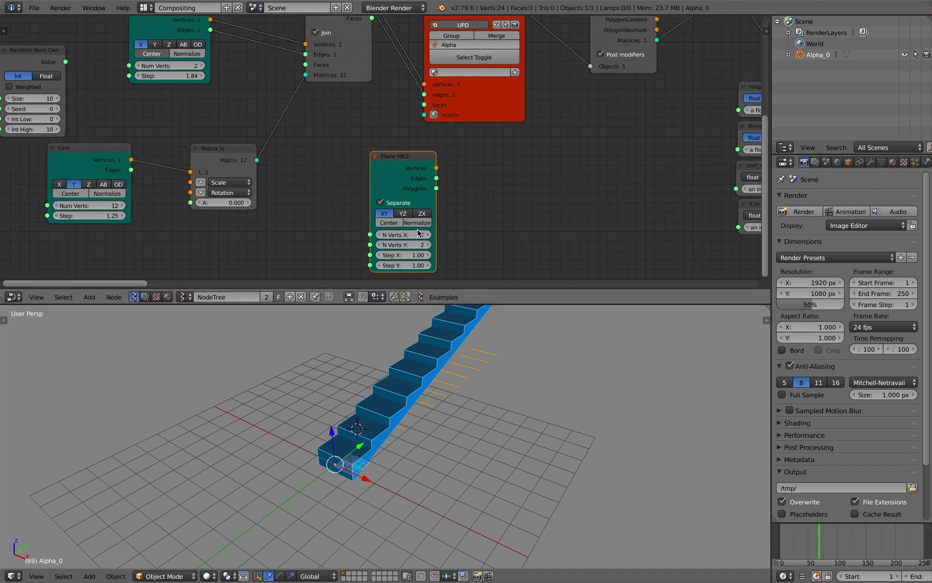
# Sketch two groups of Grease Pencil strokes beside the stairs and remove their layer
pyautogui.moveTo(558, 418); pyautogui.dragTo(733, 437)
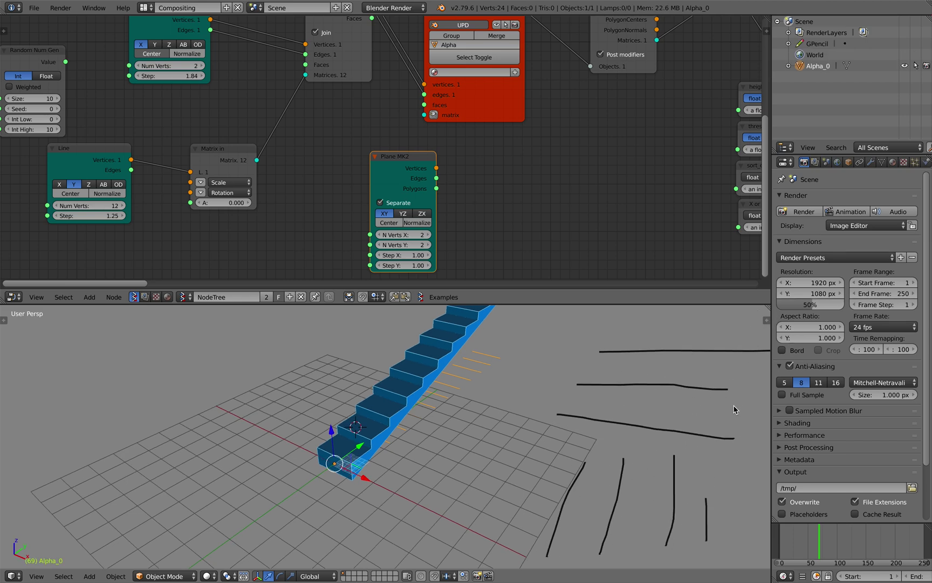
pyautogui.click(767, 321)
pyautogui.scroll(-6, 744, 456)
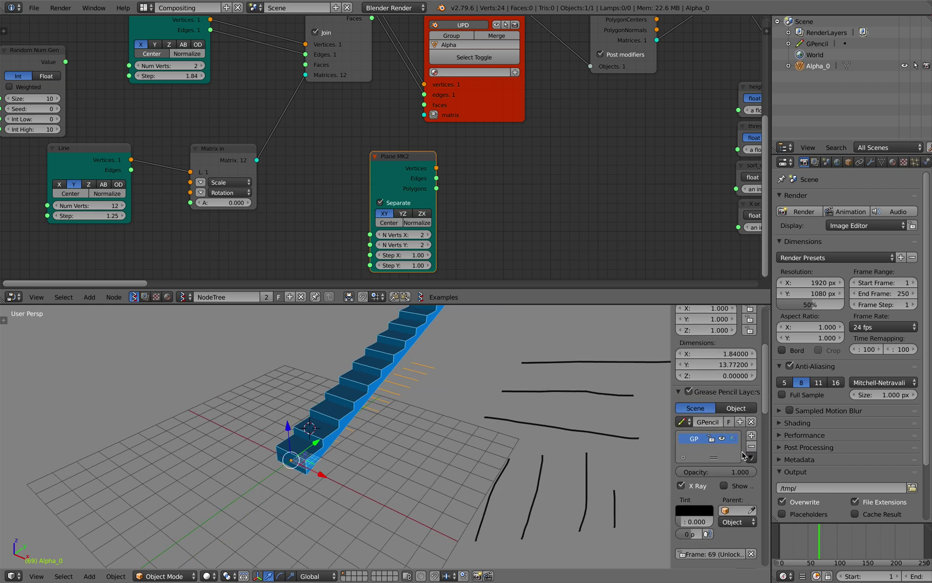
pyautogui.click(753, 446)
pyautogui.moveTo(670, 382); pyautogui.dragTo(809, 398)
pyautogui.keyDown('shift'); pyautogui.moveTo(560, 403); pyautogui.dragTo(580, 443, button='middle'); pyautogui.keyUp('shift')
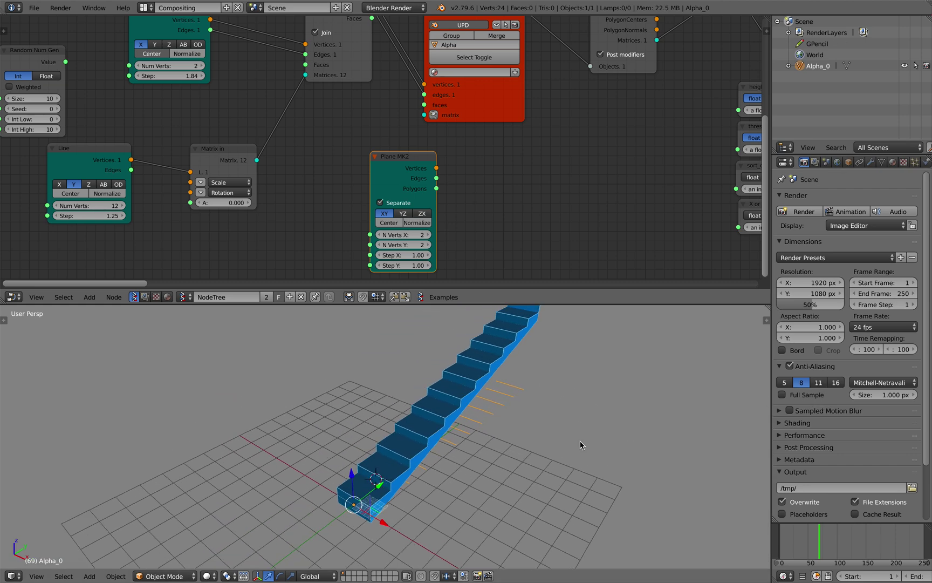
# Delete the Plane MK2 node, move Matrix in closer to the second Line and save the file
pyautogui.press('x')
pyautogui.moveTo(280, 178); pyautogui.dragTo(510, 192, button='middle')
pyautogui.scroll(-1, 510, 192)
pyautogui.hotkey('ctrl', 's')
pyautogui.moveTo(465, 170); pyautogui.dragTo(442, 157)
pyautogui.hotkey('ctrl', 's')
pyautogui.click(439, 157)
# Set the second Line's step to 1.41 and save the file
pyautogui.scroll(1, 417, 182)
pyautogui.moveTo(343, 231)
pyautogui.mouseDown()
pyautogui.moveTo(369, 231)
pyautogui.moveTo(353, 231)
pyautogui.mouseUp()
pyautogui.moveTo(415, 412); pyautogui.dragTo(369, 422, button='middle')
pyautogui.scroll(-2, 393, 423)
pyautogui.hotkey('ctrl', 's')
pyautogui.click(367, 420)
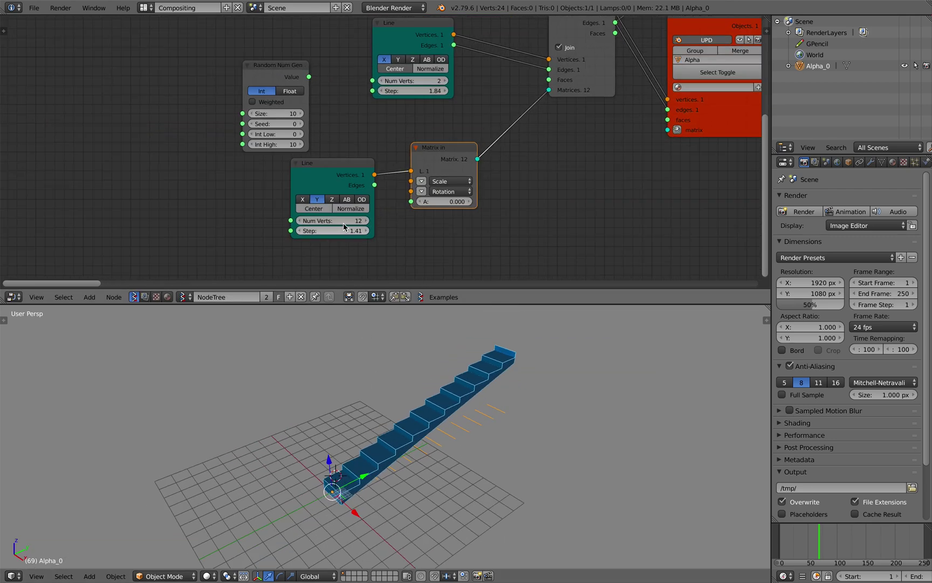
# Raise the second Line's vertex count to 176 to lengthen the staircase
pyautogui.moveTo(343, 223); pyautogui.dragTo(391, 222)
pyautogui.scroll(-1, 390, 224)
pyautogui.scroll(-3, 480, 410)
pyautogui.moveTo(411, 422); pyautogui.dragTo(370, 406, button='middle')
pyautogui.scroll(4, 394, 417)
pyautogui.scroll(3, 245, 168)
# Reposition the second Line and Random Num Gen nodes and set the first Line's step to 3.82
pyautogui.moveTo(308, 166); pyautogui.dragTo(317, 164)
pyautogui.moveTo(262, 84); pyautogui.dragTo(256, 147, button='middle')
pyautogui.scroll(1, 256, 146)
pyautogui.moveTo(253, 123); pyautogui.dragTo(250, 103)
pyautogui.moveTo(366, 131); pyautogui.dragTo(308, 142, button='middle')
pyautogui.moveTo(360, 153); pyautogui.dragTo(413, 152)
pyautogui.moveTo(397, 412); pyautogui.dragTo(381, 402, button='middle')
# Feed Random Num Gen's value into the first Line's Step and switch the generator to Float
pyautogui.moveTo(224, 115); pyautogui.dragTo(256, 129)
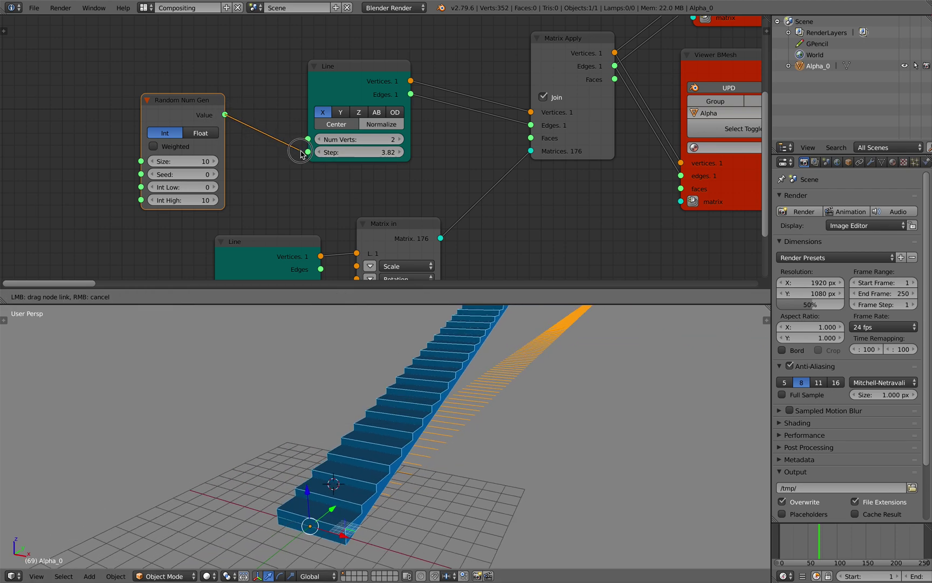
pyautogui.moveTo(300, 152); pyautogui.dragTo(308, 152)
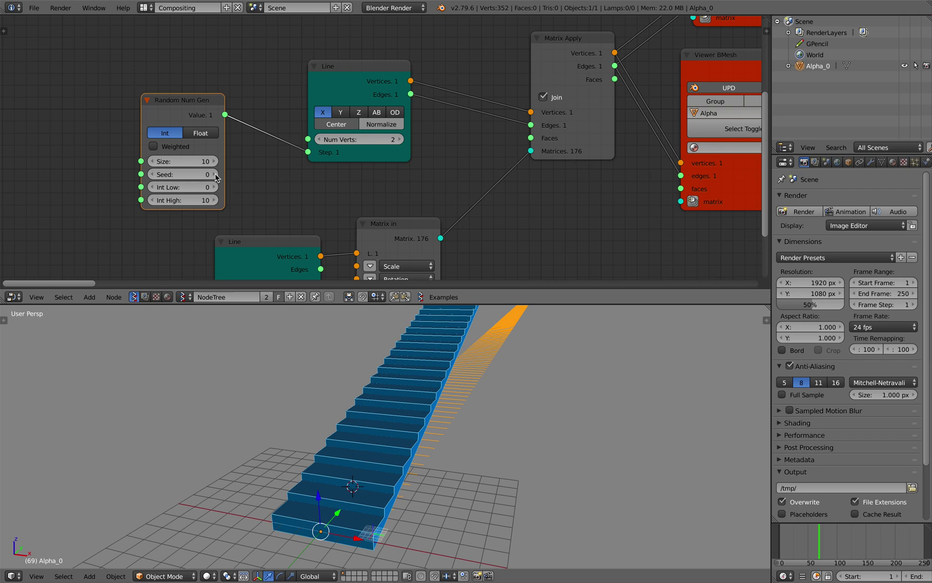
pyautogui.click(205, 133)
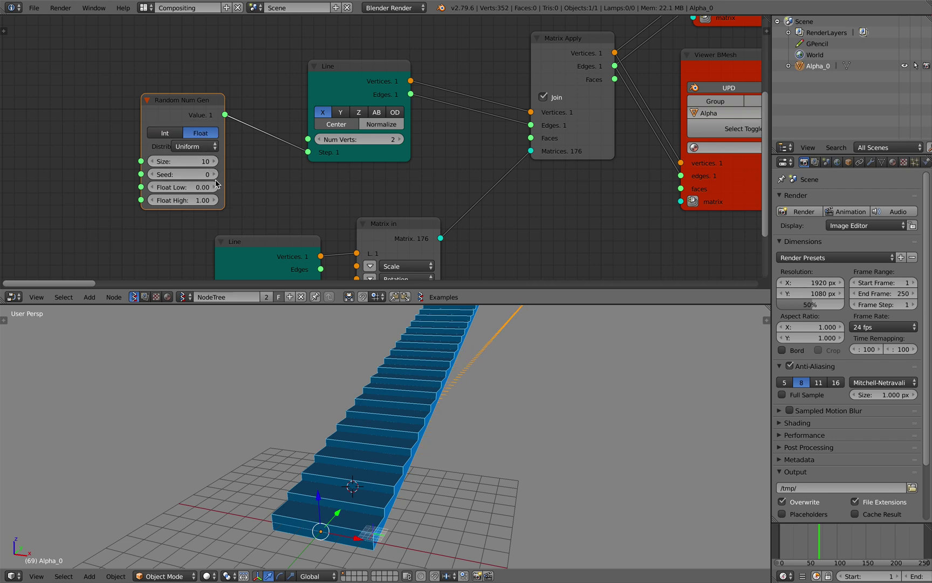
pyautogui.moveTo(485, 376); pyautogui.dragTo(453, 372, button='middle')
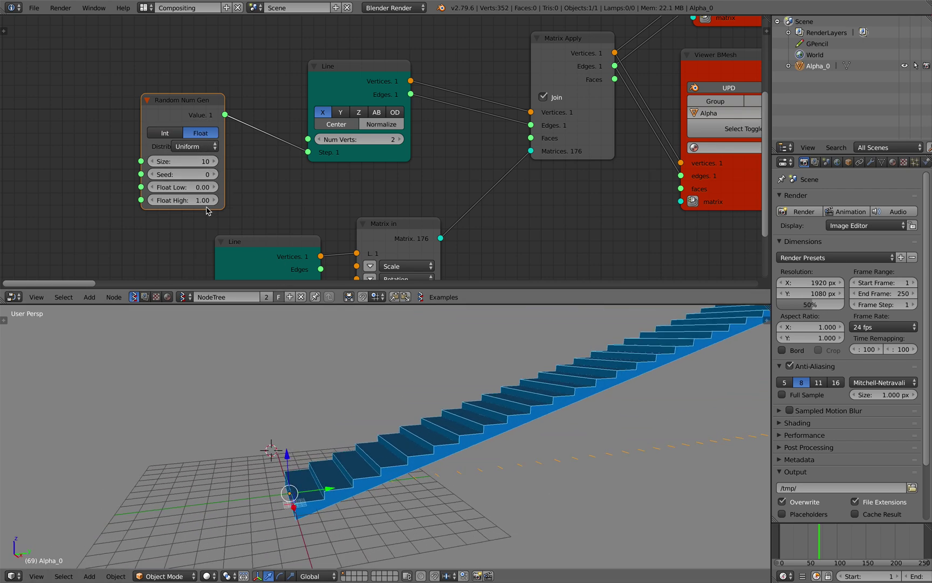
# Set the random generator's float range to 2.04–8.62 and its size to 524
pyautogui.moveTo(197, 187); pyautogui.dragTo(232, 201)
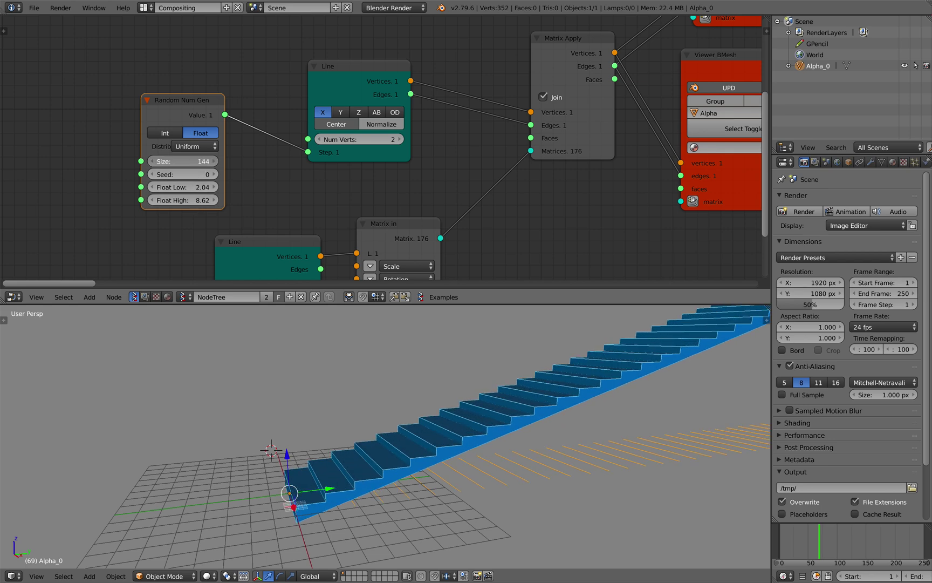
pyautogui.scroll(-3, 371, 369)
pyautogui.moveTo(373, 371); pyautogui.dragTo(306, 371, button='middle')
pyautogui.scroll(-2, 305, 370)
pyautogui.scroll(-1, 247, 154)
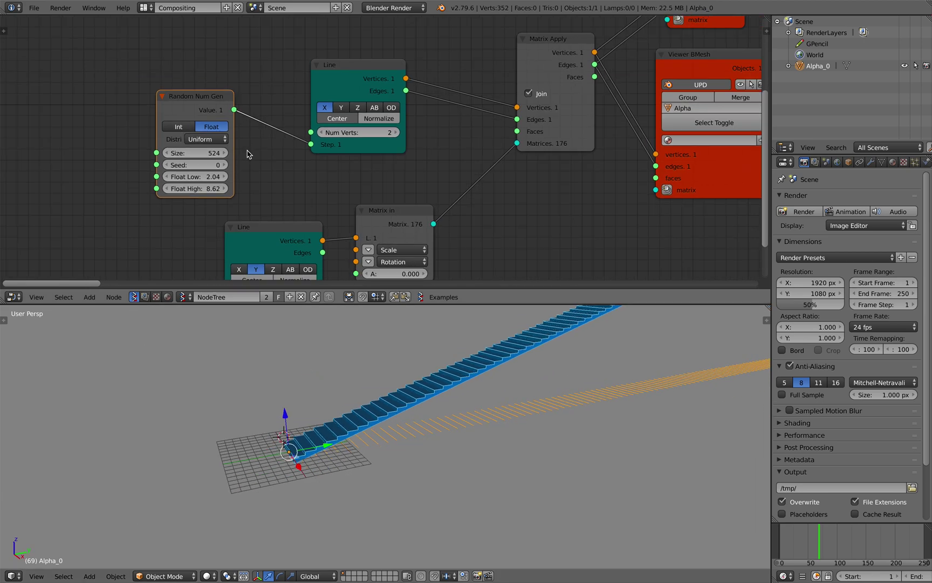
# Shift the first Line node and set both the random generator's size and the second Line's vertex count to 100
pyautogui.moveTo(331, 92); pyautogui.dragTo(350, 82)
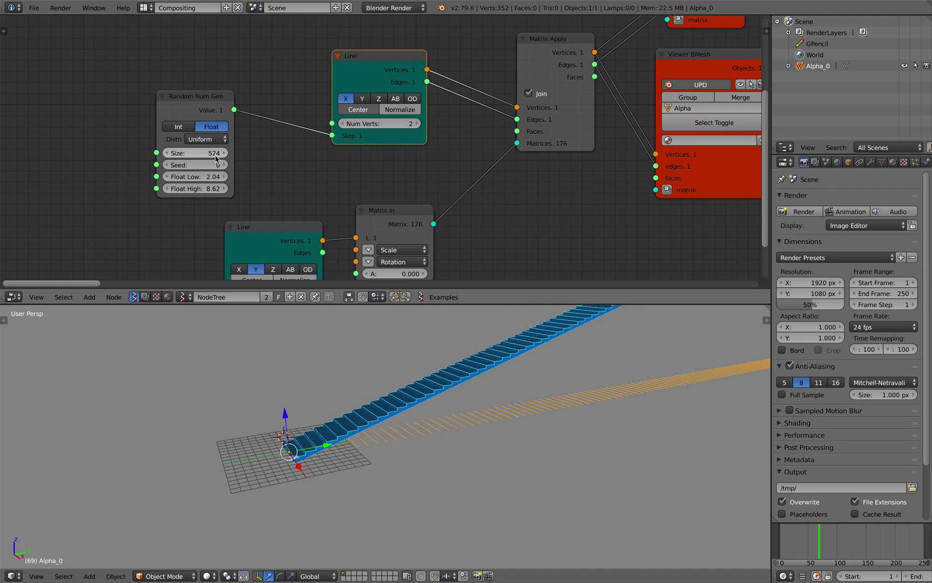
pyautogui.moveTo(366, 80); pyautogui.dragTo(361, 80)
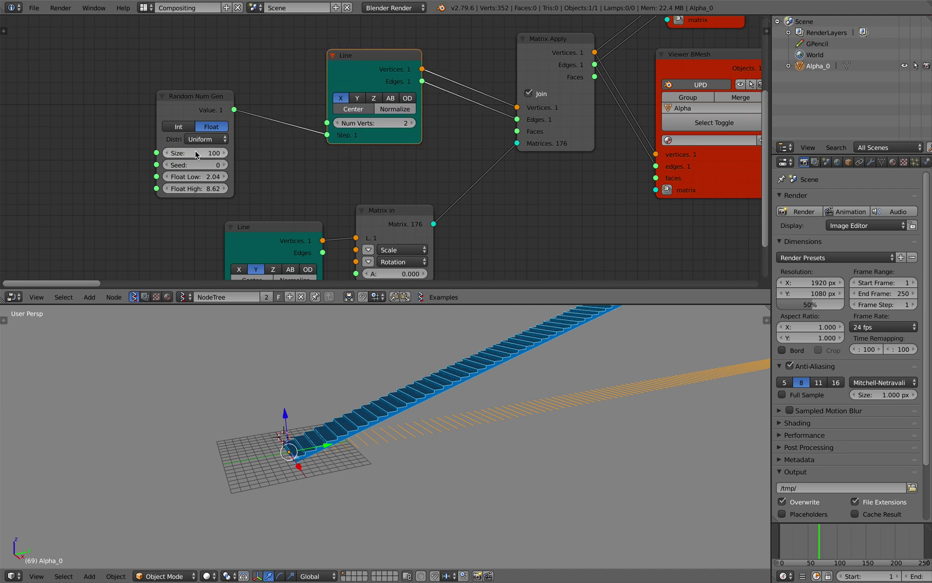
pyautogui.moveTo(196, 155); pyautogui.dragTo(246, 108, button='middle')
pyautogui.write('0')
pyautogui.press('Return')
# Insert a List Split node between Random Num Gen's value and the first Line's Step
pyautogui.moveTo(197, 28); pyautogui.dragTo(192, 92, button='middle')
pyautogui.hotkey('alt', 'space')
pyautogui.write('split l')
pyautogui.press('BackSpace')
pyautogui.press('BackSpace')
pyautogui.press('Down')
pyautogui.press('Return')
pyautogui.click(206, 77)
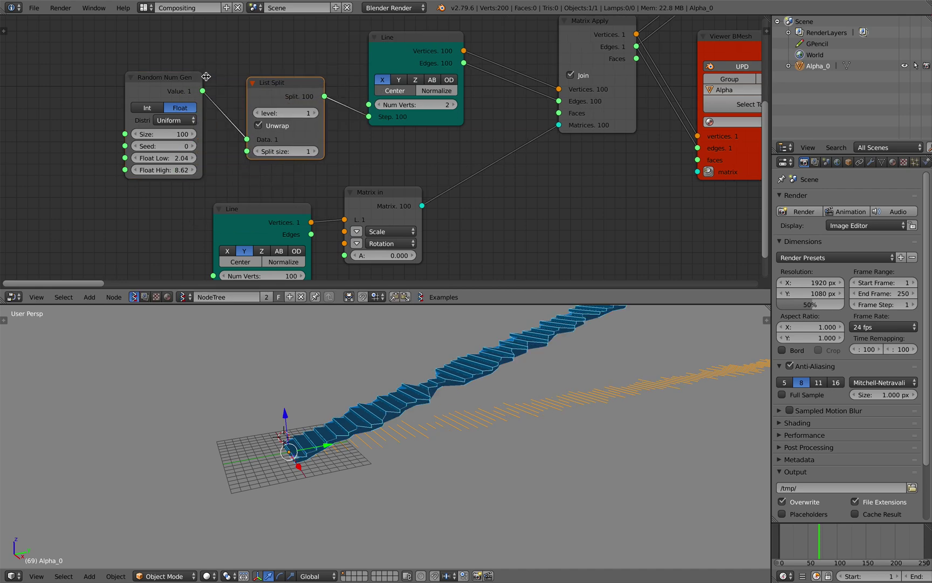
# Set the random generator's seed to 68 and its float range to 0.20–1.00
pyautogui.moveTo(352, 318); pyautogui.dragTo(461, 408, button='middle')
pyautogui.scroll(4, 416, 408)
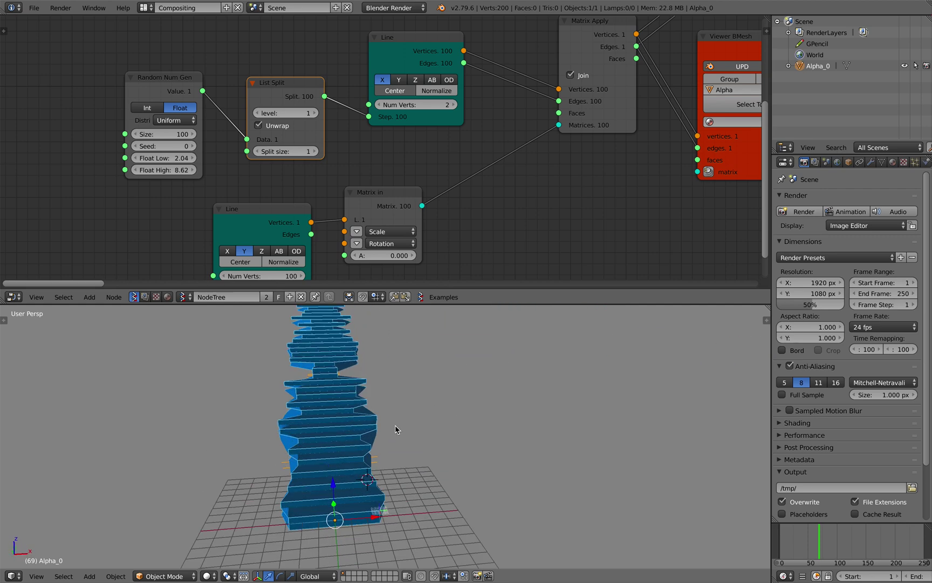
pyautogui.moveTo(162, 145); pyautogui.dragTo(173, 159)
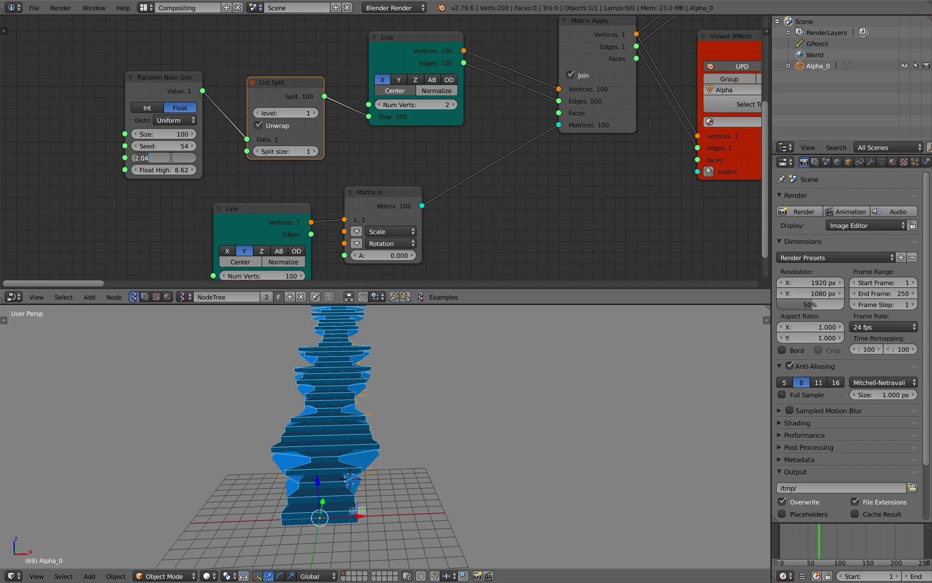
pyautogui.write('0.2')
pyautogui.press('Tab')
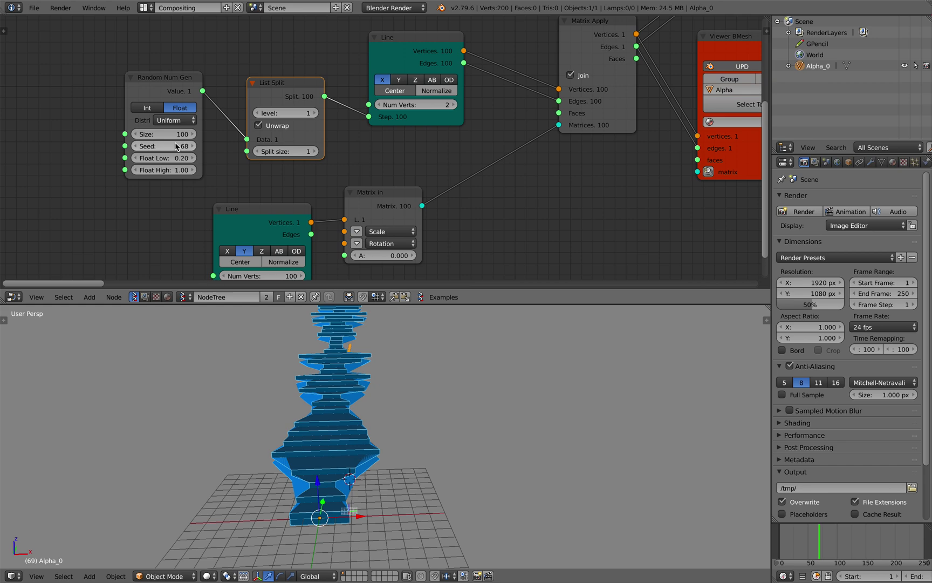
# Try the Binomial distribution on the Random Num Gen node and change it to Normal
pyautogui.click(165, 115)
pyautogui.click(176, 143)
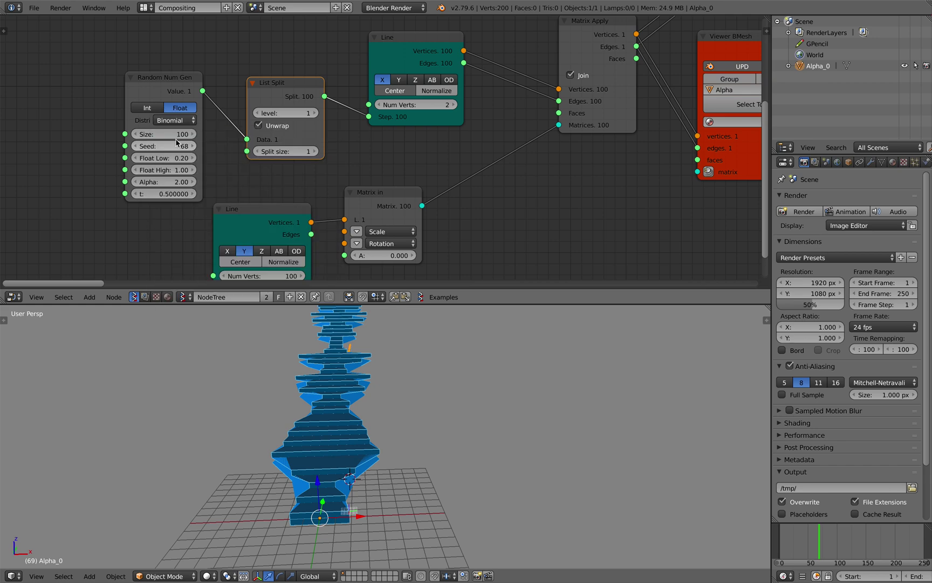
pyautogui.click(173, 127)
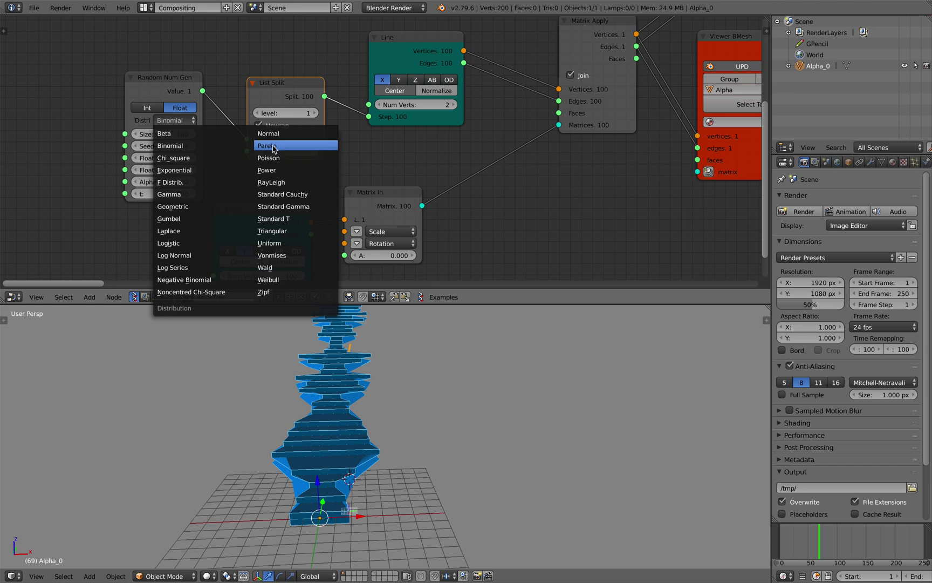
pyautogui.click(255, 145)
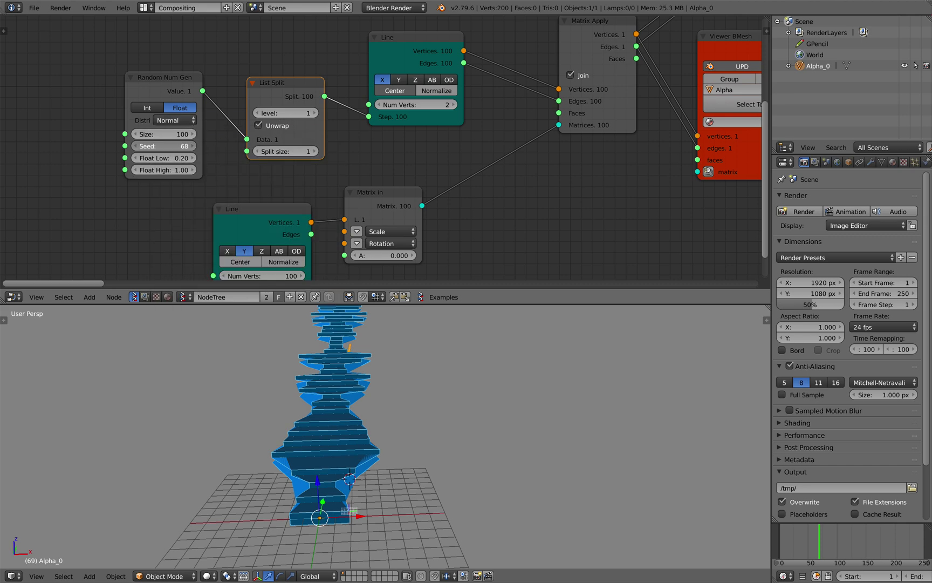
# Set the random generator's seed to 180 and its float range to 1.64–5.32, and save the file
pyautogui.moveTo(165, 158)
pyautogui.mouseDown()
pyautogui.moveTo(186, 158)
pyautogui.moveTo(170, 171)
pyautogui.moveTo(186, 170)
pyautogui.moveTo(152, 158)
pyautogui.moveTo(163, 158)
pyautogui.moveTo(163, 170)
pyautogui.moveTo(180, 148)
pyautogui.mouseUp()
pyautogui.moveTo(423, 415); pyautogui.dragTo(422, 334, button='middle')
pyautogui.hotkey('ctrl', 's')
pyautogui.click(353, 407)
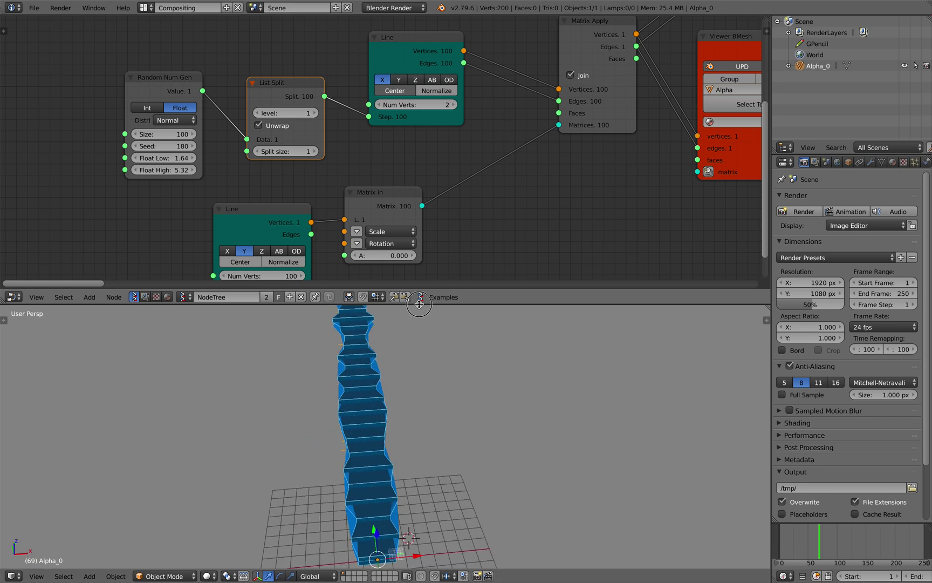
# Enlarge the 3D view and set the random generator's float range to 3.44–5.80
pyautogui.moveTo(416, 305); pyautogui.dragTo(416, 255)
pyautogui.moveTo(416, 254); pyautogui.dragTo(379, 393, button='middle')
pyautogui.moveTo(178, 133)
pyautogui.mouseDown()
pyautogui.moveTo(199, 133)
pyautogui.moveTo(178, 138)
pyautogui.moveTo(192, 145)
pyautogui.mouseUp()
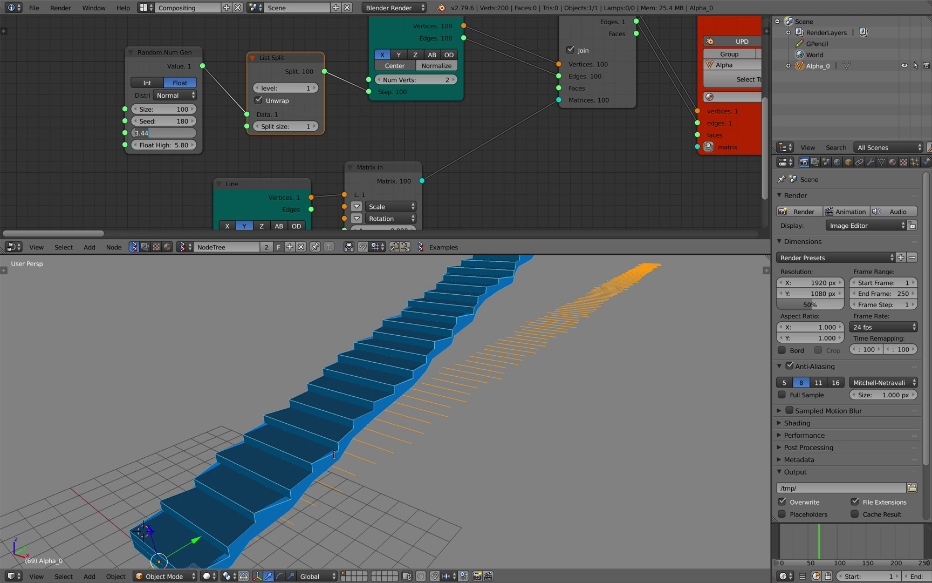
pyautogui.press('Return')
# Raise the random generator's upper float limit drastically for far more varied line lengths
pyautogui.moveTo(334, 455); pyautogui.dragTo(318, 517, button='middle')
pyautogui.moveTo(264, 475); pyautogui.dragTo(230, 479, button='middle')
pyautogui.moveTo(429, 397); pyautogui.dragTo(362, 376, button='middle')
pyautogui.moveTo(443, 452); pyautogui.dragTo(507, 437, button='middle')
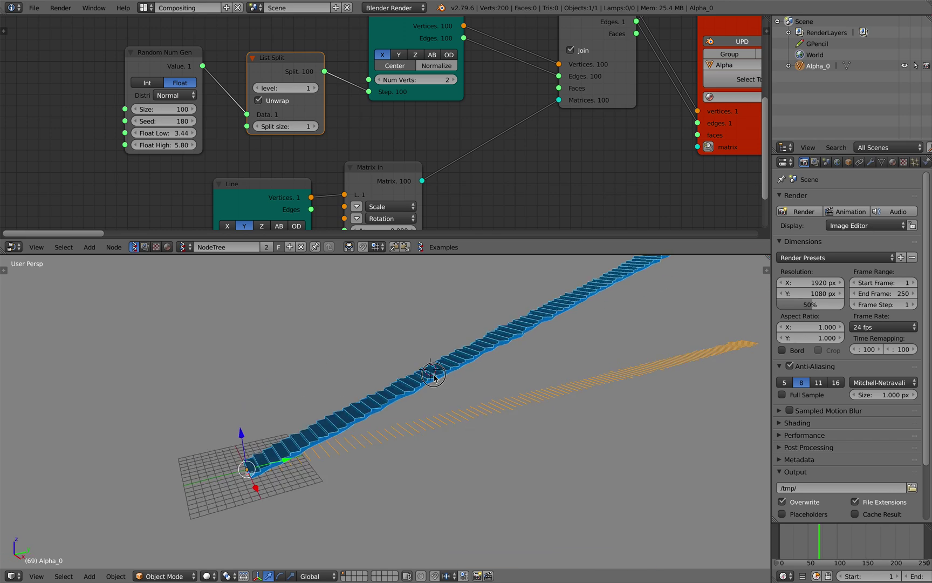
pyautogui.moveTo(164, 145); pyautogui.dragTo(245, 145)
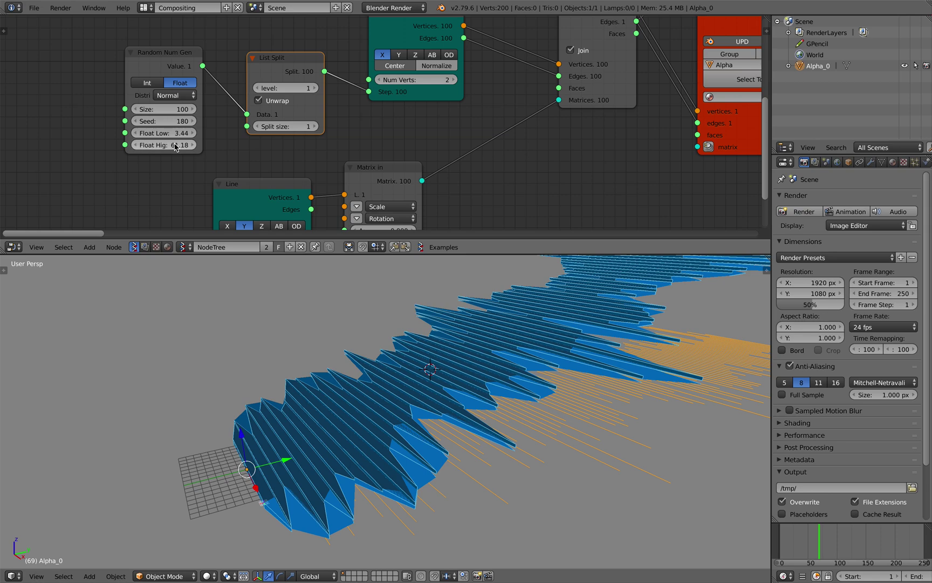
pyautogui.moveTo(410, 280); pyautogui.dragTo(329, 416, button='middle')
# Delete the Random Num Gen and List Split nodes and reposition the first Line node
pyautogui.click(165, 53)
pyautogui.press('x')
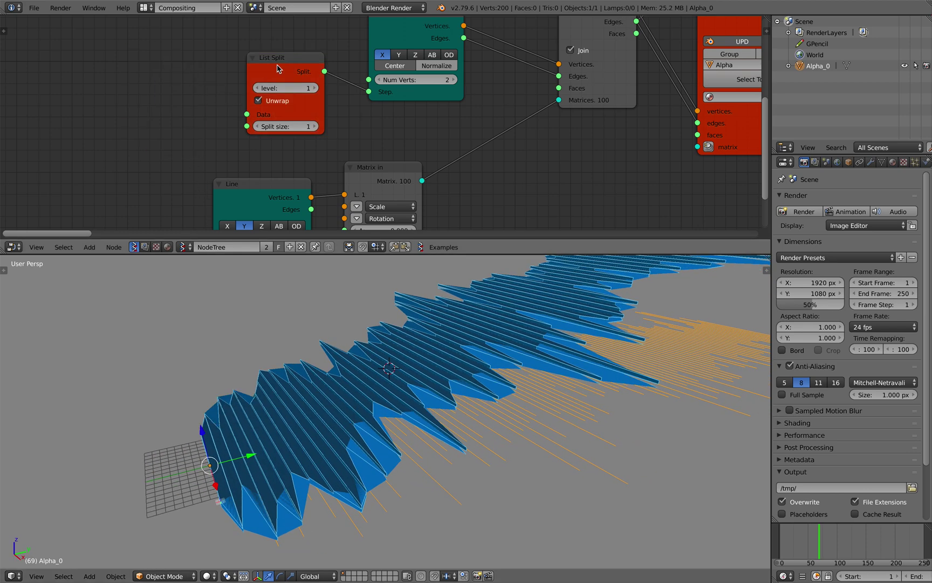
pyautogui.click(276, 67)
pyautogui.press('x')
pyautogui.moveTo(378, 336); pyautogui.dragTo(507, 129, button='middle')
pyautogui.press('Home')
pyautogui.moveTo(354, 90); pyautogui.dragTo(361, 86)
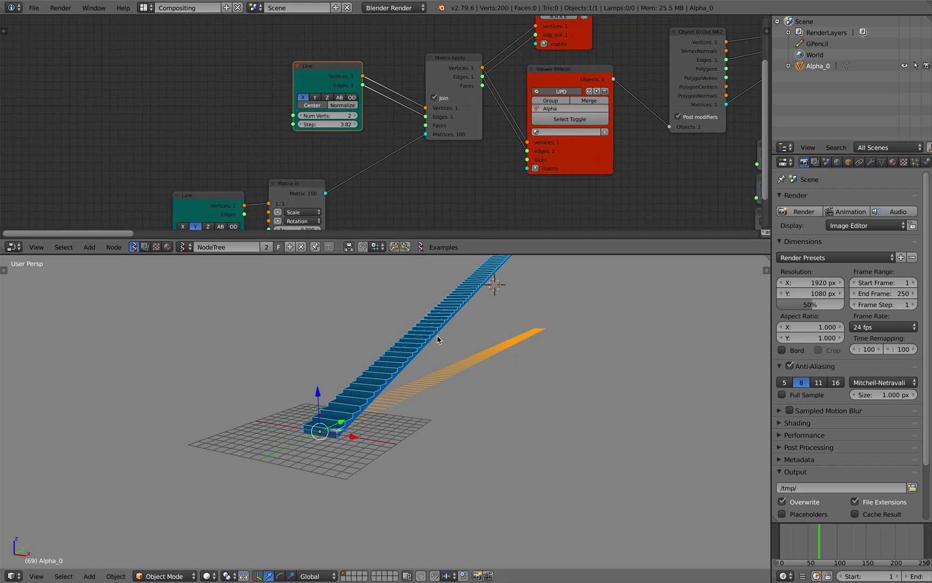
# Move the Viewer Draw and Viewer BMesh nodes away from Matrix Apply to free space between them, and save the file
pyautogui.moveTo(459, 340); pyautogui.dragTo(464, 362, button='middle')
pyautogui.scroll(2, 463, 361)
pyautogui.moveTo(476, 140); pyautogui.dragTo(309, 181, button='middle')
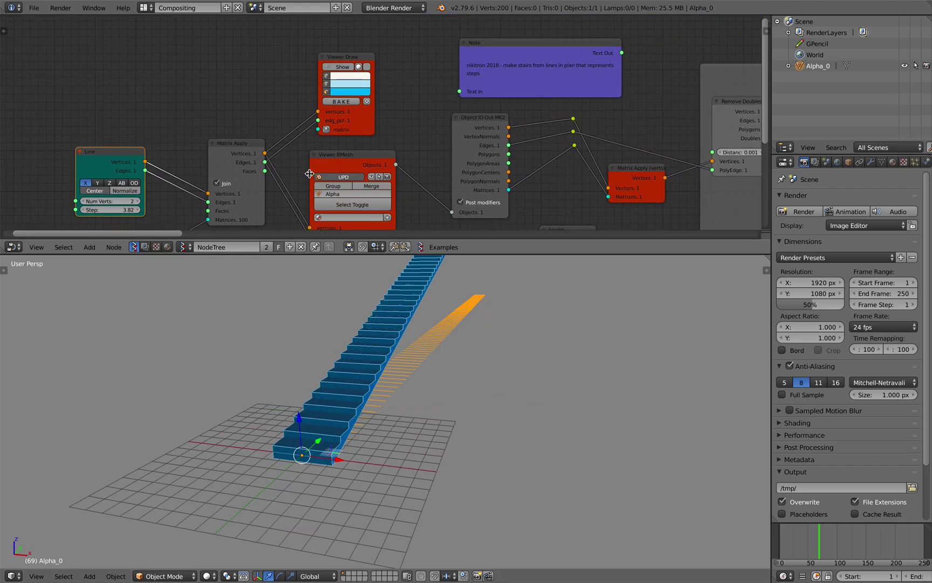
pyautogui.moveTo(372, 119); pyautogui.dragTo(392, 93)
pyautogui.moveTo(349, 160); pyautogui.dragTo(357, 104, button='middle')
pyautogui.moveTo(356, 105); pyautogui.dragTo(381, 110)
pyautogui.moveTo(246, 94); pyautogui.dragTo(215, 102)
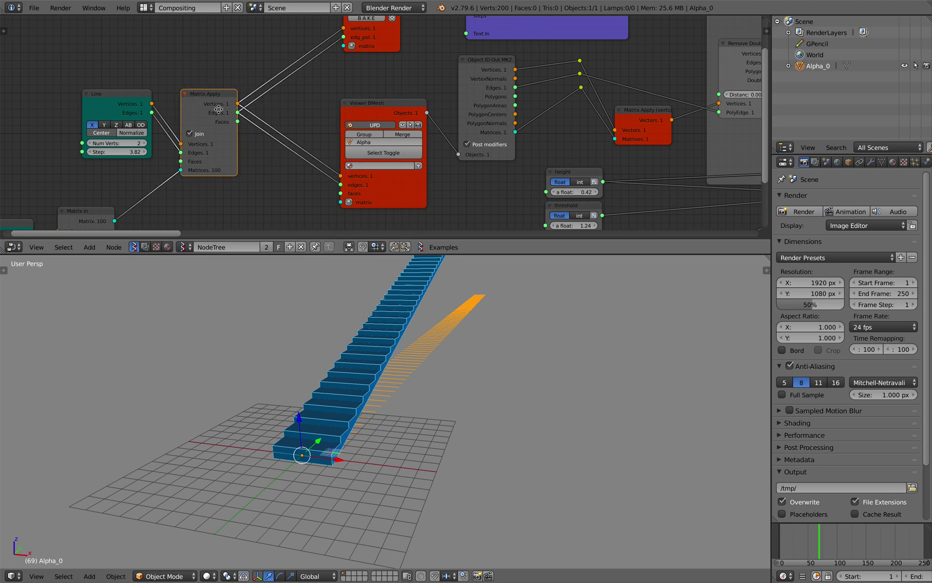
pyautogui.scroll(2, 218, 106)
pyautogui.moveTo(224, 113); pyautogui.dragTo(226, 98, button='middle')
pyautogui.hotkey('ctrl', 's')
pyautogui.click(227, 101)
# Insert a Randomize input vectors node between Matrix Apply's and Viewer BMesh's vertices and set its X and Y amplitudes to 0.66
pyautogui.press('space')
pyautogui.write('randomi')
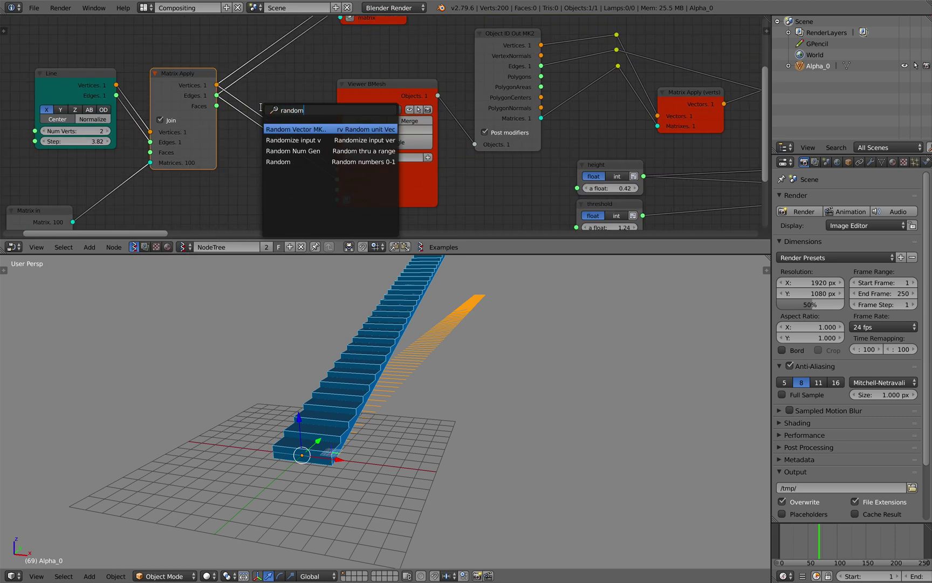
pyautogui.press('Return')
pyautogui.click(270, 97)
pyautogui.scroll(1, 271, 98)
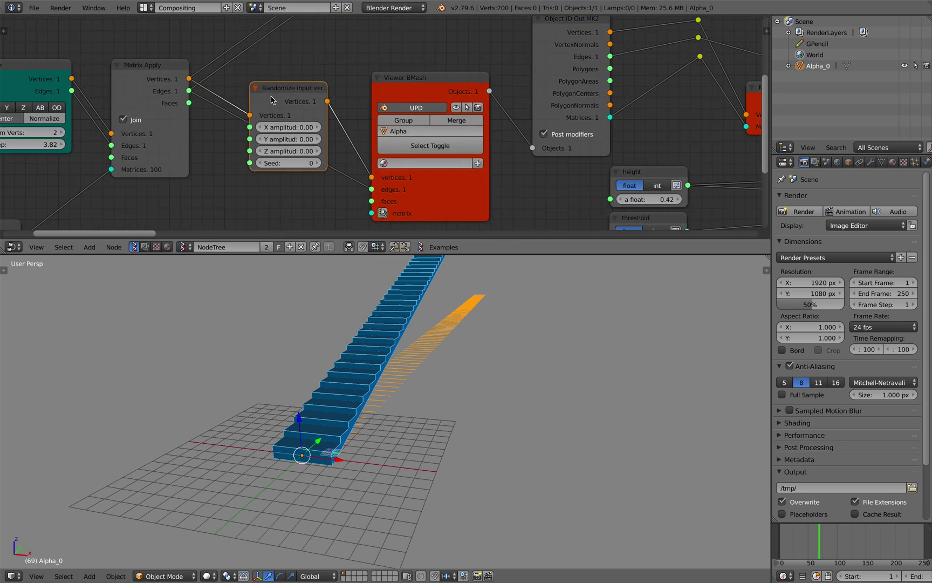
pyautogui.moveTo(292, 128); pyautogui.dragTo(329, 138)
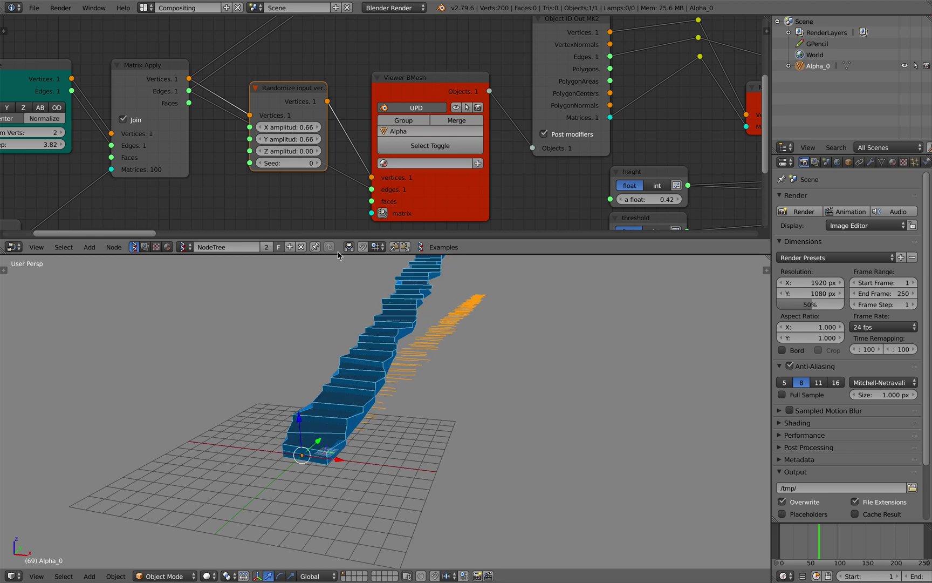
# Set the X and Y amplitudes of the Randomize input vectors node to 0.2
pyautogui.scroll(2, 388, 381)
pyautogui.moveTo(389, 381); pyautogui.dragTo(413, 379, button='middle')
pyautogui.moveTo(362, 418); pyautogui.dragTo(400, 416, button='middle')
pyautogui.moveTo(299, 139); pyautogui.dragTo(299, 130)
pyautogui.write('0.2')
pyautogui.press('Return')
pyautogui.moveTo(358, 374); pyautogui.dragTo(311, 425, button='middle')
# Bake the generated staircase to a mesh from the Viewer Draw node at the end of the network
pyautogui.scroll(-2, 420, 163)
pyautogui.scroll(-9, 420, 163)
pyautogui.moveTo(420, 163)
pyautogui.mouseDown(button='middle')
pyautogui.moveTo(351, 146)
pyautogui.moveTo(157, 142)
pyautogui.mouseUp(button='middle')
pyautogui.moveTo(493, 143); pyautogui.dragTo(208, 148, button='middle')
pyautogui.moveTo(636, 138); pyautogui.dragTo(218, 128, button='middle')
pyautogui.moveTo(645, 111); pyautogui.dragTo(232, 114, button='middle')
pyautogui.scroll(8, 312, 128)
pyautogui.click(352, 69)
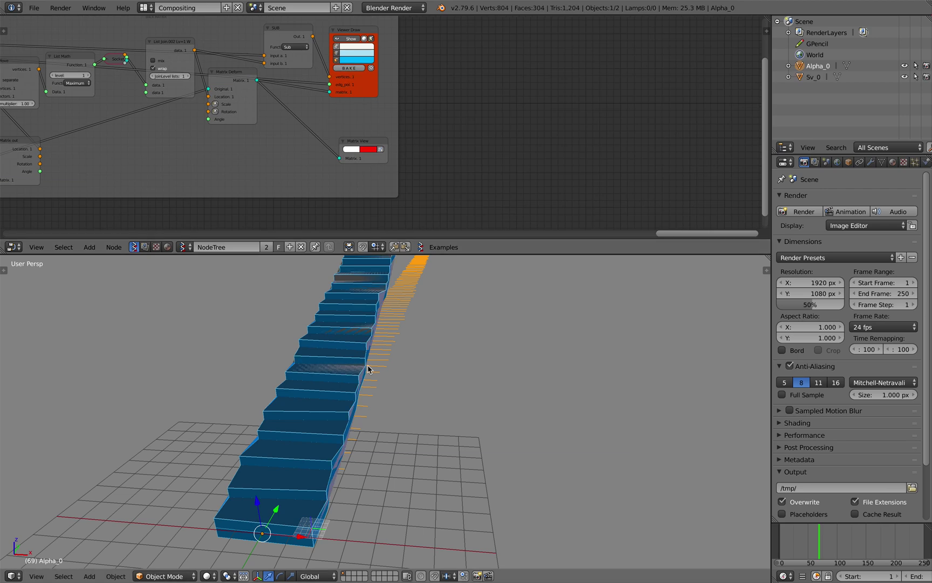
# Move the baked staircase along the X axis, clear of the blue preview stairs
pyautogui.rightClick(351, 368)
pyautogui.press('g')
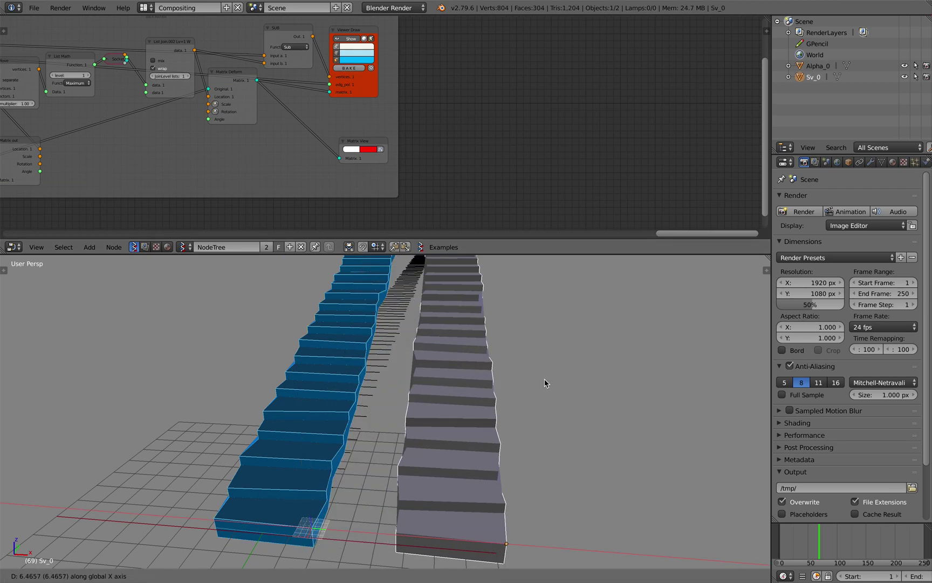
pyautogui.click(593, 381)
# Remove the doubled vertices from the baked staircase, enlarge the 3D view and save the file
pyautogui.press('Tab')
pyautogui.press('space')
pyautogui.write('remove do')
pyautogui.press('Return')
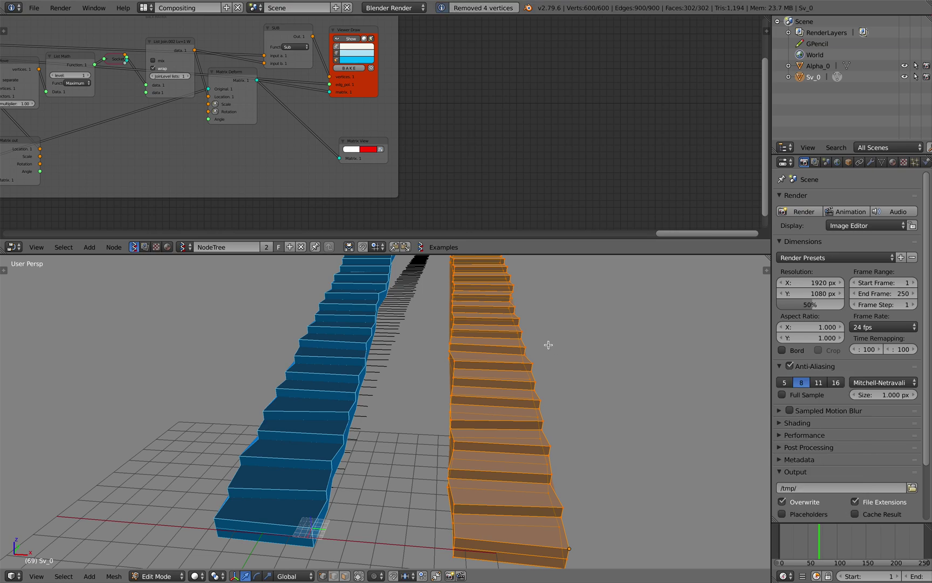
pyautogui.moveTo(542, 241); pyautogui.dragTo(536, 168)
pyautogui.press('Tab')
pyautogui.moveTo(540, 324); pyautogui.dragTo(444, 324, button='middle')
pyautogui.hotkey('ctrl', 's')
pyautogui.click(468, 318)
pyautogui.hotkey('ctrl', 's')
pyautogui.click(438, 338)
# Add a Bevel modifier with a width of 0.0462 to the baked staircase and apply it
pyautogui.click(871, 163)
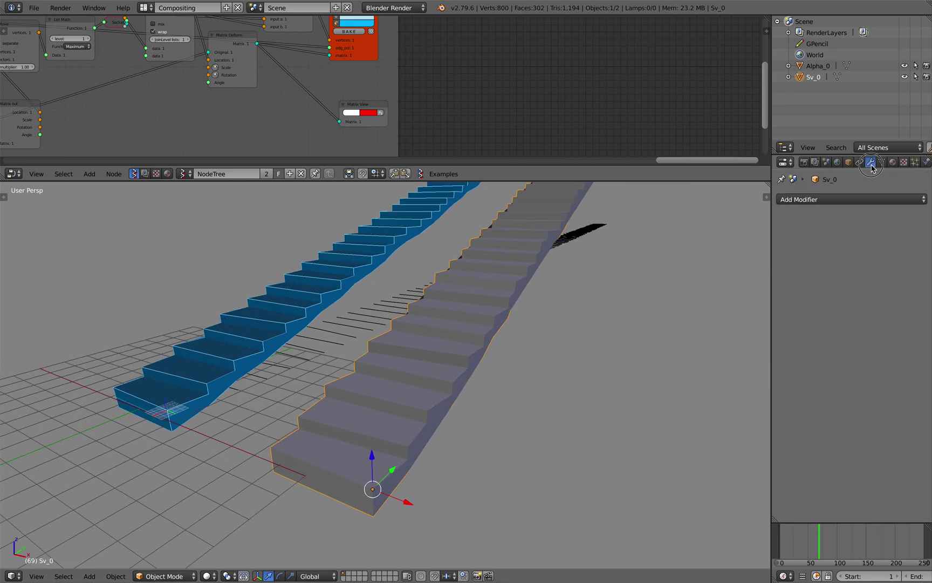
pyautogui.click(816, 201)
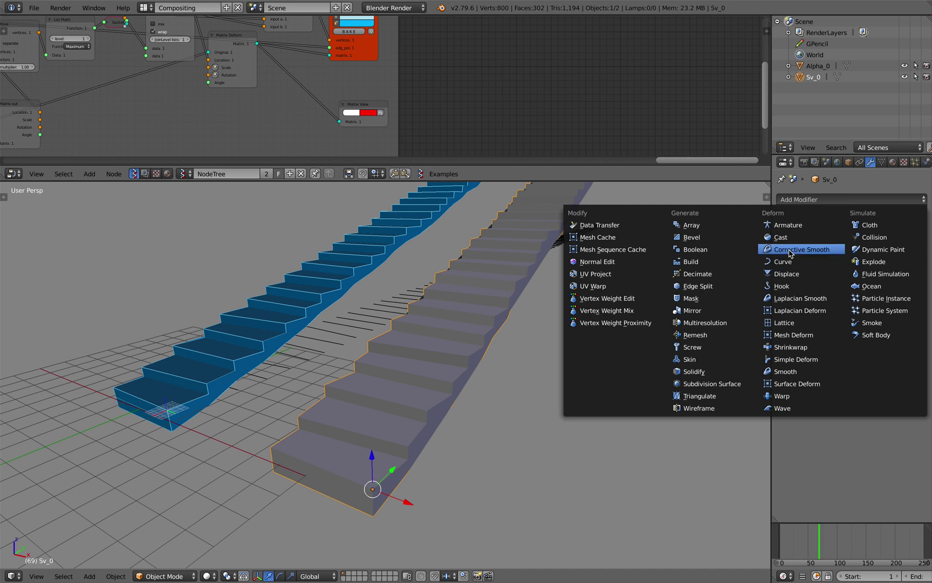
pyautogui.click(692, 237)
pyautogui.moveTo(628, 289); pyautogui.dragTo(635, 289, button='middle')
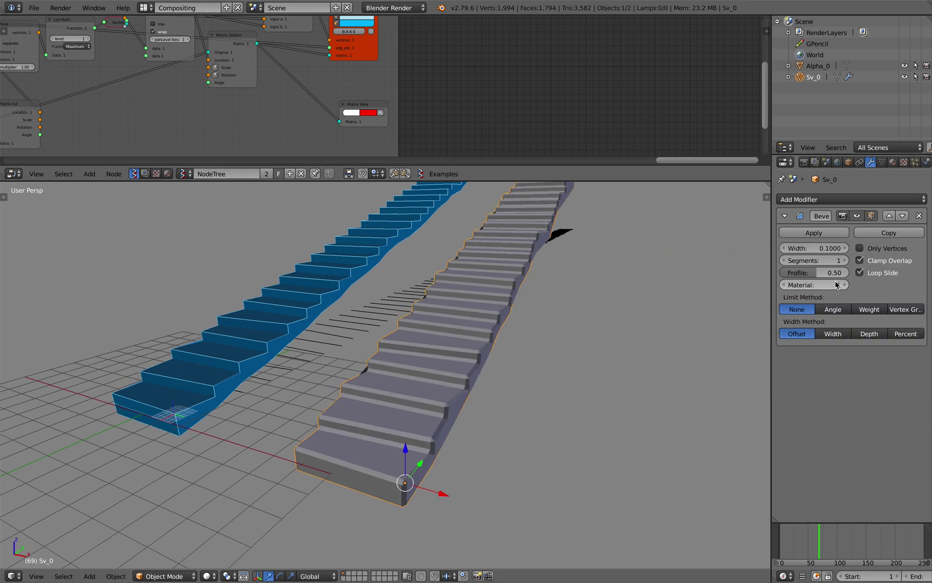
pyautogui.moveTo(815, 249); pyautogui.dragTo(798, 249)
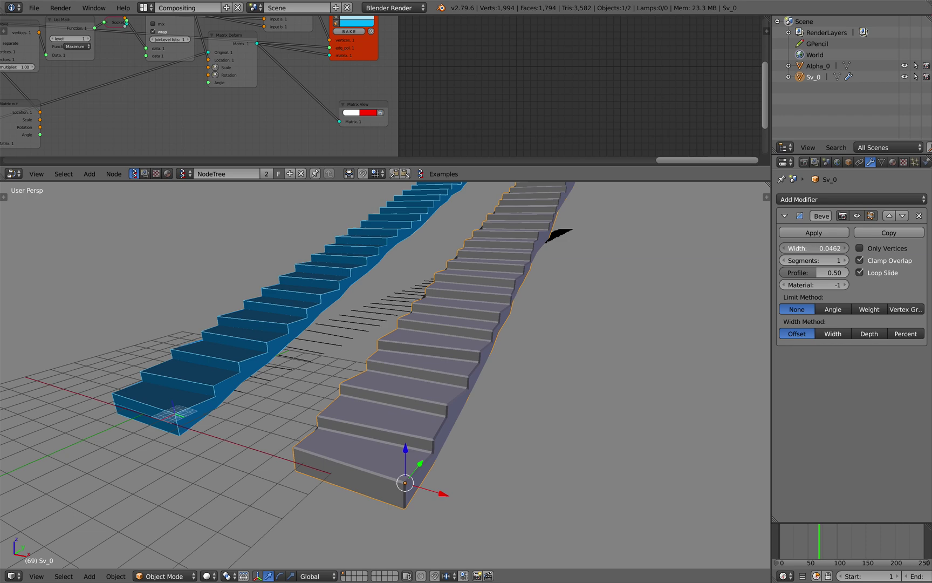
pyautogui.click(814, 233)
pyautogui.moveTo(615, 281); pyautogui.dragTo(497, 293, button='middle')
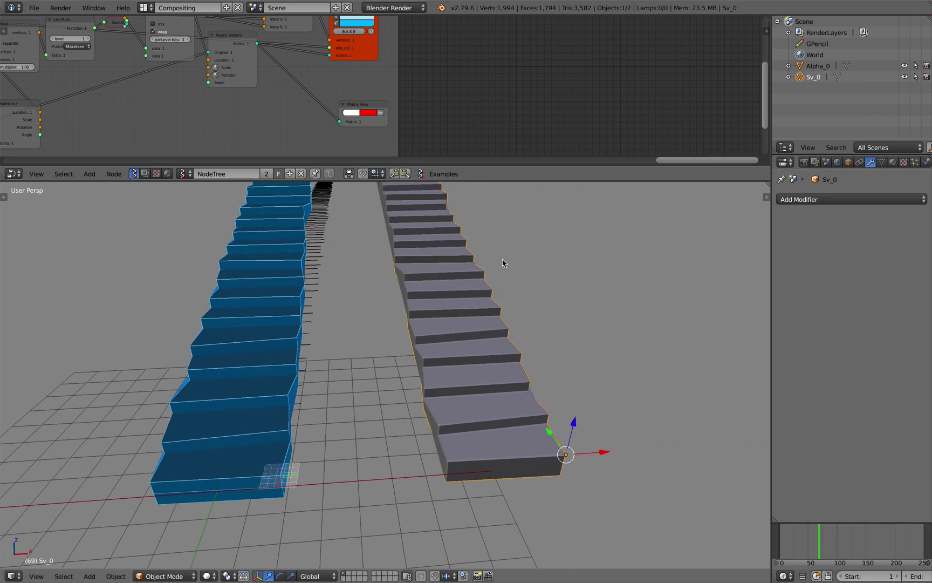
# Enlarge the 3D view and place a duplicate of the bevelled staircase beside it along the X axis
pyautogui.moveTo(515, 182); pyautogui.dragTo(507, 115)
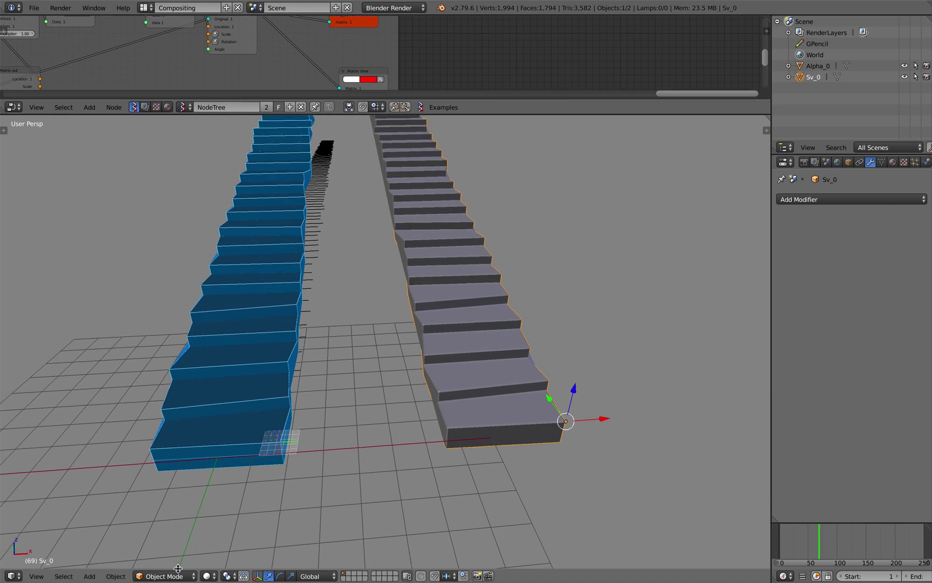
pyautogui.moveTo(381, 415); pyautogui.dragTo(399, 412, button='middle')
pyautogui.hotkey('shift', 'd')
pyautogui.press('x')
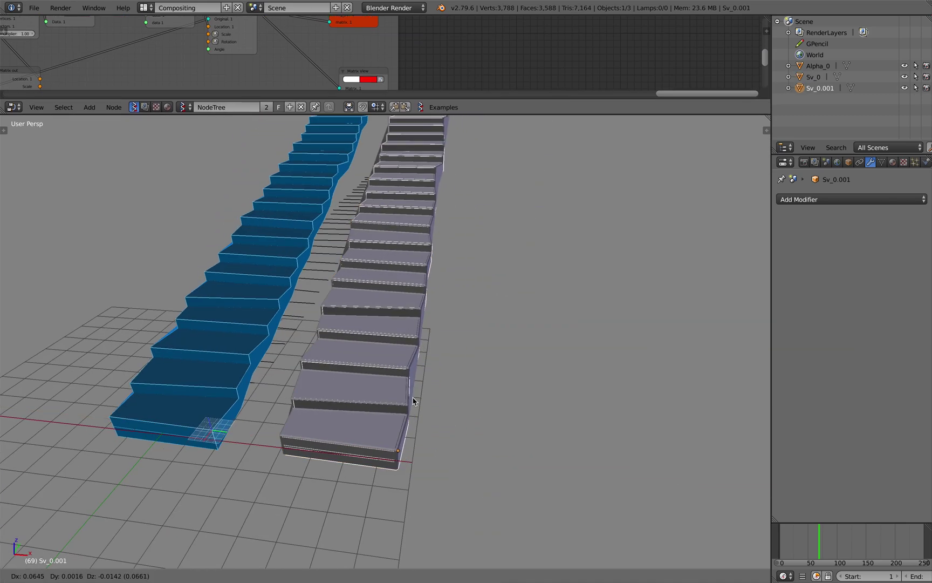
pyautogui.click(608, 412)
# Switch the duplicated staircase to Sculpt Mode
pyautogui.click(164, 575)
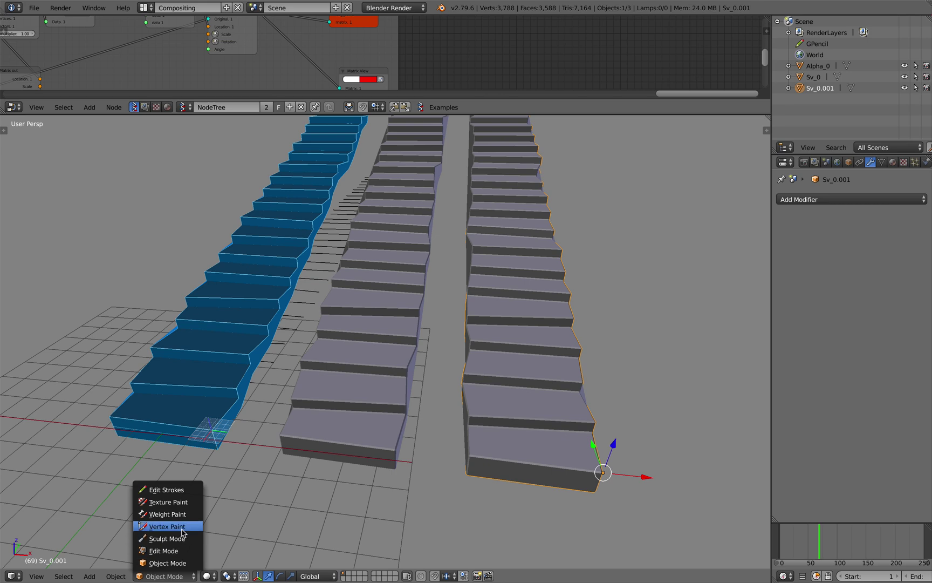
pyautogui.click(165, 537)
pyautogui.moveTo(468, 456); pyautogui.dragTo(503, 433, button='middle')
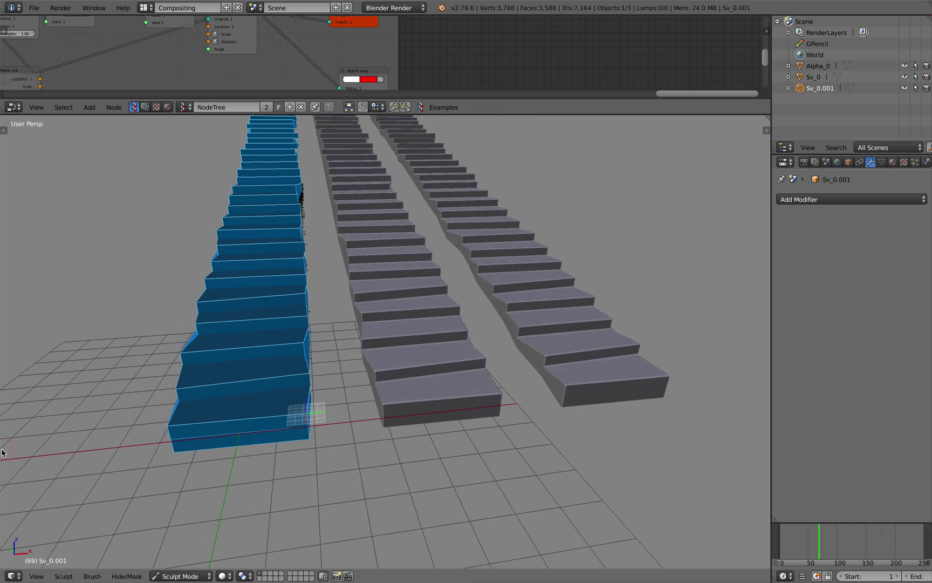
# Show the sculpt brush settings at a wider size, enable Dyntopo and expand the Symmetry/Lock options
pyautogui.click(4, 130)
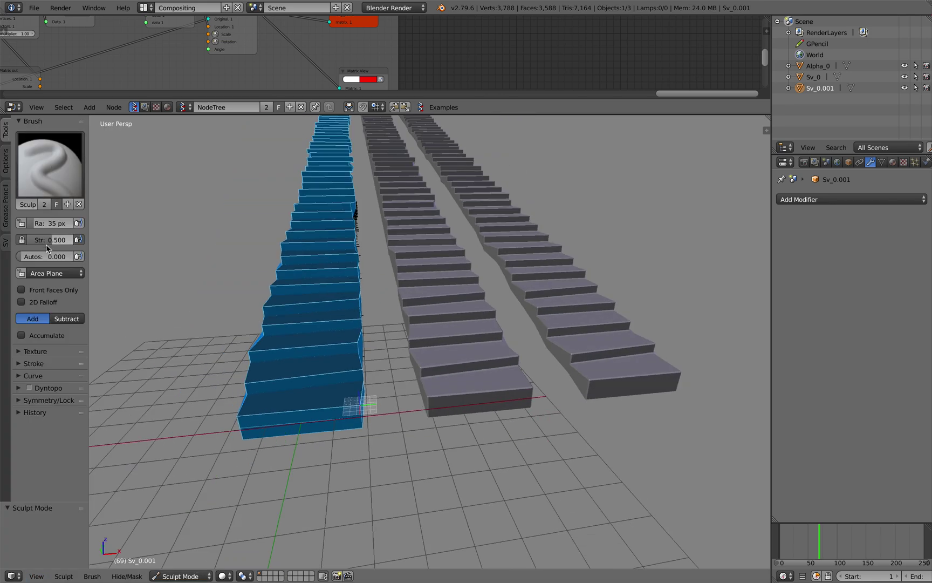
pyautogui.click(6, 161)
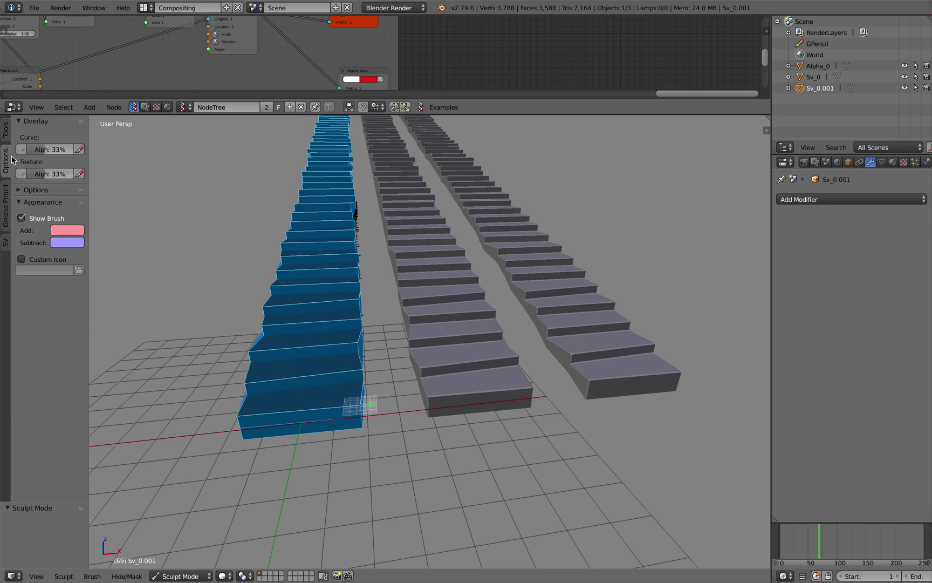
pyautogui.click(6, 131)
pyautogui.click(42, 388)
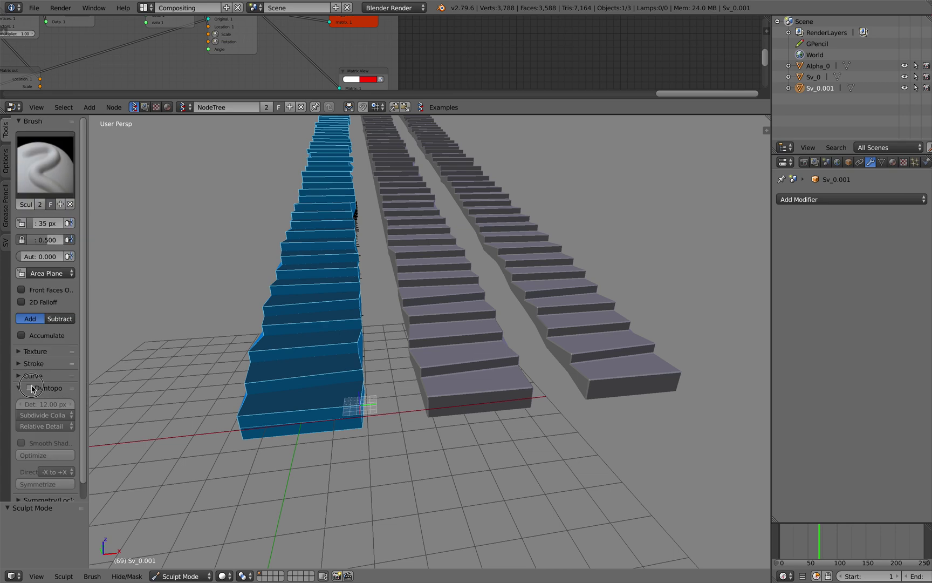
pyautogui.click(31, 388)
pyautogui.moveTo(87, 375); pyautogui.dragTo(154, 374)
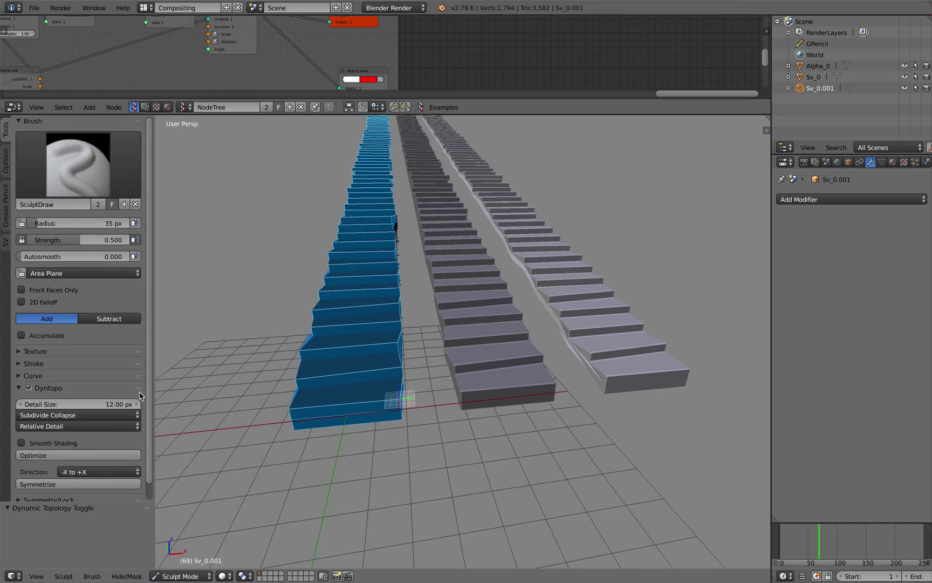
pyautogui.scroll(-1, 81, 431)
pyautogui.click(67, 485)
pyautogui.scroll(-2, 76, 484)
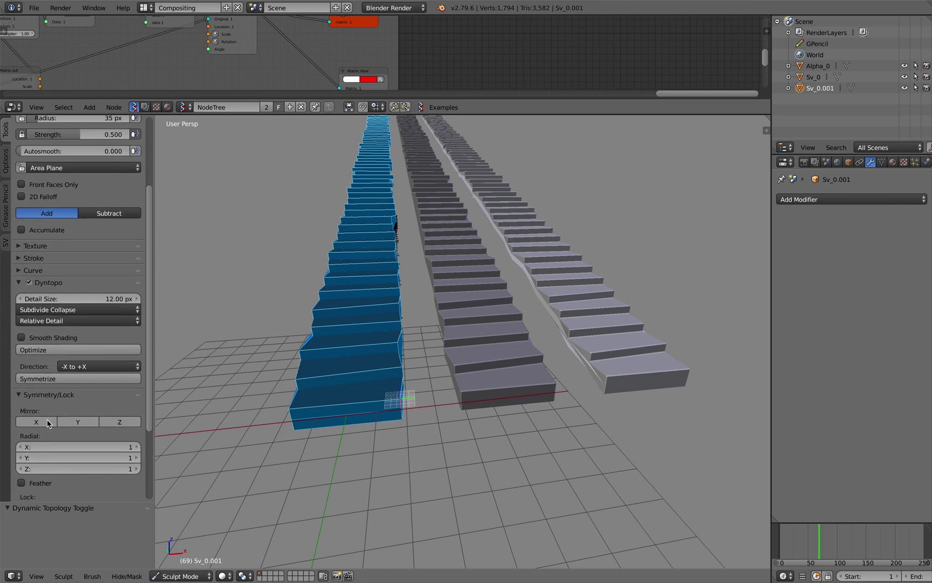
# Try SculptDraw strokes along the edges of the duplicated staircase's lowest steps
pyautogui.keyDown('shift'); pyautogui.moveTo(530, 357); pyautogui.dragTo(441, 353, button='middle'); pyautogui.keyUp('shift')
pyautogui.scroll(3, 441, 353)
pyautogui.keyDown('shift'); pyautogui.moveTo(623, 416); pyautogui.dragTo(557, 395, button='middle'); pyautogui.keyUp('shift')
pyautogui.moveTo(553, 388); pyautogui.dragTo(572, 379)
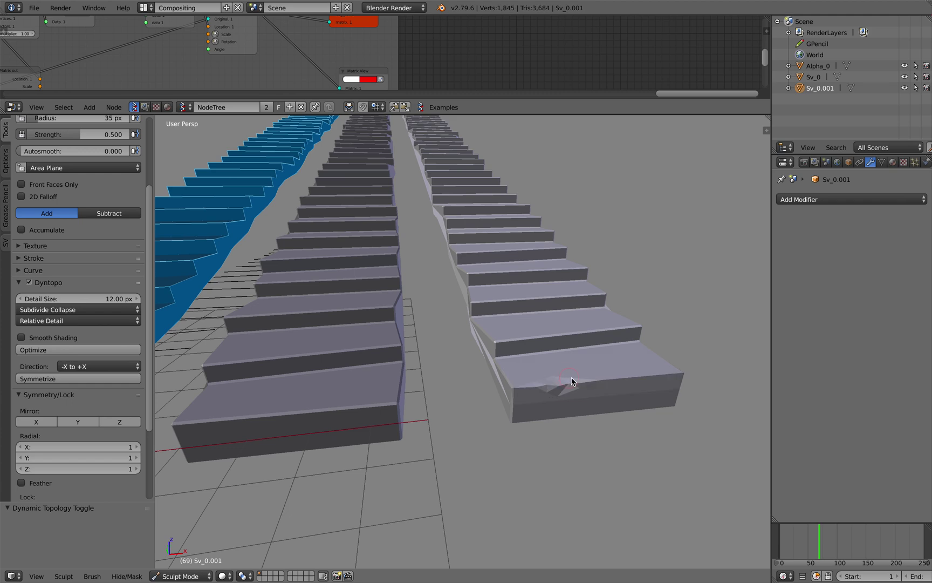
pyautogui.moveTo(608, 330)
pyautogui.mouseDown()
pyautogui.moveTo(532, 333)
pyautogui.moveTo(520, 318)
pyautogui.mouseUp()
# Undo the sculpt strokes on the duplicated staircase
pyautogui.scroll(-1, 532, 332)
pyautogui.scroll(3, 520, 318)
pyautogui.hotkey('ctrl', 'z')
pyautogui.hotkey('ctrl', 'z')
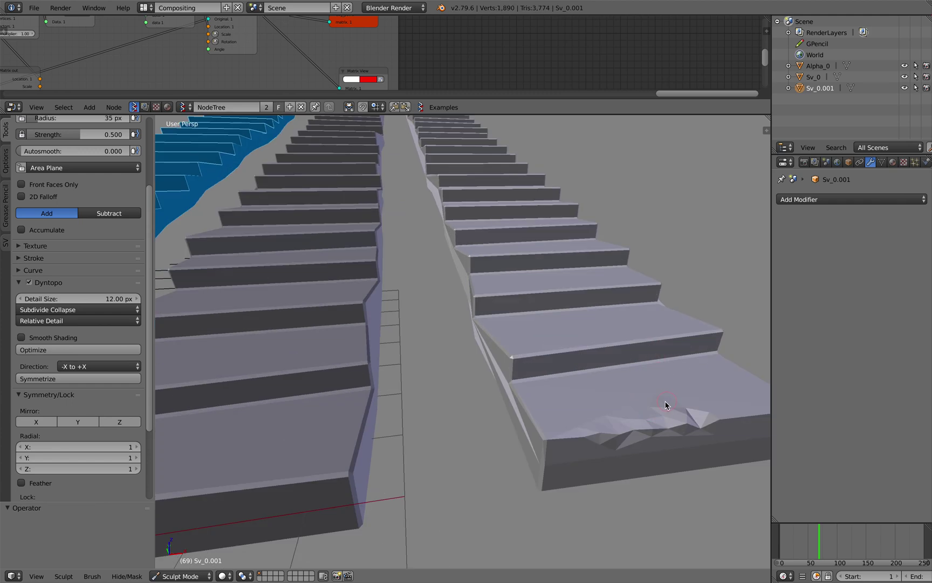
pyautogui.hotkey('ctrl', 'z')
pyautogui.hotkey('ctrl', 'z')
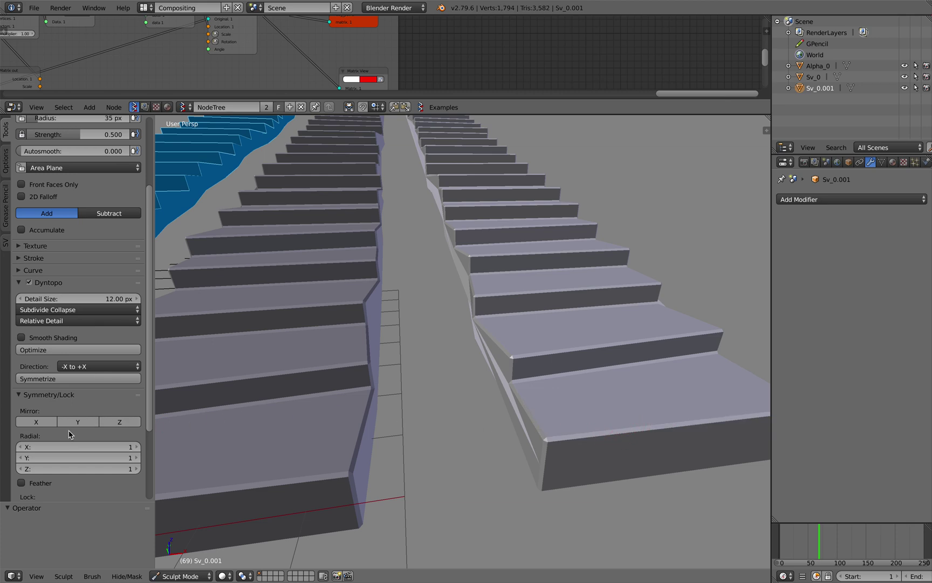
# Set the Dyntopo detail size to 4 px and try a stroke along the front edge of the duplicate's lowest step
pyautogui.click(81, 298)
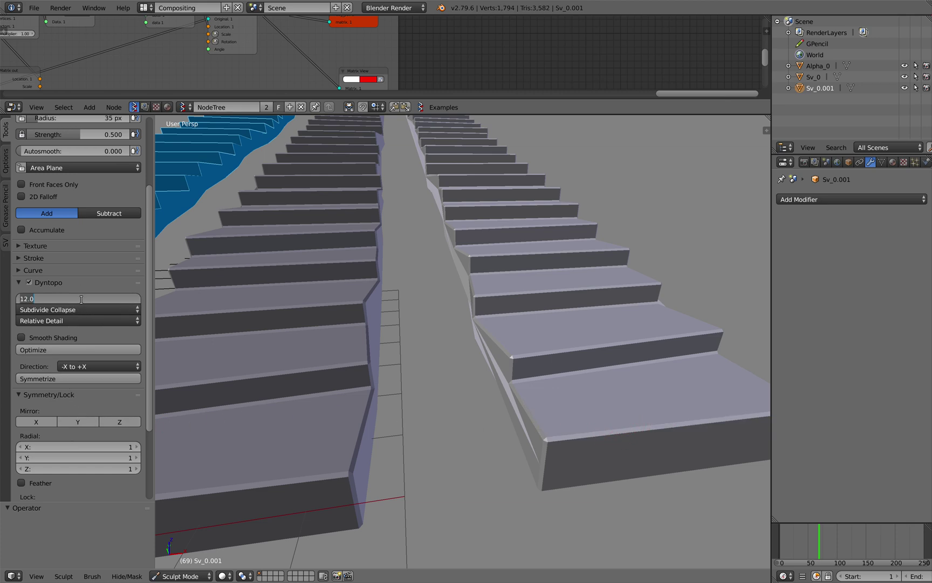
pyautogui.write('4')
pyautogui.press('Return')
pyautogui.moveTo(563, 431)
pyautogui.mouseDown()
pyautogui.moveTo(686, 415)
pyautogui.moveTo(672, 434)
pyautogui.mouseUp()
pyautogui.hotkey('ctrl', 'z')
# Set the Dyntopo detail size to 7 px and roughen the front edge and tread of the duplicate's lowest step
pyautogui.click(109, 298)
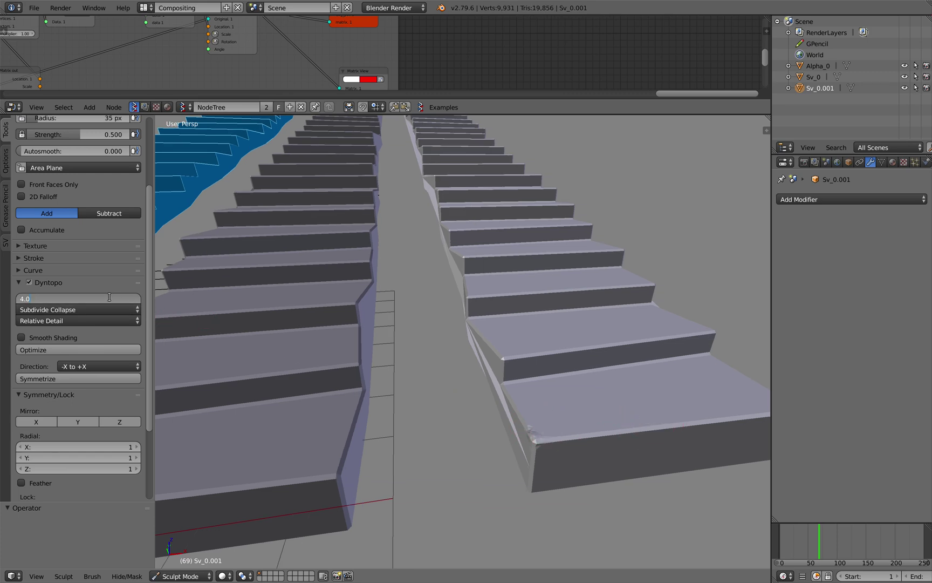
pyautogui.write('7')
pyautogui.press('Return')
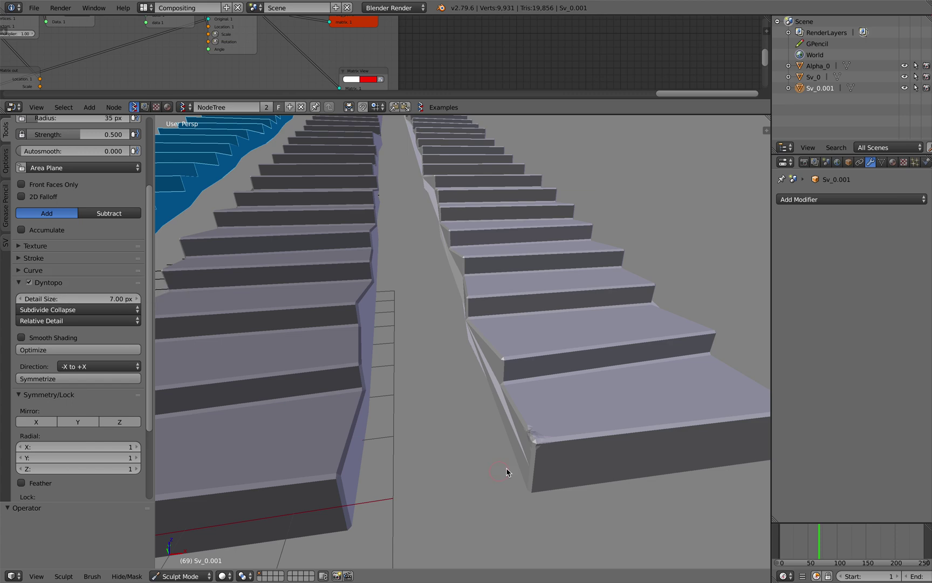
pyautogui.moveTo(568, 440); pyautogui.dragTo(656, 428)
pyautogui.scroll(-2, 655, 429)
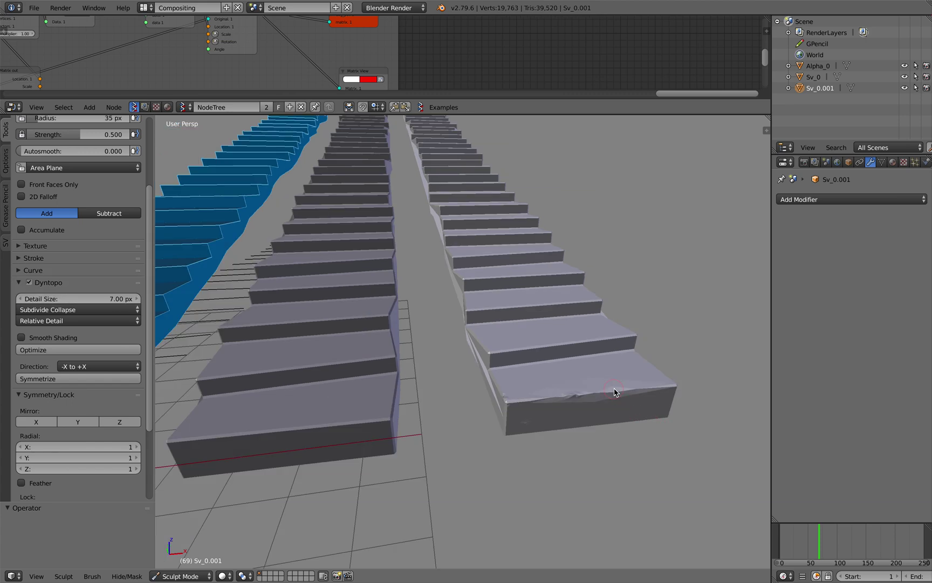
pyautogui.scroll(-2, 614, 393)
pyautogui.scroll(-3, 533, 340)
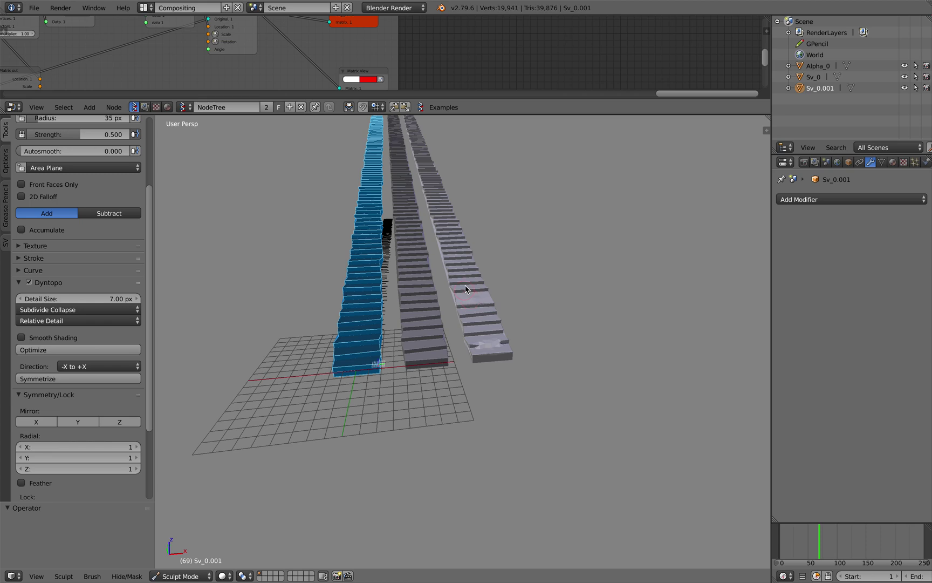
# Sculpt short SculptDraw strokes on the front edges of several steps above the duplicate's lowest ones
pyautogui.scroll(3, 468, 284)
pyautogui.scroll(5, 463, 254)
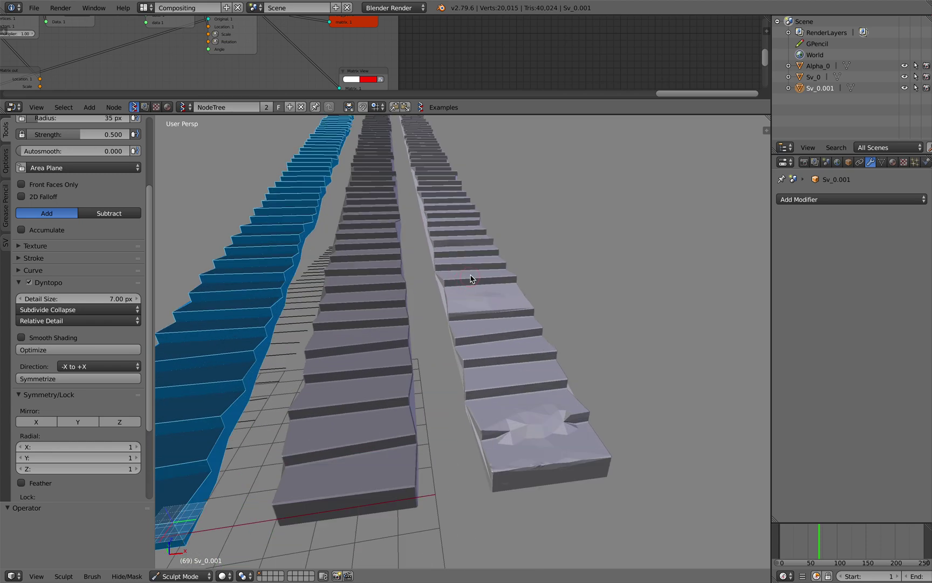
pyautogui.scroll(2, 476, 264)
pyautogui.moveTo(490, 281); pyautogui.dragTo(466, 275)
pyautogui.moveTo(465, 275)
pyautogui.mouseDown(button='middle')
pyautogui.moveTo(456, 291)
pyautogui.moveTo(462, 353)
pyautogui.mouseUp(button='middle')
pyautogui.scroll(2, 458, 351)
pyautogui.moveTo(416, 297); pyautogui.dragTo(405, 302)
pyautogui.keyDown('shift'); pyautogui.moveTo(415, 304); pyautogui.dragTo(500, 402, button='middle'); pyautogui.keyUp('shift')
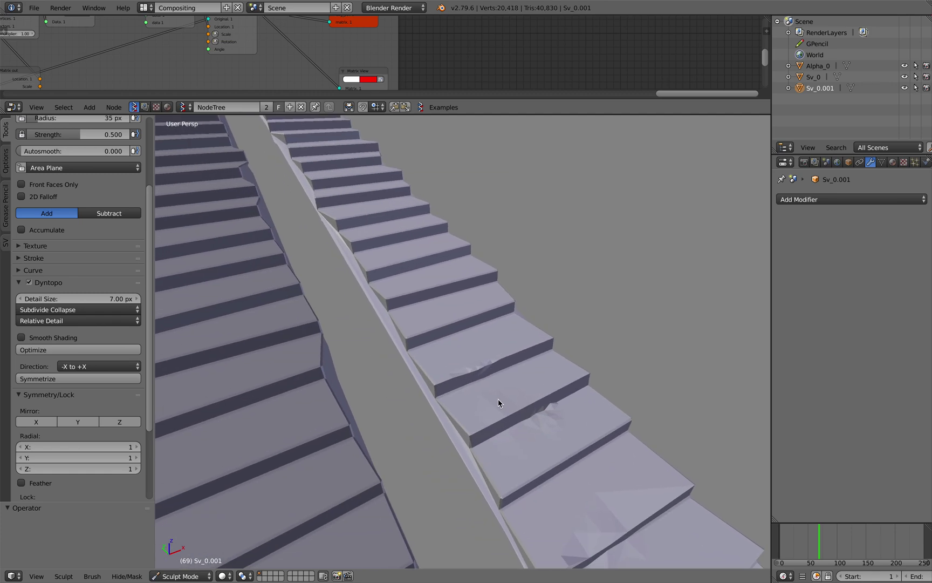
# Chip the front edges of the next steps up the duplicated staircase with short strokes
pyautogui.scroll(2, 498, 399)
pyautogui.moveTo(379, 270); pyautogui.dragTo(400, 282)
pyautogui.scroll(2, 402, 284)
pyautogui.keyDown('shift'); pyautogui.moveTo(402, 283); pyautogui.dragTo(443, 372, button='middle'); pyautogui.keyUp('shift')
pyautogui.scroll(1, 393, 356)
pyautogui.moveTo(421, 357); pyautogui.dragTo(436, 354)
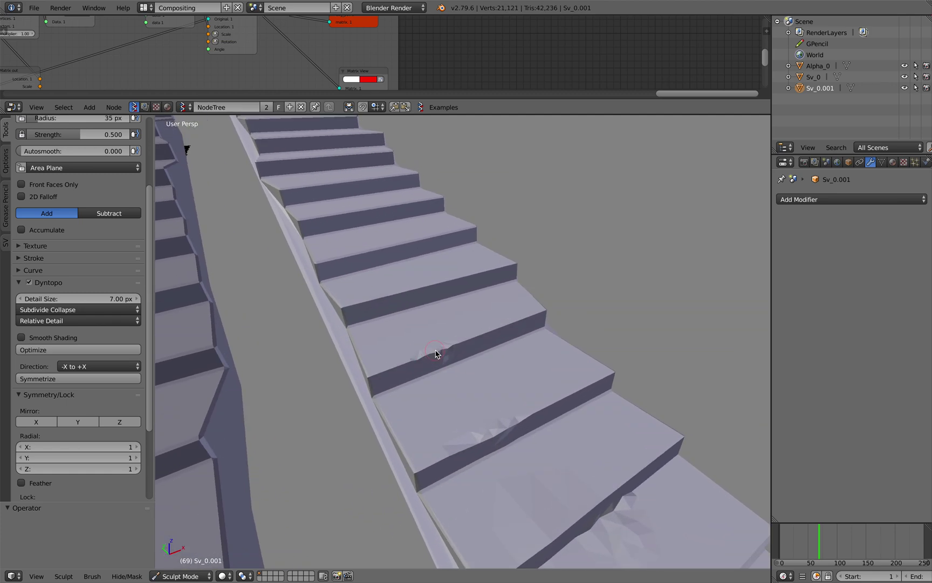
pyautogui.moveTo(339, 288); pyautogui.dragTo(323, 253)
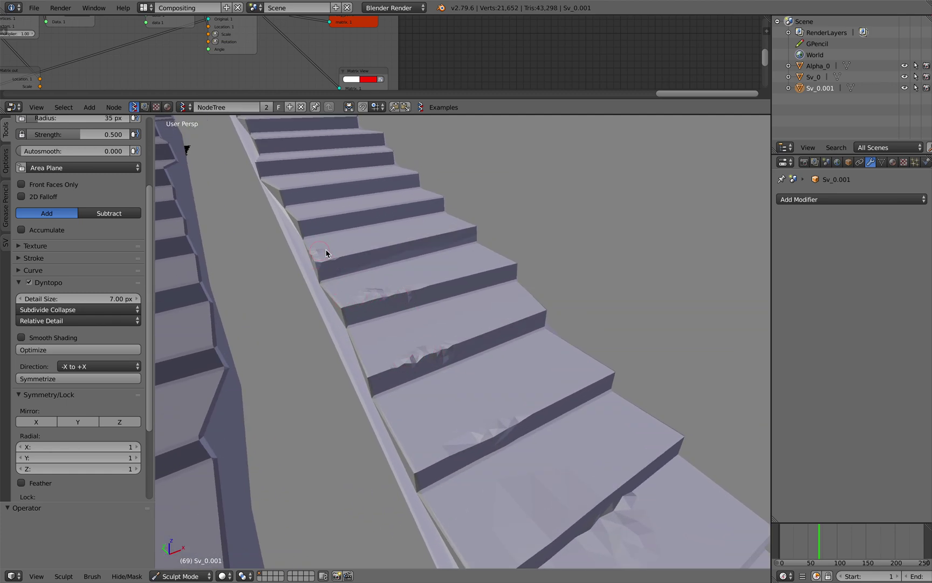
# Continue the irregular chips further up the flight, roughening both step edges and treads
pyautogui.moveTo(392, 248)
pyautogui.keyDown('shift'); pyautogui.mouseDown()
pyautogui.moveTo(400, 282)
pyautogui.moveTo(344, 245)
pyautogui.mouseUp(); pyautogui.keyUp('shift')
pyautogui.keyDown('shift'); pyautogui.moveTo(375, 230); pyautogui.dragTo(379, 254, button='middle'); pyautogui.keyUp('shift')
pyautogui.moveTo(351, 241); pyautogui.dragTo(302, 247)
pyautogui.keyDown('shift'); pyautogui.moveTo(302, 247); pyautogui.dragTo(292, 256, button='middle'); pyautogui.keyUp('shift')
pyautogui.moveTo(345, 222)
pyautogui.mouseDown()
pyautogui.moveTo(275, 185)
pyautogui.moveTo(298, 155)
pyautogui.mouseUp()
pyautogui.moveTo(300, 161)
pyautogui.keyDown('shift'); pyautogui.mouseDown(button='middle')
pyautogui.moveTo(356, 345)
pyautogui.moveTo(366, 307)
pyautogui.mouseUp(button='middle'); pyautogui.keyUp('shift')
pyautogui.keyDown('shift'); pyautogui.moveTo(326, 238); pyautogui.dragTo(323, 255, button='middle'); pyautogui.keyUp('shift')
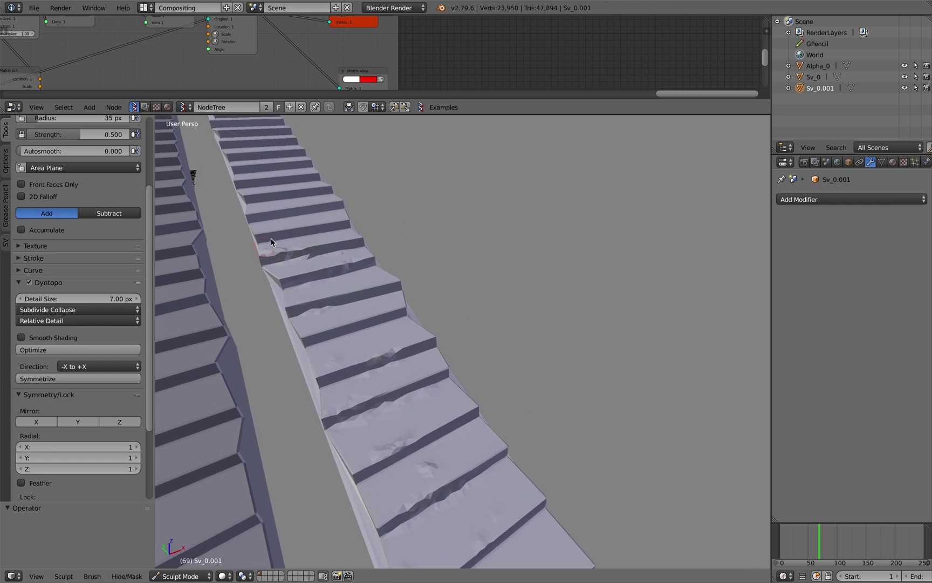
# Sculpt strokes across the front edges of the higher steps and undo the last stroke
pyautogui.moveTo(262, 221); pyautogui.dragTo(331, 209)
pyautogui.keyDown('shift'); pyautogui.moveTo(331, 341); pyautogui.dragTo(348, 392, button='middle'); pyautogui.keyUp('shift')
pyautogui.moveTo(316, 225); pyautogui.dragTo(266, 236)
pyautogui.moveTo(440, 394)
pyautogui.keyDown('shift'); pyautogui.mouseDown(button='middle')
pyautogui.moveTo(479, 449)
pyautogui.moveTo(437, 415)
pyautogui.mouseUp(button='middle'); pyautogui.keyUp('shift')
pyautogui.moveTo(356, 254); pyautogui.dragTo(285, 247)
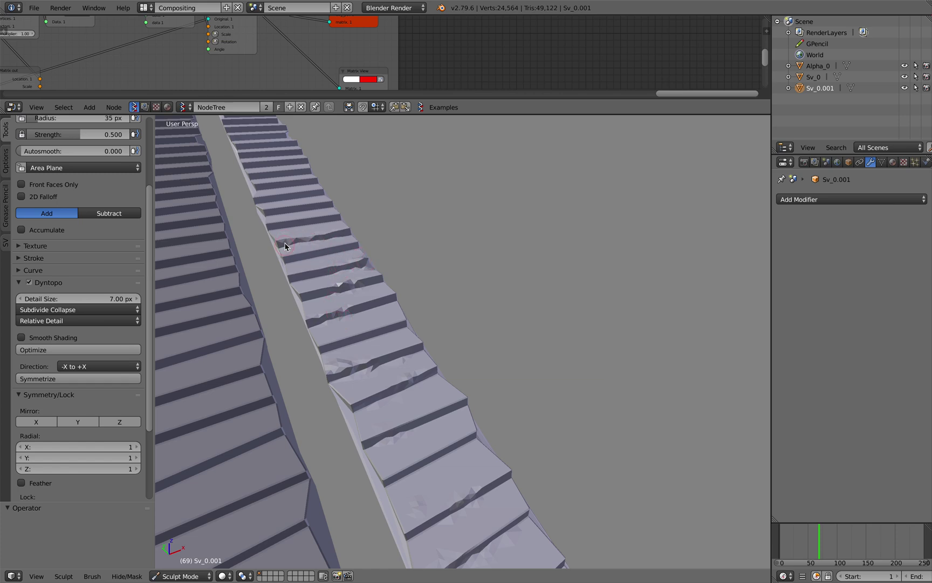
pyautogui.keyDown('shift'); pyautogui.moveTo(327, 224); pyautogui.dragTo(344, 262, button='middle'); pyautogui.keyUp('shift')
pyautogui.moveTo(311, 209); pyautogui.dragTo(291, 190)
pyautogui.keyDown('shift'); pyautogui.moveTo(272, 205); pyautogui.dragTo(289, 240, button='middle'); pyautogui.keyUp('shift')
pyautogui.keyDown('shift'); pyautogui.moveTo(337, 333); pyautogui.dragTo(354, 369, button='middle'); pyautogui.keyUp('shift')
pyautogui.hotkey('ctrl', 'z')
# Sculpt short strokes near the outer ends of the upper steps of the duplicated staircase
pyautogui.scroll(-3, 356, 301)
pyautogui.moveTo(353, 313)
pyautogui.mouseDown(button='middle')
pyautogui.moveTo(396, 374)
pyautogui.moveTo(358, 323)
pyautogui.moveTo(388, 335)
pyautogui.mouseUp(button='middle')
pyautogui.moveTo(514, 214); pyautogui.dragTo(503, 213)
pyautogui.keyDown('shift'); pyautogui.moveTo(508, 229); pyautogui.dragTo(498, 260, button='middle'); pyautogui.keyUp('shift')
pyautogui.moveTo(508, 194); pyautogui.dragTo(517, 193)
pyautogui.moveTo(515, 164); pyautogui.dragTo(522, 164)
pyautogui.moveTo(523, 141); pyautogui.dragTo(527, 141)
pyautogui.keyDown('shift'); pyautogui.moveTo(479, 314); pyautogui.dragTo(470, 386, button='middle'); pyautogui.keyUp('shift')
pyautogui.moveTo(531, 134); pyautogui.dragTo(519, 176)
pyautogui.moveTo(478, 408)
pyautogui.keyDown('shift'); pyautogui.mouseDown(button='middle')
pyautogui.moveTo(474, 425)
pyautogui.moveTo(477, 390)
pyautogui.mouseUp(button='middle'); pyautogui.keyUp('shift')
pyautogui.moveTo(475, 319); pyautogui.dragTo(485, 309)
pyautogui.keyDown('shift'); pyautogui.moveTo(485, 309); pyautogui.dragTo(493, 246, button='middle'); pyautogui.keyUp('shift')
# Add uneven dents along the front edges of the middle steps
pyautogui.scroll(2, 497, 203)
pyautogui.moveTo(468, 318); pyautogui.dragTo(472, 320)
pyautogui.moveTo(472, 320); pyautogui.dragTo(485, 322, button='middle')
pyautogui.moveTo(486, 322); pyautogui.dragTo(502, 313)
pyautogui.moveTo(502, 313)
pyautogui.mouseDown(button='middle')
pyautogui.moveTo(511, 311)
pyautogui.moveTo(495, 277)
pyautogui.mouseUp(button='middle')
pyautogui.scroll(2, 511, 311)
pyautogui.moveTo(464, 286); pyautogui.dragTo(509, 287)
pyautogui.scroll(1, 509, 287)
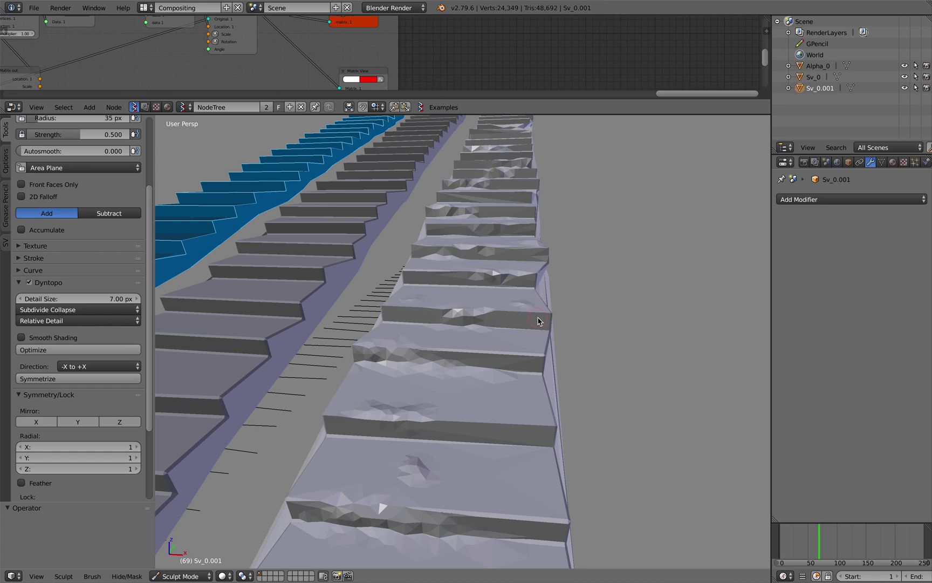
# Break up the remaining straight edge sections at the outer ends of the middle steps
pyautogui.keyDown('shift'); pyautogui.moveTo(540, 320); pyautogui.dragTo(504, 276, button='middle'); pyautogui.keyUp('shift')
pyautogui.moveTo(526, 302); pyautogui.dragTo(528, 303)
pyautogui.moveTo(528, 303); pyautogui.dragTo(522, 338, button='middle')
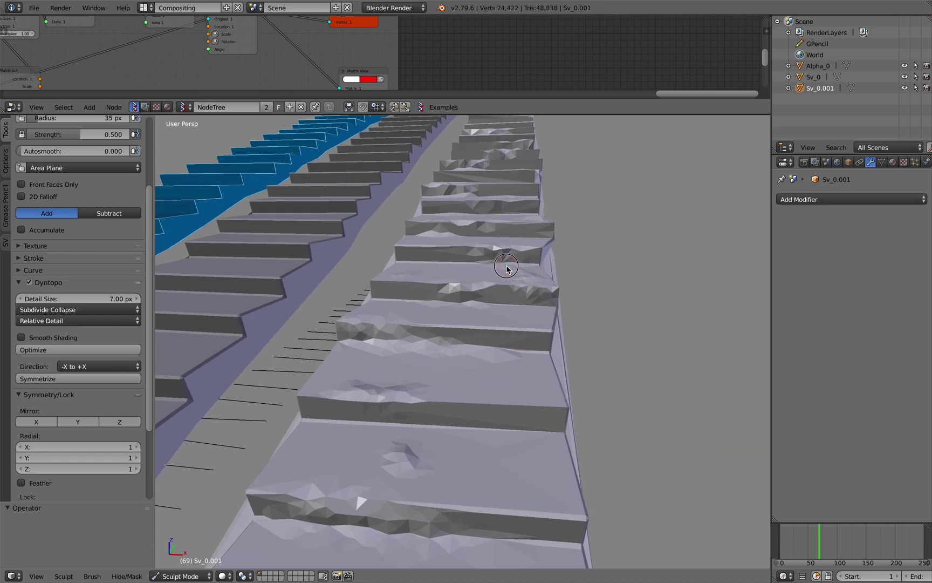
pyautogui.moveTo(507, 268); pyautogui.dragTo(477, 287)
pyautogui.scroll(1, 476, 287)
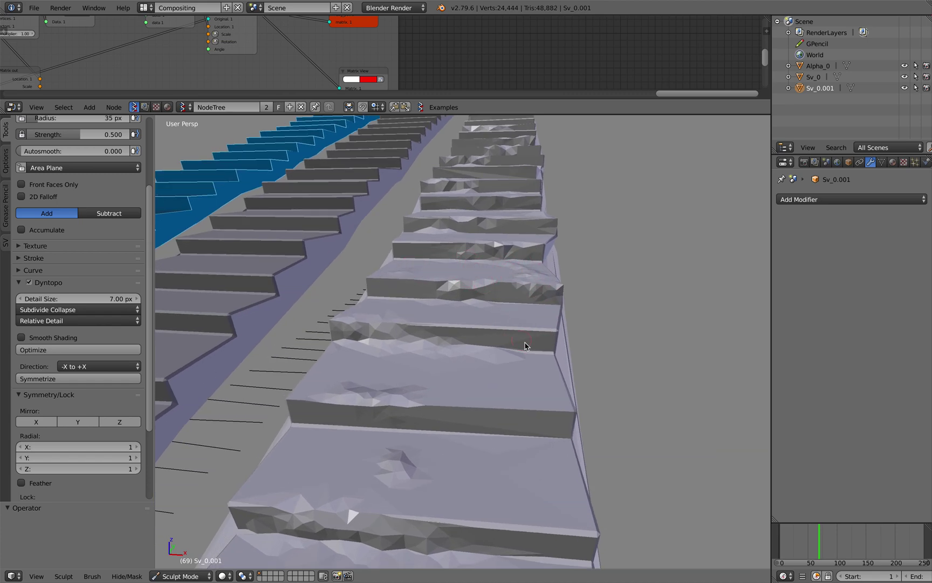
pyautogui.moveTo(526, 346); pyautogui.dragTo(528, 324, button='middle')
pyautogui.moveTo(521, 372); pyautogui.dragTo(502, 420, button='middle')
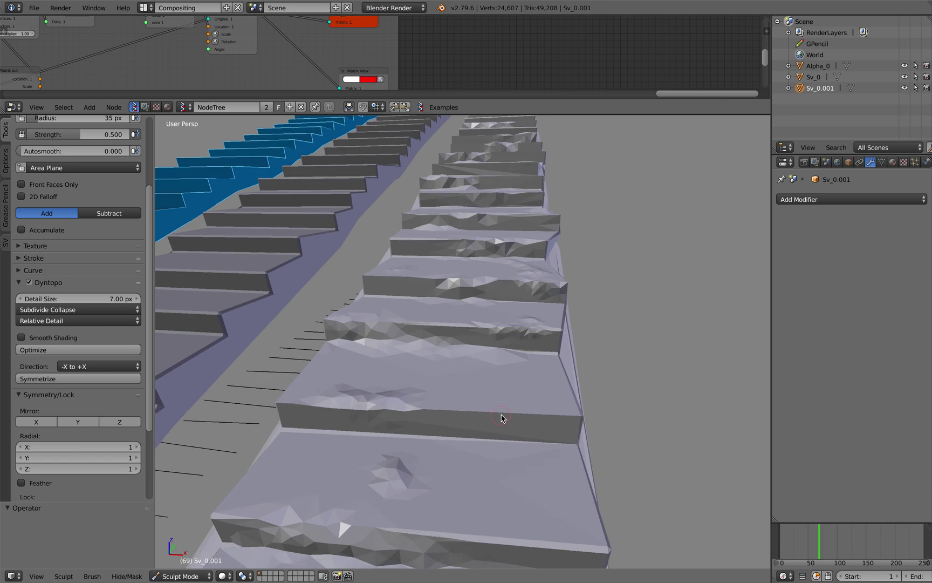
pyautogui.moveTo(502, 420); pyautogui.dragTo(539, 430)
# Roughen the edges and treads of the next steps down with short strokes near their outer corners
pyautogui.moveTo(539, 430); pyautogui.dragTo(535, 340, button='middle')
pyautogui.moveTo(475, 389); pyautogui.dragTo(493, 394)
pyautogui.moveTo(552, 390); pyautogui.dragTo(556, 390)
pyautogui.moveTo(555, 389); pyautogui.dragTo(501, 456, button='middle')
pyautogui.moveTo(539, 462); pyautogui.dragTo(542, 462)
pyautogui.moveTo(542, 463)
pyautogui.mouseDown(button='middle')
pyautogui.moveTo(510, 462)
pyautogui.moveTo(468, 490)
pyautogui.mouseUp(button='middle')
pyautogui.moveTo(468, 490); pyautogui.dragTo(393, 505)
pyautogui.moveTo(393, 506)
pyautogui.mouseDown(button='middle')
pyautogui.moveTo(475, 422)
pyautogui.moveTo(455, 436)
pyautogui.moveTo(230, 342)
pyautogui.mouseUp(button='middle')
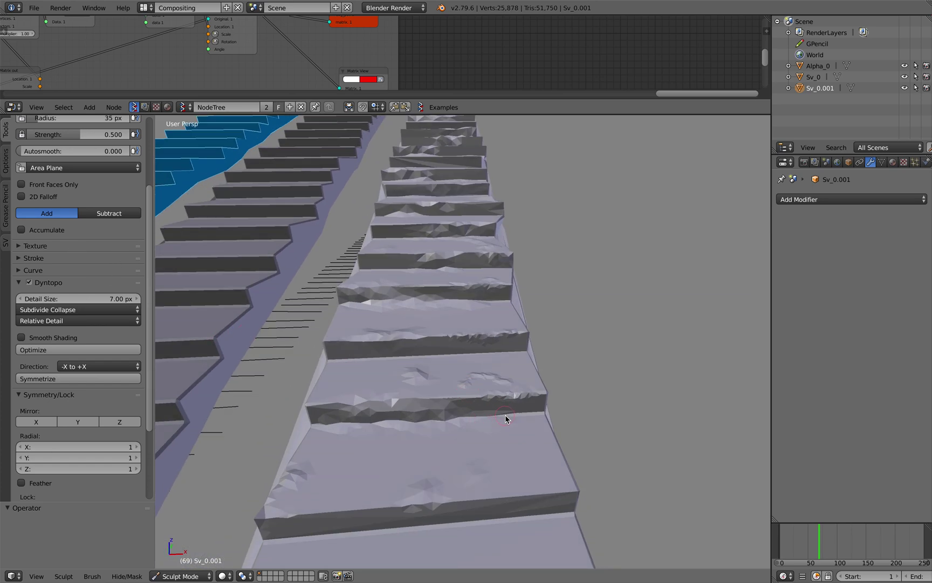
# Roughen the whole front edge of the large step below the sculpted ones and carve into its tread
pyautogui.scroll(2, 507, 399)
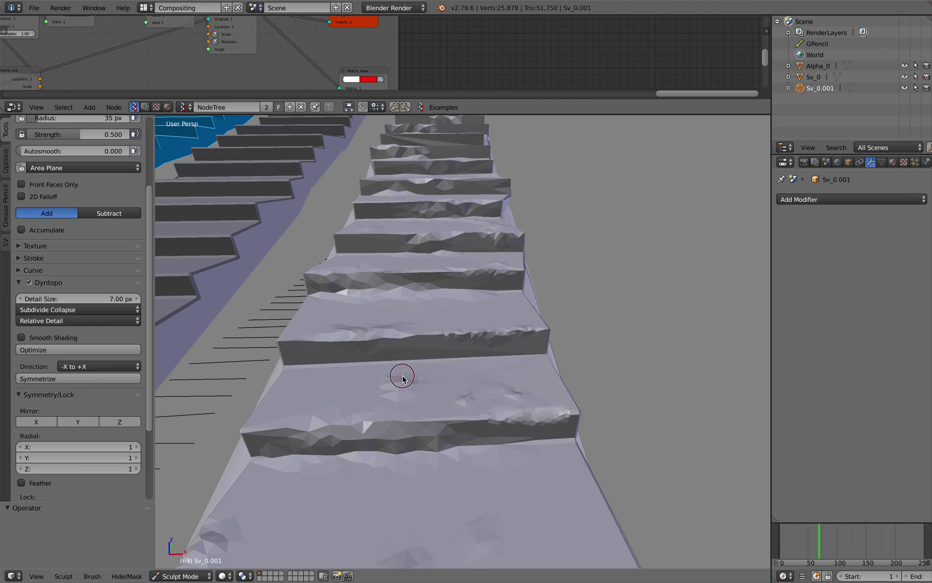
pyautogui.scroll(3, 474, 343)
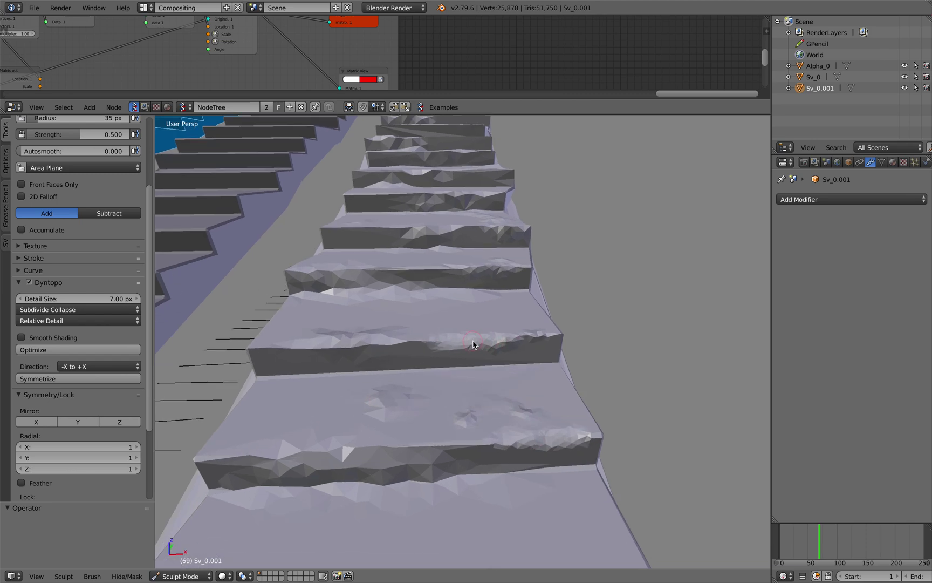
pyautogui.scroll(3, 496, 423)
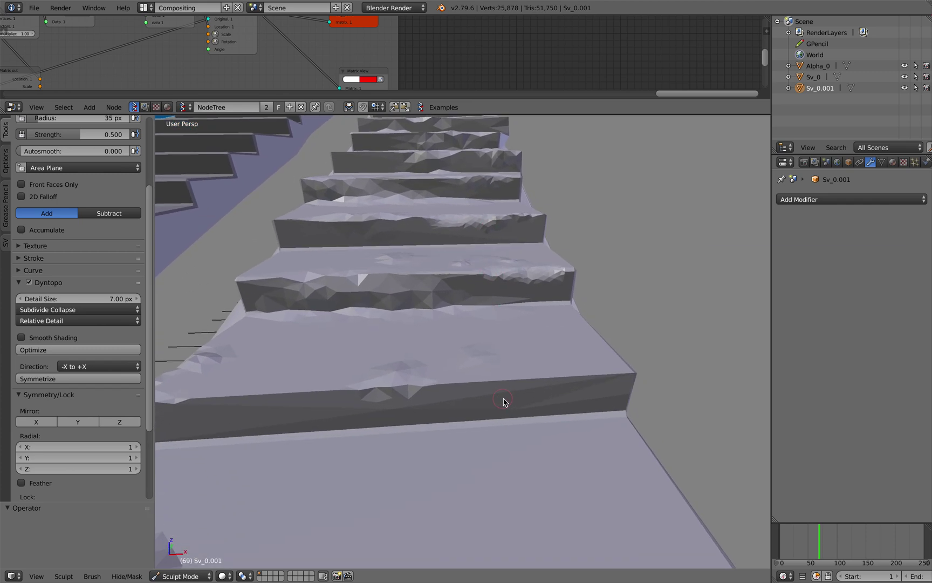
pyautogui.moveTo(545, 382); pyautogui.dragTo(557, 382)
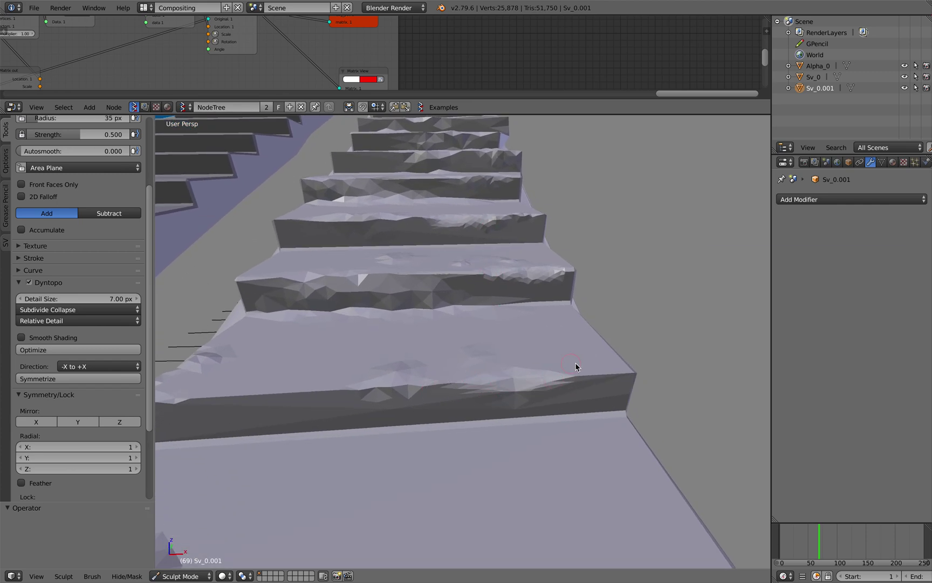
pyautogui.moveTo(466, 393); pyautogui.dragTo(333, 371)
pyautogui.moveTo(333, 371); pyautogui.dragTo(318, 365, button='middle')
pyautogui.scroll(5, 69, 173)
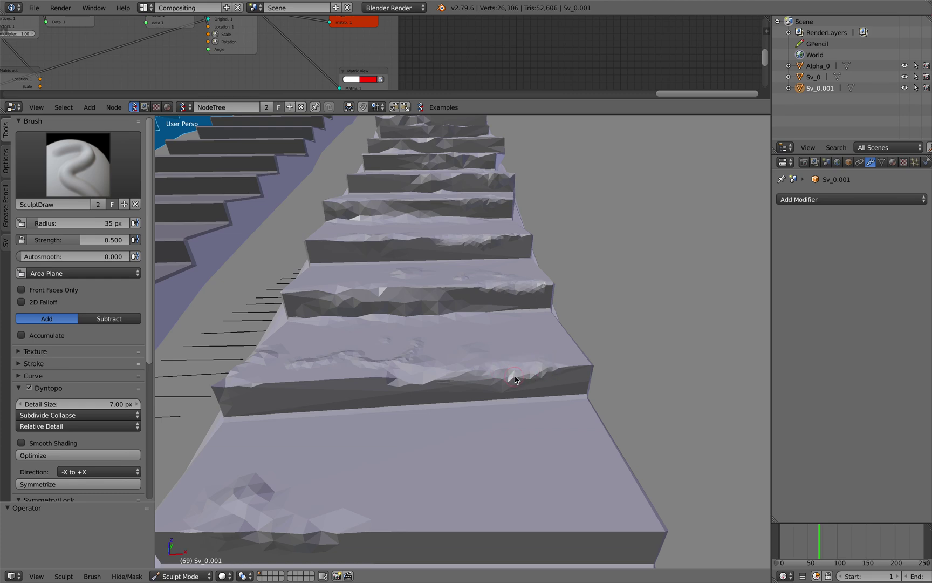
pyautogui.moveTo(518, 363); pyautogui.dragTo(493, 376)
pyautogui.moveTo(483, 339); pyautogui.dragTo(510, 366)
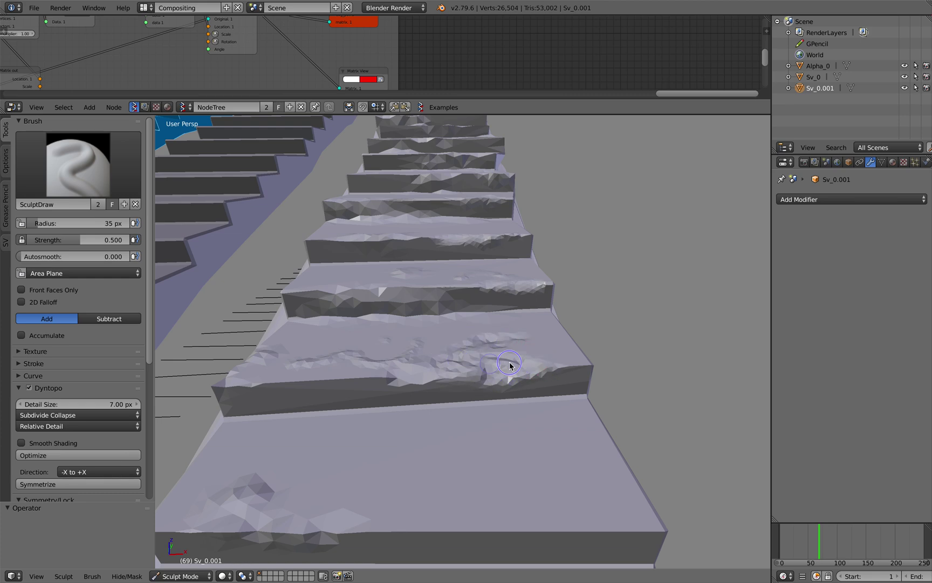
# Soften the coarse marks and roughen the front edges of the next two lower steps
pyautogui.scroll(-3, 535, 462)
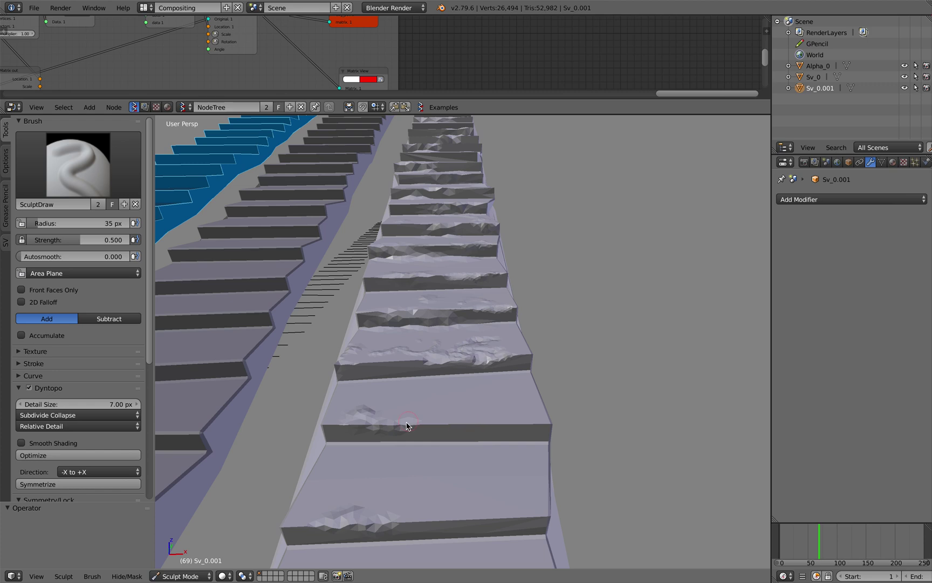
pyautogui.scroll(3, 366, 419)
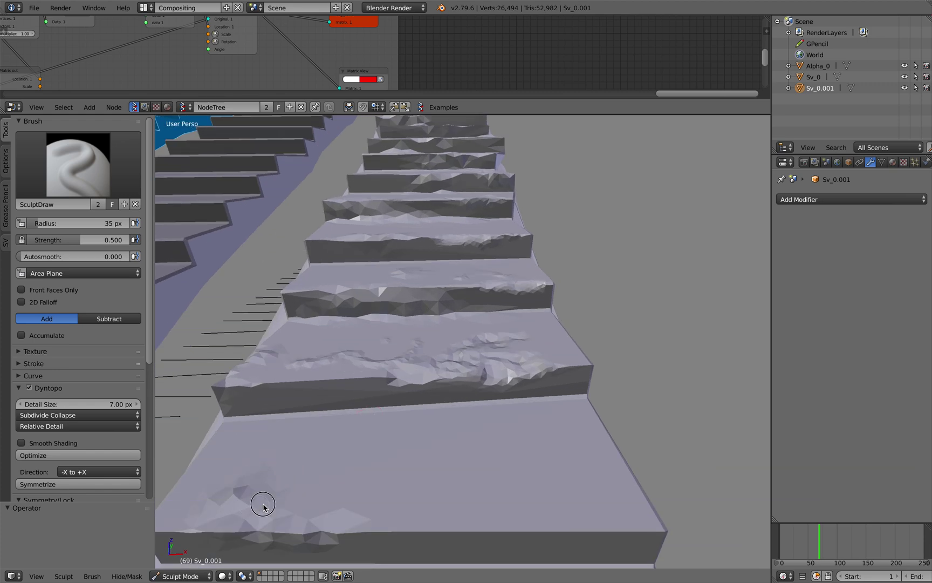
pyautogui.scroll(-2, 313, 518)
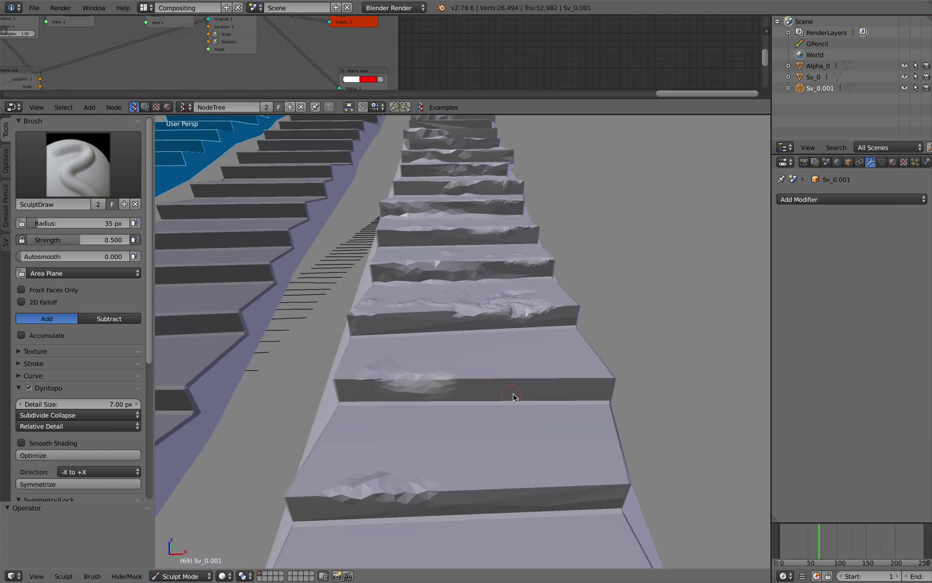
pyautogui.moveTo(523, 381)
pyautogui.mouseDown()
pyautogui.moveTo(559, 379)
pyautogui.moveTo(524, 377)
pyautogui.moveTo(539, 370)
pyautogui.mouseUp()
pyautogui.moveTo(596, 473); pyautogui.dragTo(534, 493)
pyautogui.moveTo(535, 493)
pyautogui.mouseDown(button='middle')
pyautogui.moveTo(568, 491)
pyautogui.moveTo(447, 423)
pyautogui.mouseUp(button='middle')
pyautogui.moveTo(393, 413)
pyautogui.mouseDown()
pyautogui.moveTo(414, 430)
pyautogui.moveTo(492, 409)
pyautogui.mouseUp()
# Wear down the edges and side corners of the lower steps with SculptDraw strokes
pyautogui.keyDown('shift'); pyautogui.moveTo(366, 465); pyautogui.dragTo(503, 420, button='middle'); pyautogui.keyUp('shift')
pyautogui.moveTo(502, 421); pyautogui.dragTo(448, 419)
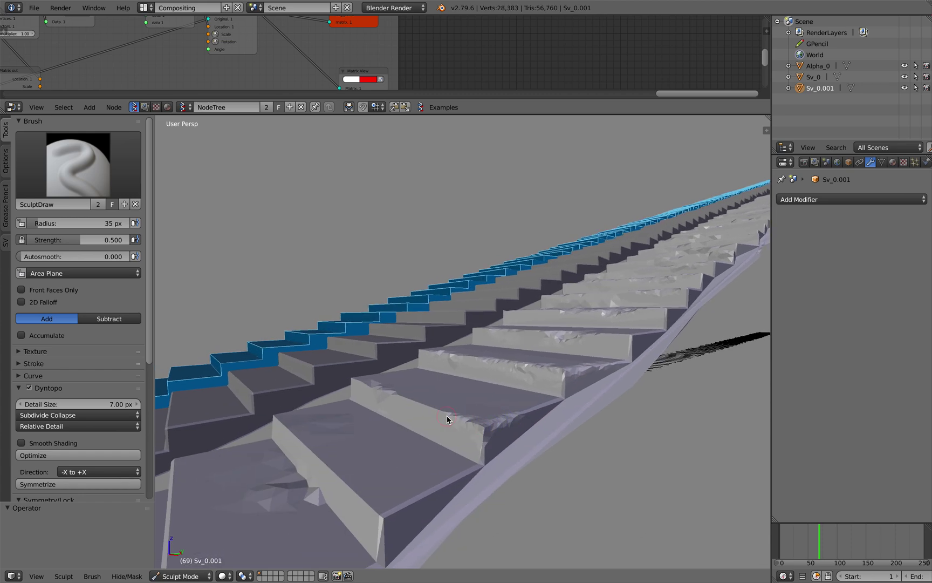
pyautogui.moveTo(425, 410); pyautogui.dragTo(513, 407, button='middle')
pyautogui.moveTo(524, 416); pyautogui.dragTo(451, 391)
pyautogui.keyDown('shift'); pyautogui.moveTo(461, 397); pyautogui.dragTo(507, 369, button='middle'); pyautogui.keyUp('shift')
pyautogui.moveTo(515, 360); pyautogui.dragTo(478, 359)
pyautogui.moveTo(478, 359)
pyautogui.mouseDown(button='middle')
pyautogui.moveTo(483, 386)
pyautogui.moveTo(534, 390)
pyautogui.mouseUp(button='middle')
pyautogui.moveTo(583, 355)
pyautogui.mouseDown()
pyautogui.moveTo(547, 369)
pyautogui.moveTo(554, 359)
pyautogui.mouseUp()
pyautogui.keyDown('shift'); pyautogui.moveTo(554, 359); pyautogui.dragTo(551, 370, button='middle'); pyautogui.keyUp('shift')
pyautogui.moveTo(550, 373); pyautogui.dragTo(513, 399)
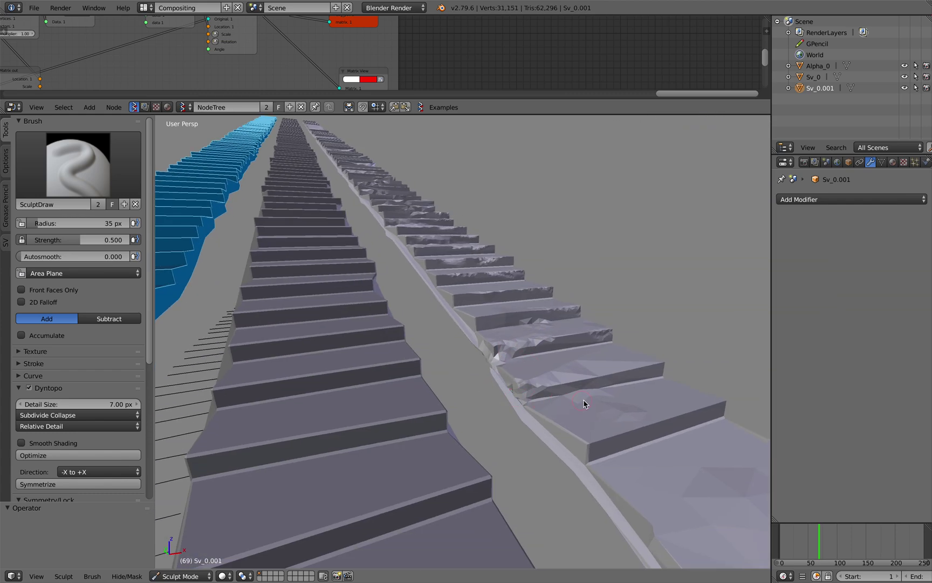
# Sculpt long strokes across the treads and corners of the lowest steps
pyautogui.moveTo(556, 423); pyautogui.dragTo(594, 451)
pyautogui.keyDown('shift'); pyautogui.moveTo(594, 451); pyautogui.dragTo(539, 398, button='middle'); pyautogui.keyUp('shift')
pyautogui.moveTo(558, 383)
pyautogui.mouseDown()
pyautogui.moveTo(594, 356)
pyautogui.moveTo(585, 483)
pyautogui.moveTo(605, 520)
pyautogui.mouseUp()
pyautogui.keyDown('shift'); pyautogui.moveTo(605, 520); pyautogui.dragTo(572, 483, button='middle'); pyautogui.keyUp('shift')
pyautogui.moveTo(572, 483); pyautogui.dragTo(711, 433)
pyautogui.scroll(-3, 633, 447)
pyautogui.moveTo(508, 415); pyautogui.dragTo(527, 412)
pyautogui.moveTo(542, 462); pyautogui.dragTo(517, 420, button='middle')
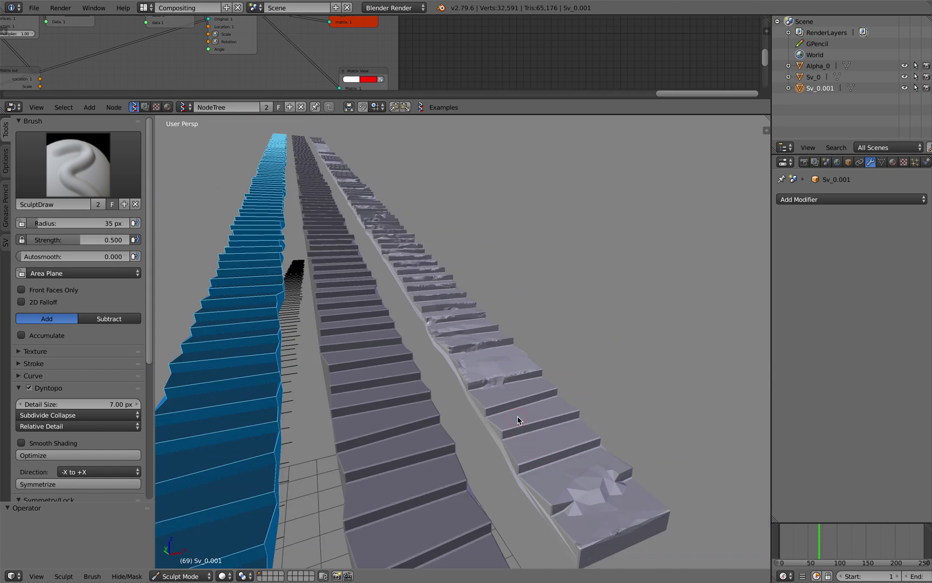
# Sweep broad, coarse strokes down the lowest flight and touch up the steps above it
pyautogui.scroll(-3, 517, 421)
pyautogui.moveTo(484, 368); pyautogui.dragTo(538, 435)
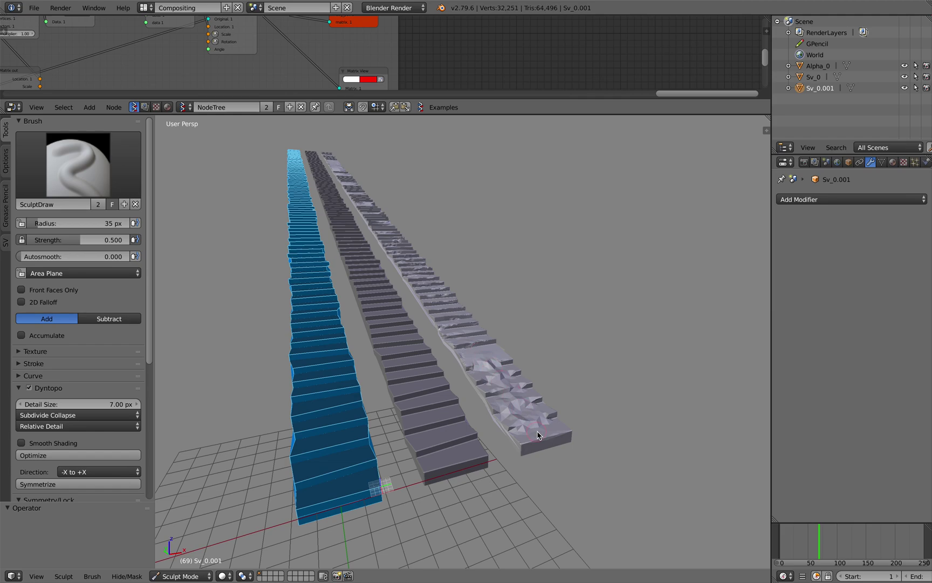
pyautogui.moveTo(459, 319); pyautogui.dragTo(452, 309)
pyautogui.moveTo(442, 284); pyautogui.dragTo(441, 308, button='middle')
pyautogui.scroll(4, 427, 264)
pyautogui.moveTo(397, 162)
pyautogui.keyDown('shift'); pyautogui.mouseDown(button='middle')
pyautogui.moveTo(377, 279)
pyautogui.moveTo(425, 238)
pyautogui.mouseUp(button='middle'); pyautogui.keyUp('shift')
pyautogui.scroll(-4, 386, 246)
pyautogui.moveTo(451, 189)
pyautogui.keyDown('shift'); pyautogui.mouseDown(button='middle')
pyautogui.moveTo(449, 340)
pyautogui.moveTo(395, 352)
pyautogui.mouseUp(button='middle'); pyautogui.keyUp('shift')
pyautogui.scroll(-4, 441, 346)
# Return to Object Mode, clear the selection and select the unsculpted bevelled staircase Sv_0
pyautogui.click(195, 576)
pyautogui.click(183, 563)
pyautogui.moveTo(466, 385); pyautogui.dragTo(622, 423, button='middle')
pyautogui.press('a')
pyautogui.moveTo(648, 354); pyautogui.dragTo(575, 386, button='middle')
pyautogui.rightClick(502, 392)
pyautogui.moveTo(500, 391); pyautogui.dragTo(520, 358, button='middle')
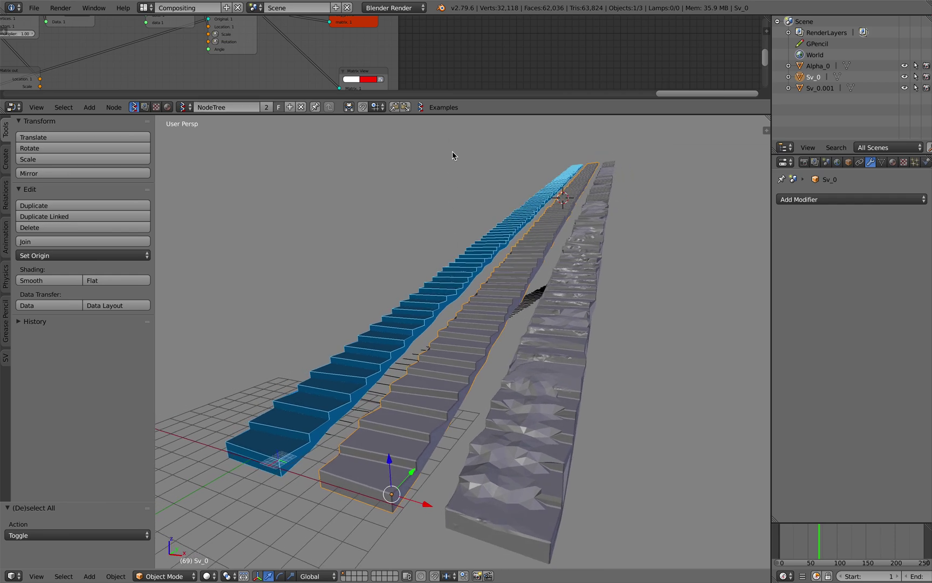
# Enlarge the node editor and review the whole node tree back to its first line nodes
pyautogui.moveTo(455, 114); pyautogui.dragTo(489, 309)
pyautogui.moveTo(376, 128); pyautogui.dragTo(509, 137, button='middle')
pyautogui.scroll(-9, 509, 137)
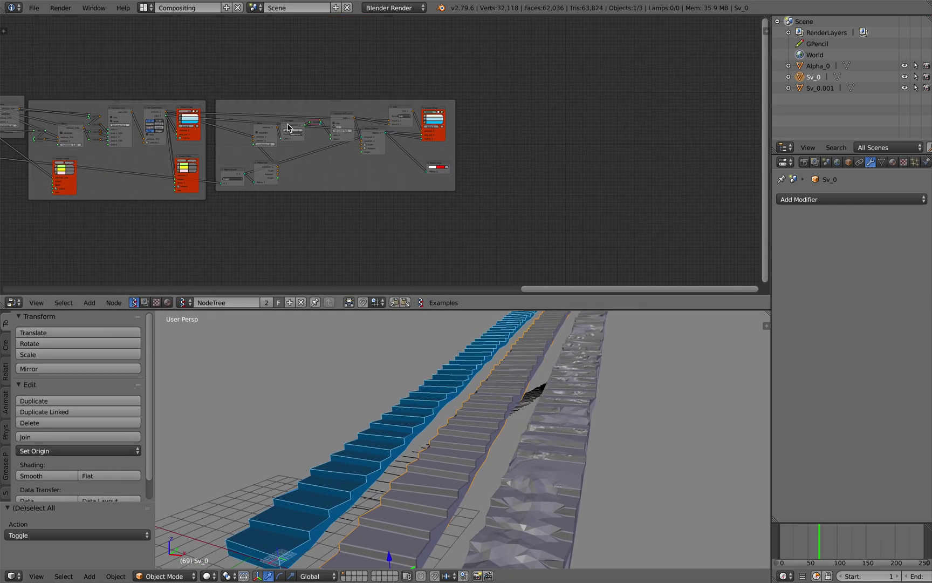
pyautogui.moveTo(288, 127); pyautogui.dragTo(505, 108, button='middle')
pyautogui.click(444, 303)
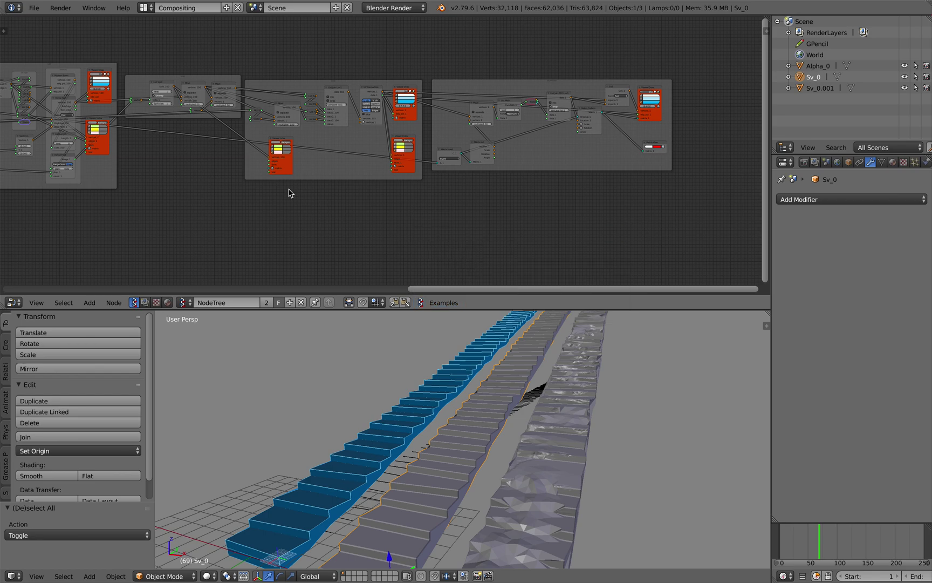
pyautogui.press('Home')
pyautogui.moveTo(430, 187); pyautogui.dragTo(472, 193, button='middle')
pyautogui.scroll(8, 410, 186)
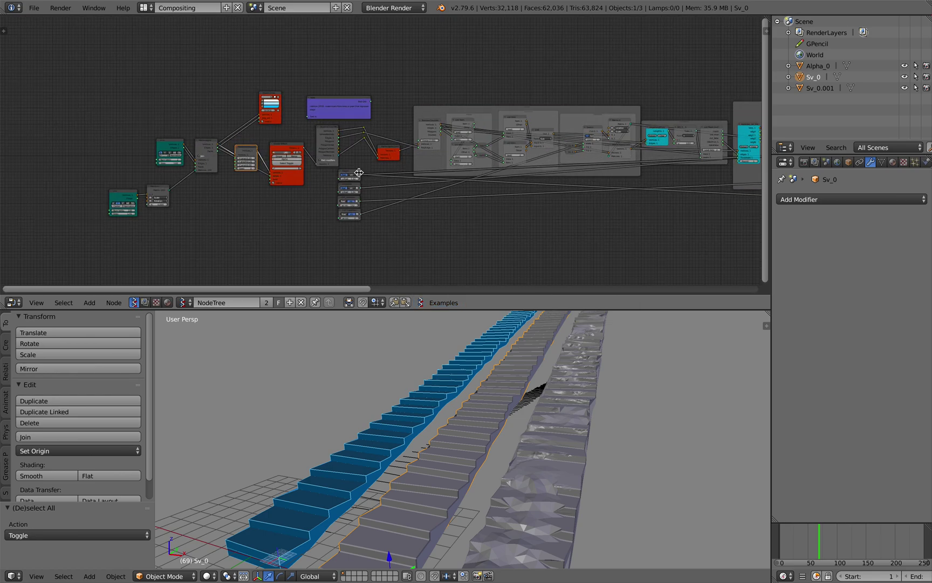
pyautogui.moveTo(358, 171); pyautogui.dragTo(433, 161, button='middle')
pyautogui.scroll(3, 408, 99)
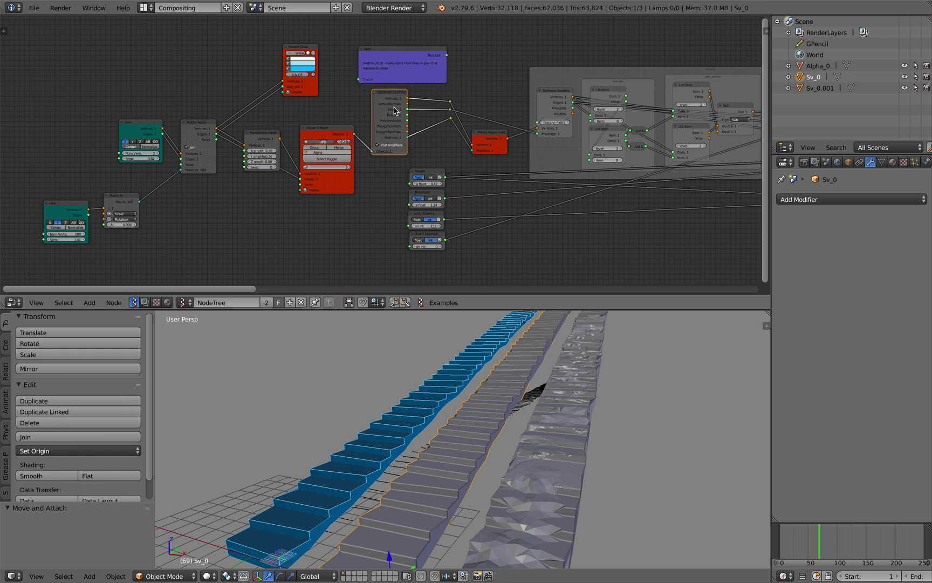
# Select the Alpha mesh viewer node and the Alpha_0 plan lines, and inspect the lines in the 3D view
pyautogui.moveTo(392, 106); pyautogui.dragTo(400, 114, button='middle')
pyautogui.scroll(2, 405, 122)
pyautogui.moveTo(337, 133); pyautogui.dragTo(396, 124, button='middle')
pyautogui.moveTo(397, 125); pyautogui.dragTo(395, 121)
pyautogui.moveTo(485, 440); pyautogui.dragTo(501, 405, button='middle')
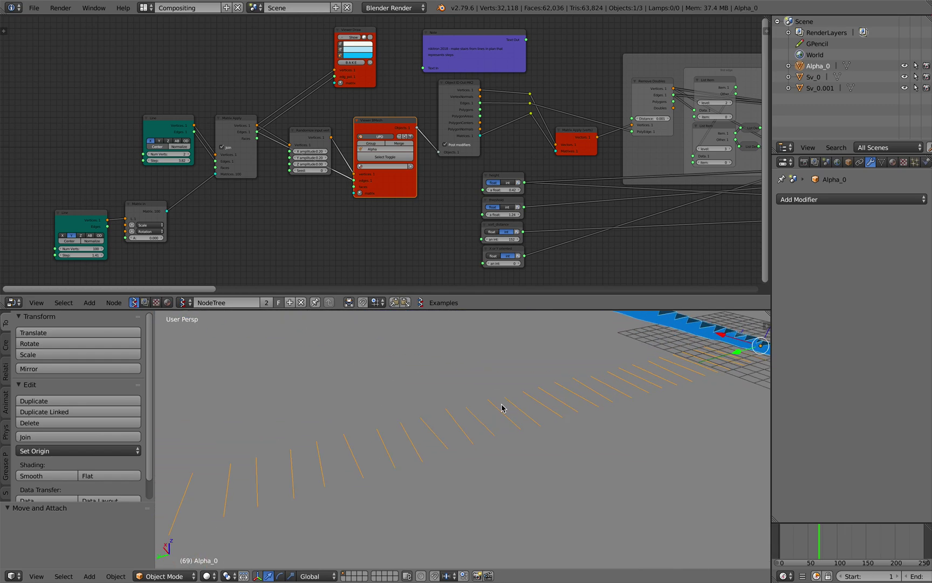
# Stretch one Alpha_0 plan line in Edit Mode, moving its ends by about (1.1, 0.6, 1.05) and (-1.5, -1.4, -1.1)
pyautogui.press('Tab')
pyautogui.moveTo(506, 399); pyautogui.dragTo(534, 423)
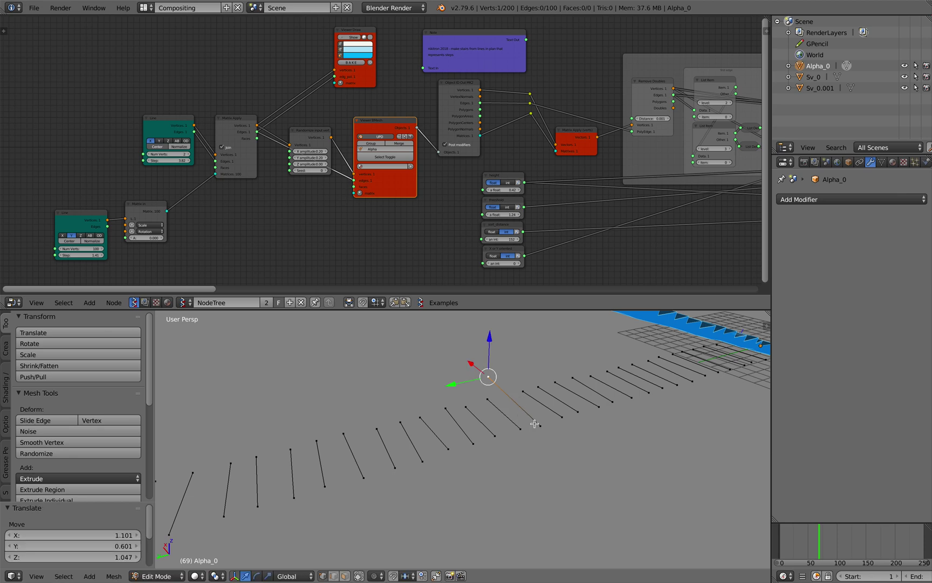
pyautogui.moveTo(540, 428); pyautogui.dragTo(578, 457, button='right')
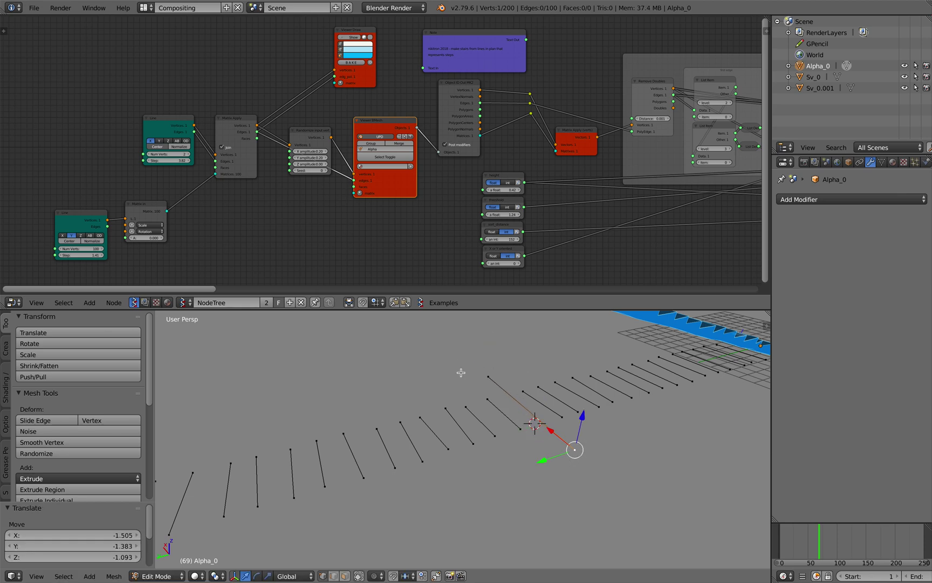
pyautogui.press('Tab')
# Switch off live updating on the Alpha mesh viewer node and reposition the node beside the Randomize node
pyautogui.scroll(2, 229, 202)
pyautogui.moveTo(229, 202); pyautogui.dragTo(358, 181, button='middle')
pyautogui.click(329, 128)
pyautogui.moveTo(427, 148); pyautogui.dragTo(438, 155)
pyautogui.scroll(2, 438, 155)
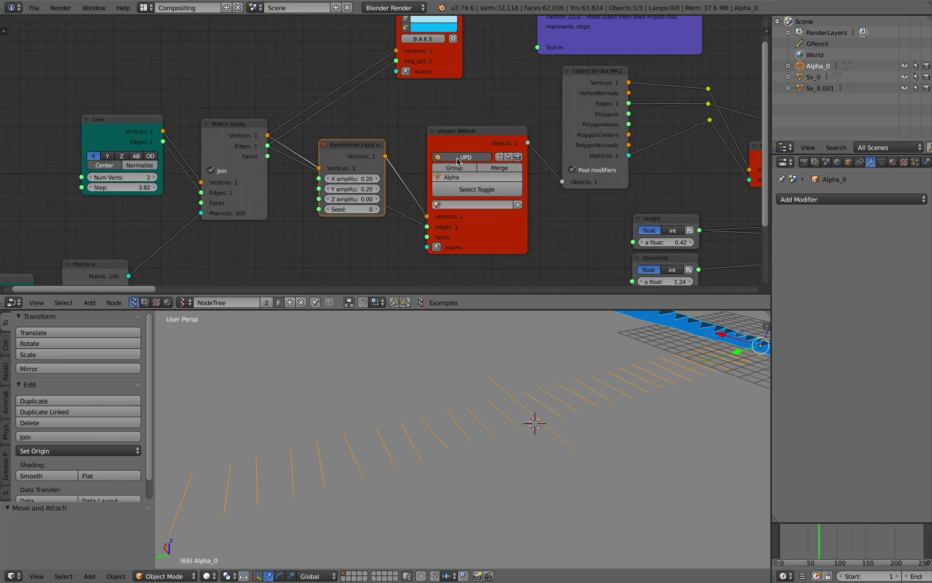
pyautogui.click(468, 157)
pyautogui.moveTo(468, 139); pyautogui.dragTo(454, 133)
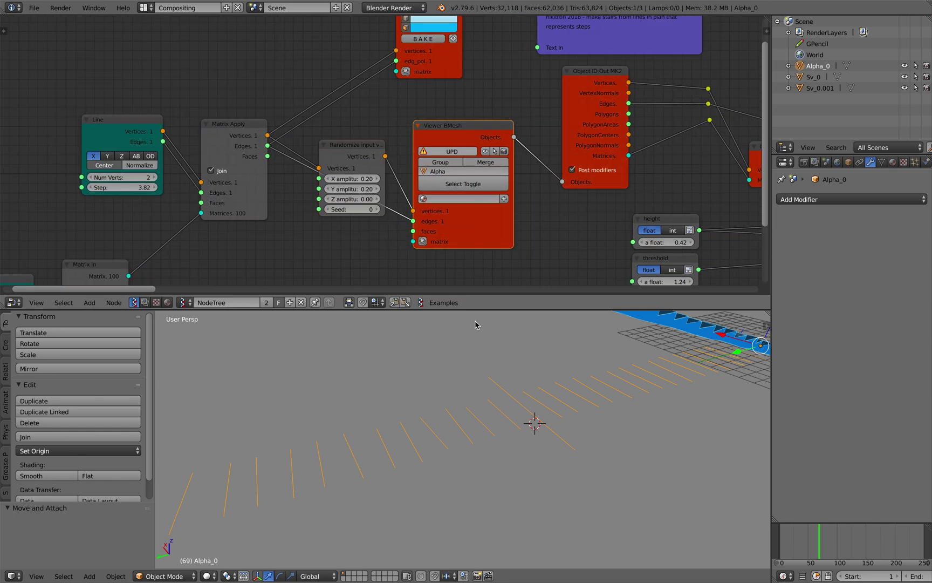
# Extend the stretched Alpha_0 line further outward at both ends in Edit Mode and return to Object Mode
pyautogui.press('Tab')
pyautogui.press('g')
pyautogui.click(633, 498)
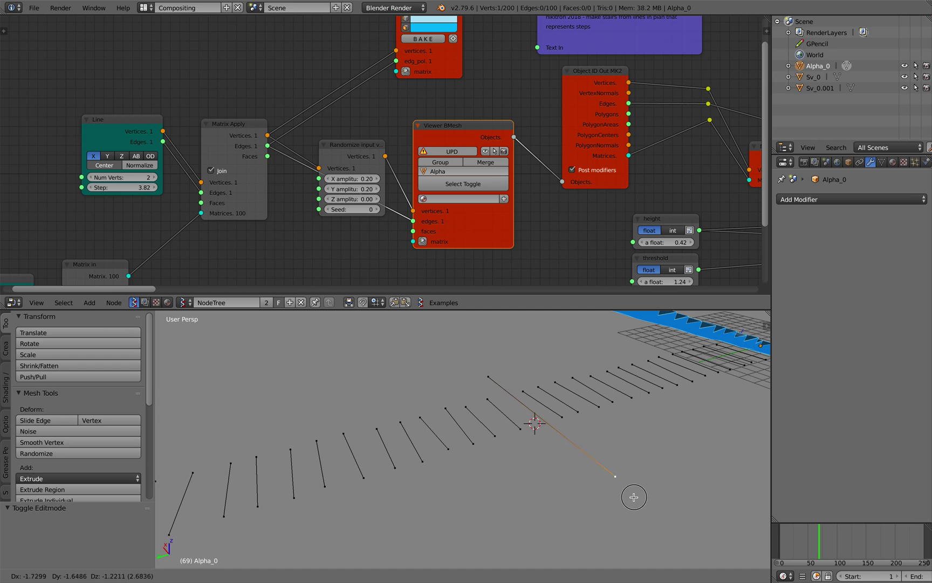
pyautogui.rightClick(491, 379)
pyautogui.press('g')
pyautogui.click(448, 352)
pyautogui.press('Tab')
# Scrub the timeline to frame 102 with the edited line in view, and switch the Alpha viewer's live updating back on
pyautogui.scroll(-2, 531, 397)
pyautogui.scroll(-1, 531, 397)
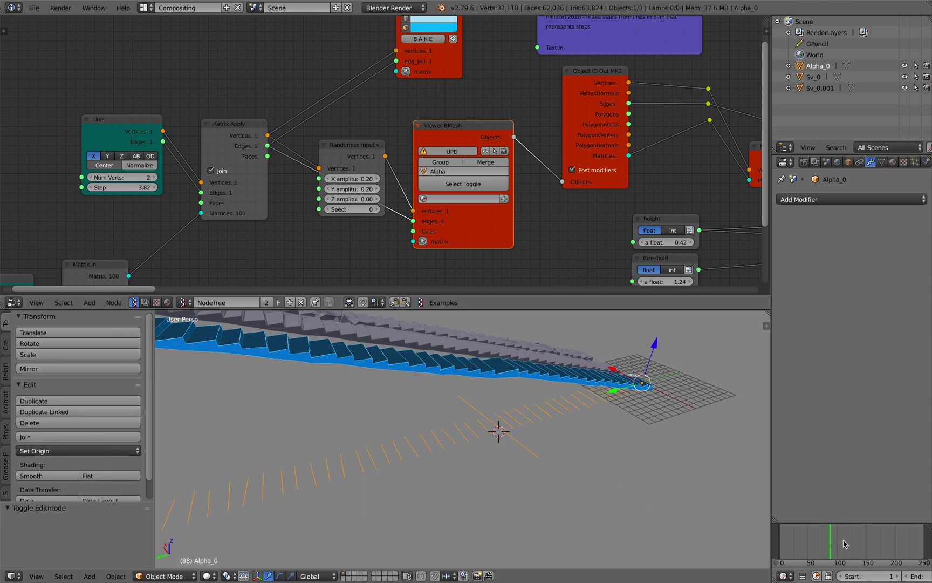
pyautogui.scroll(-3, 461, 182)
pyautogui.scroll(-1, 462, 182)
pyautogui.moveTo(565, 414); pyautogui.dragTo(509, 411, button='middle')
pyautogui.scroll(5, 509, 411)
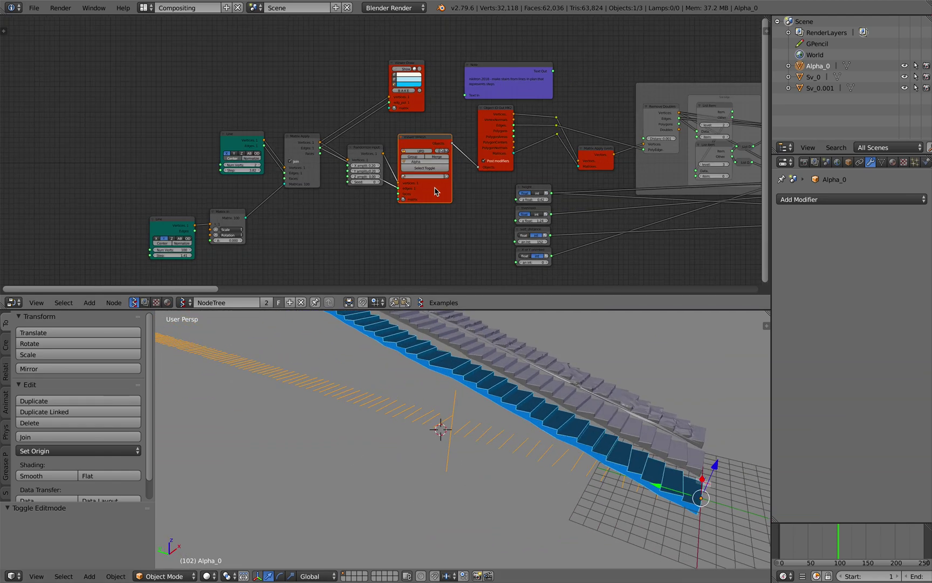
pyautogui.scroll(2, 426, 167)
pyautogui.click(425, 151)
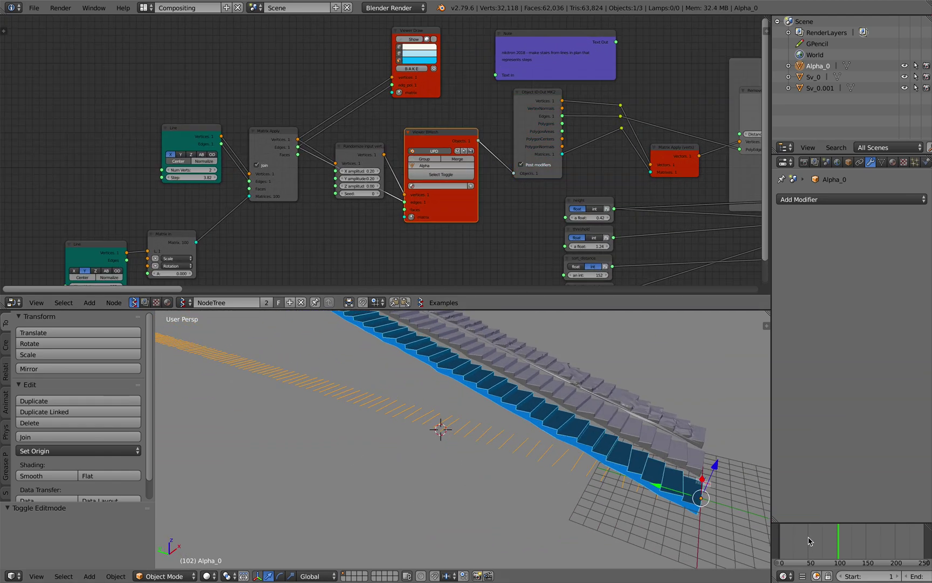
# Scrub the timeline to frame 66, inspect the regenerated plan lines beside the staircases, and nudge the Alpha viewer node
pyautogui.moveTo(547, 473); pyautogui.dragTo(442, 406, button='middle')
pyautogui.scroll(-4, 442, 407)
pyautogui.moveTo(486, 439); pyautogui.dragTo(397, 434, button='middle')
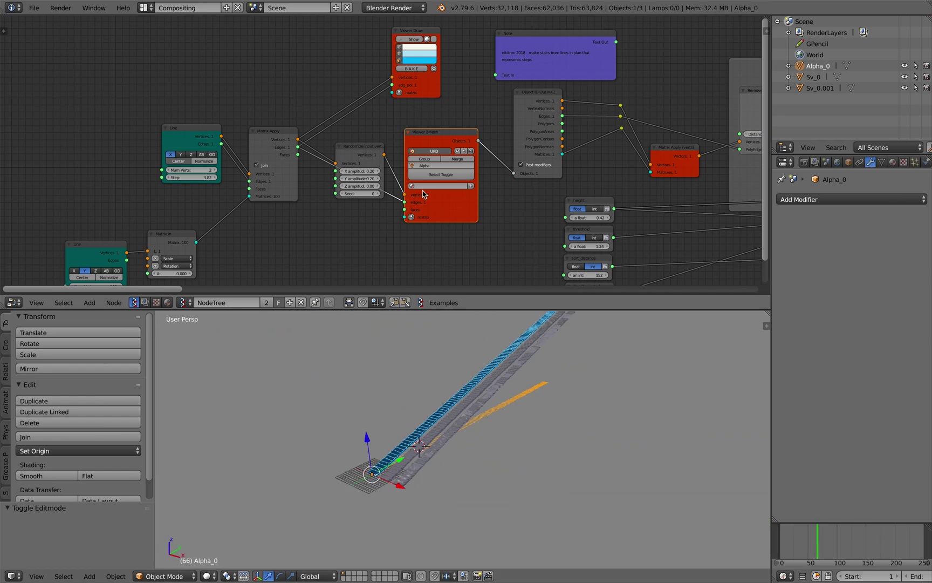
pyautogui.scroll(3, 429, 157)
pyautogui.moveTo(473, 433); pyautogui.dragTo(462, 436, button='middle')
pyautogui.scroll(4, 462, 440)
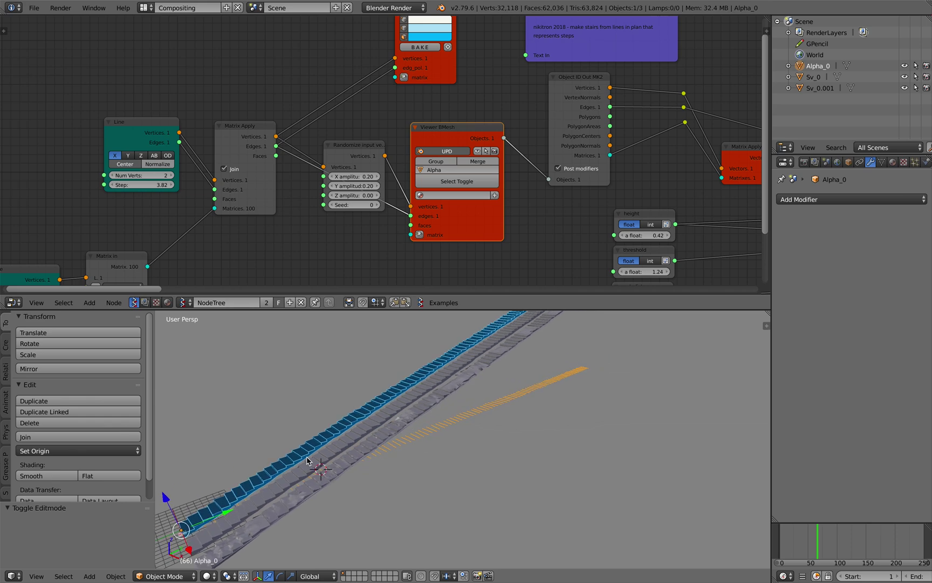
pyautogui.moveTo(308, 462); pyautogui.dragTo(430, 458, button='middle')
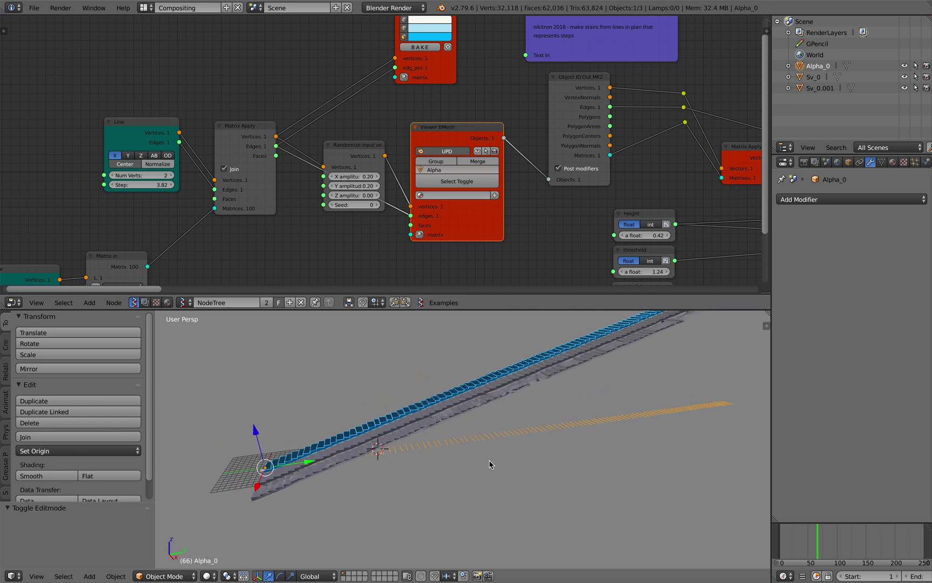
pyautogui.scroll(1, 525, 438)
pyautogui.moveTo(464, 130); pyautogui.dragTo(456, 129)
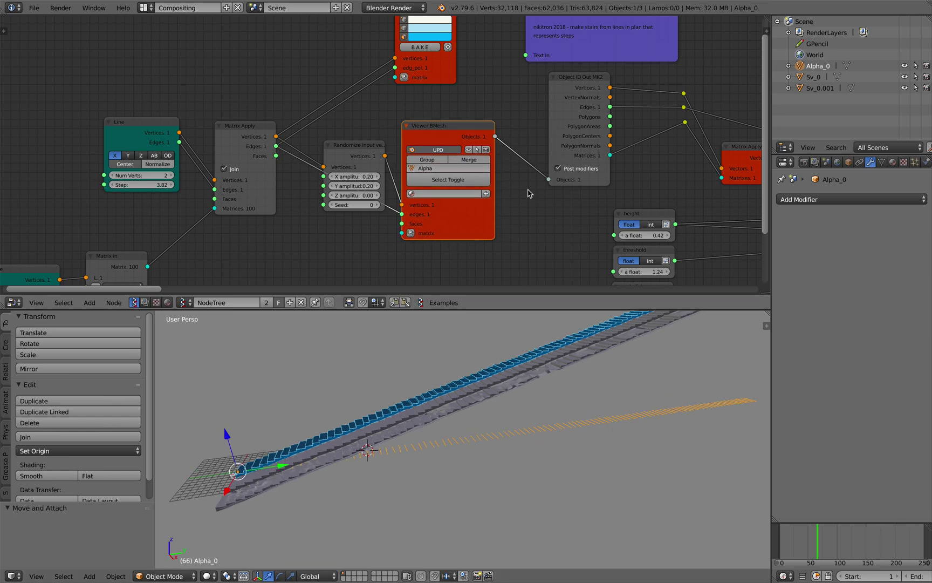
# Review the framed node groups downstream of the Object ID Out node and inspect the three staircases in the 3D view
pyautogui.moveTo(539, 166); pyautogui.dragTo(310, 213, button='middle')
pyautogui.scroll(-2, 378, 168)
pyautogui.moveTo(531, 125); pyautogui.dragTo(362, 127, button='middle')
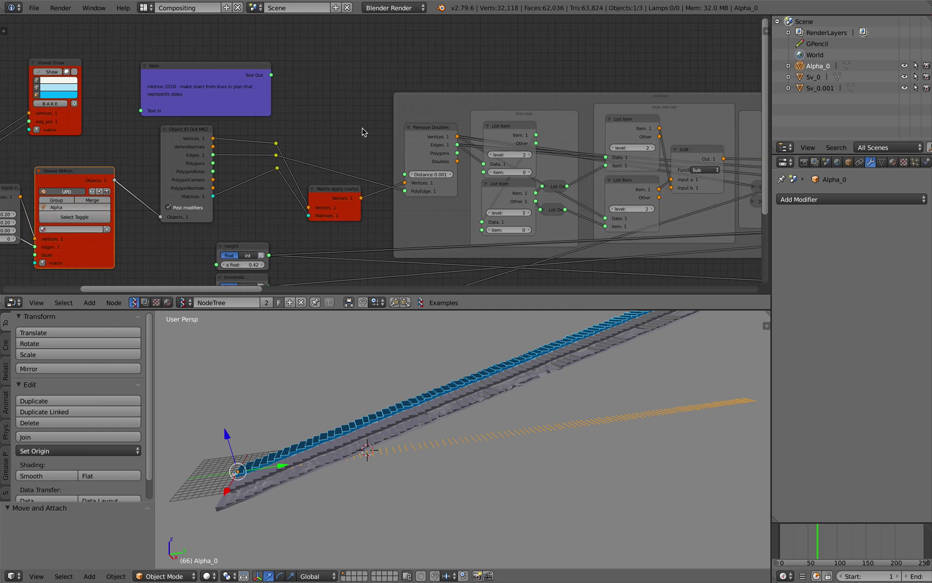
pyautogui.scroll(-6, 617, 159)
pyautogui.moveTo(621, 159); pyautogui.dragTo(236, 140, button='middle')
pyautogui.moveTo(512, 162); pyautogui.dragTo(300, 167, button='middle')
pyautogui.moveTo(353, 347); pyautogui.dragTo(410, 372, button='middle')
pyautogui.scroll(-3, 603, 173)
pyautogui.moveTo(388, 416); pyautogui.dragTo(426, 418, button='middle')
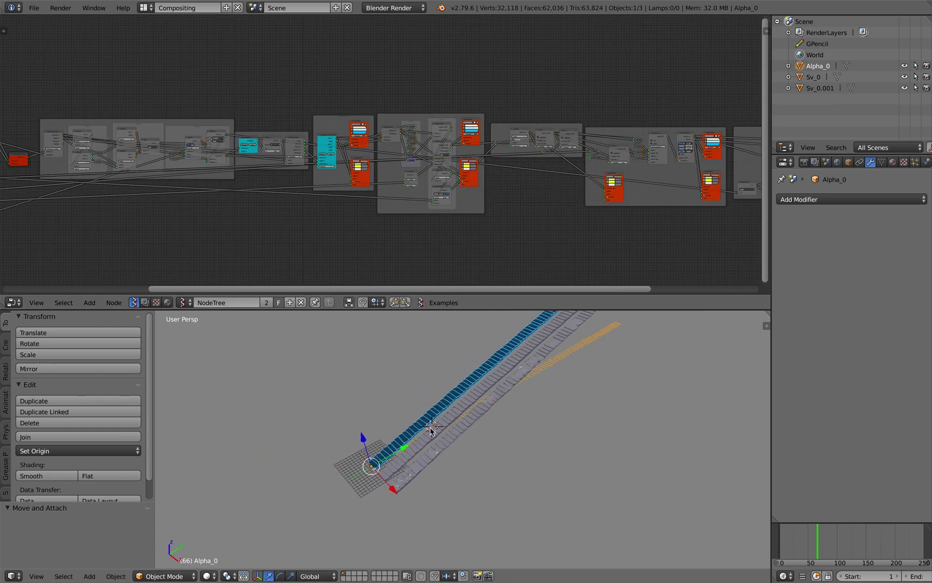
pyautogui.scroll(4, 462, 414)
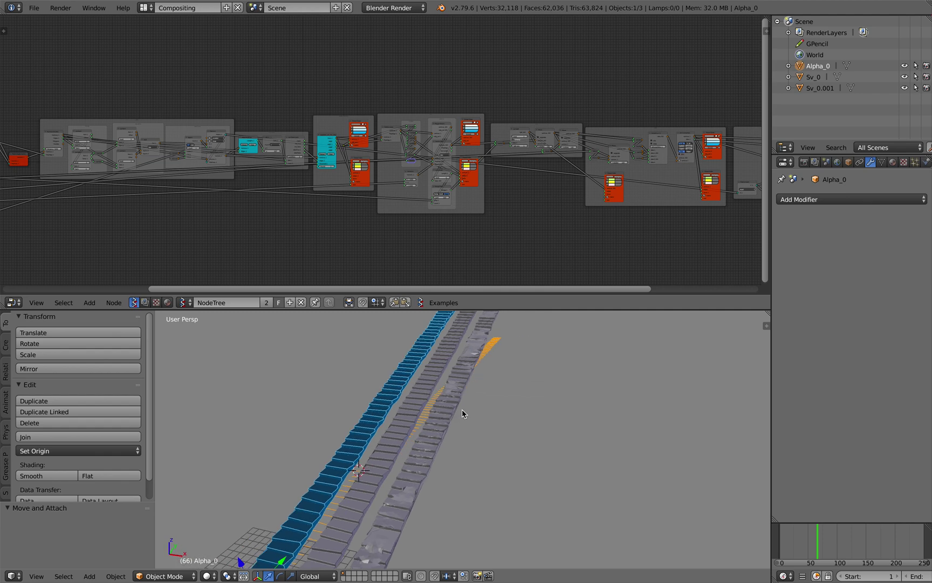